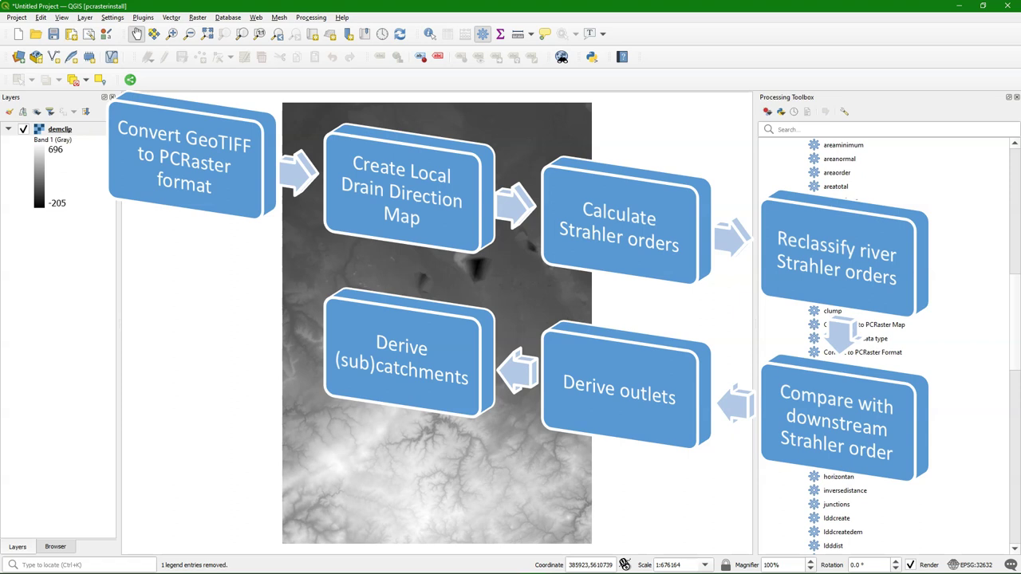
Set the Convert to PCRaster Format output data type to Scalar
left_click(850, 355)
double_click(850, 355)
left_click(600, 202)
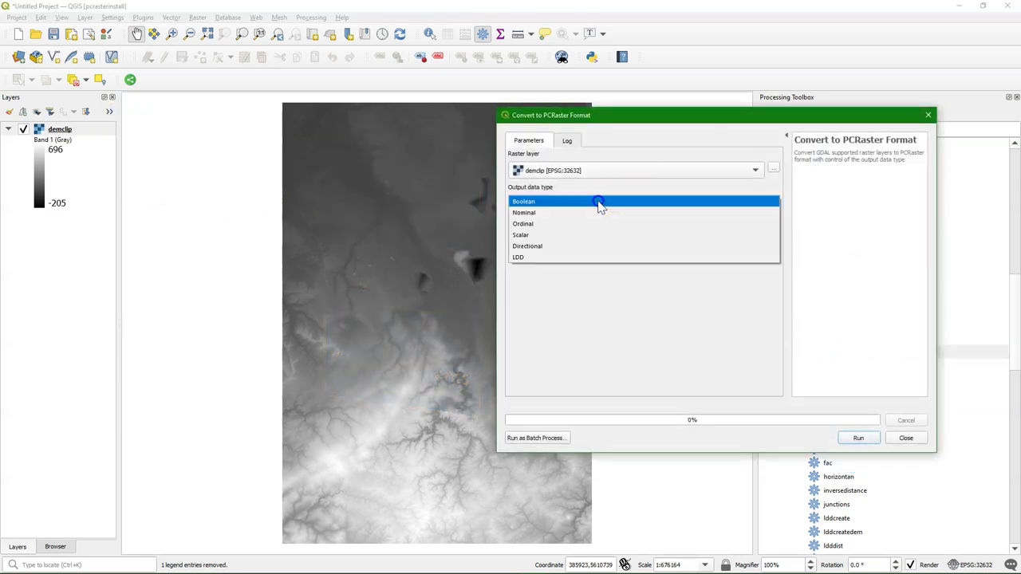
left_click(525, 234)
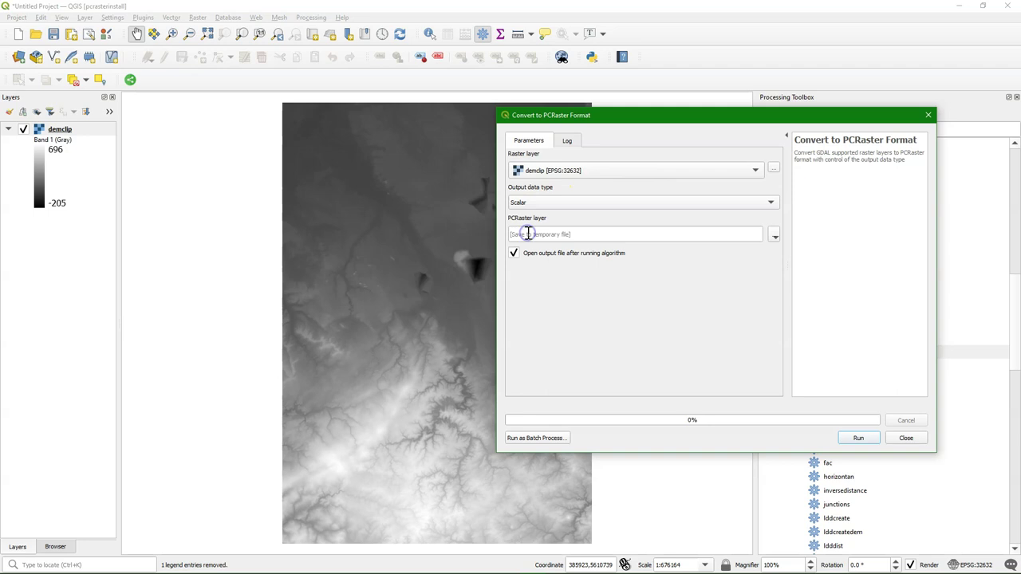
Save the output as DEM.map, run the conversion, then choose to remove the demclip layer
left_click(774, 237)
left_click(814, 261)
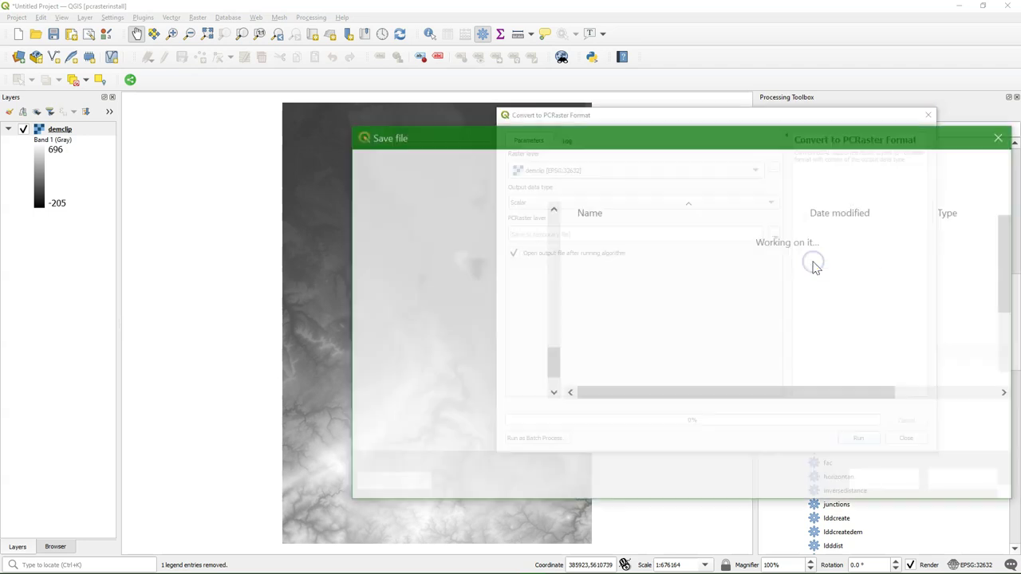
type("DEM")
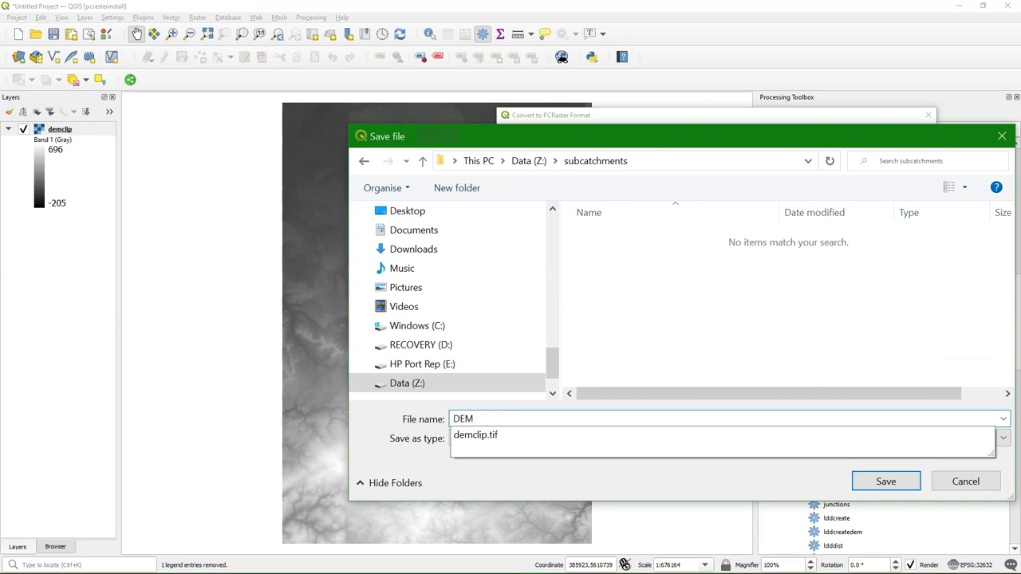
left_click(565, 484)
left_click(886, 482)
left_click(864, 439)
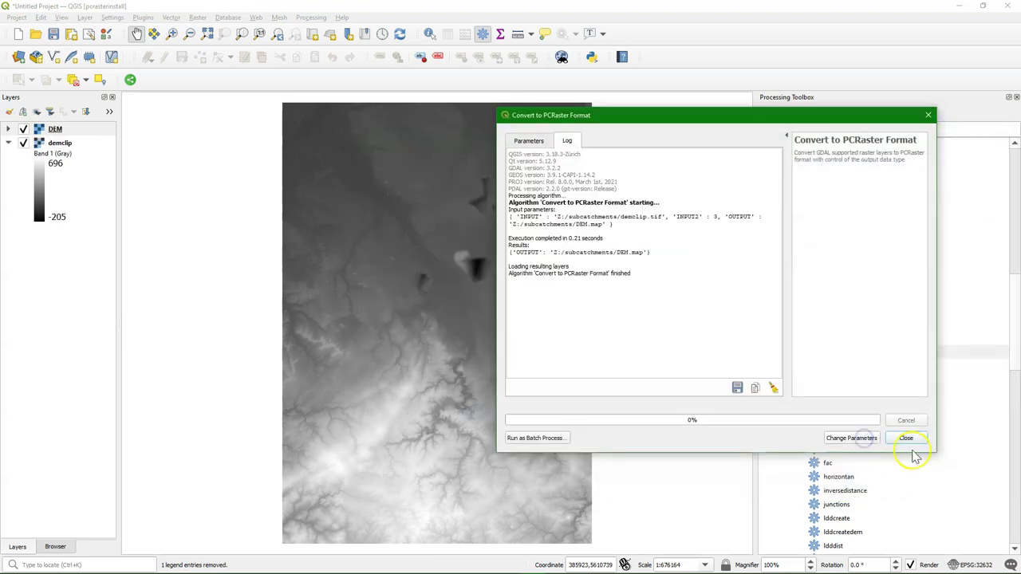
left_click(907, 439)
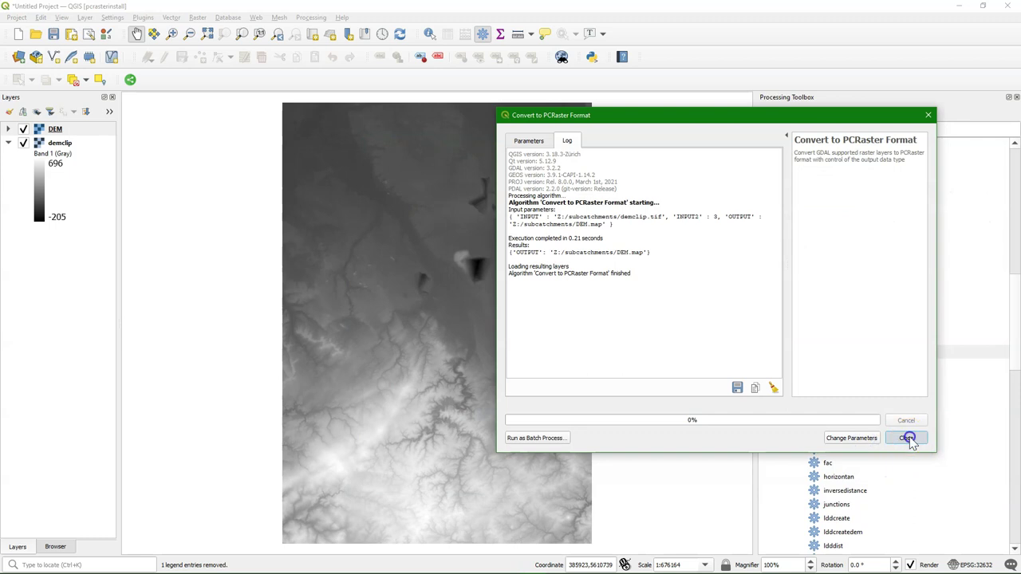
right_click(62, 154)
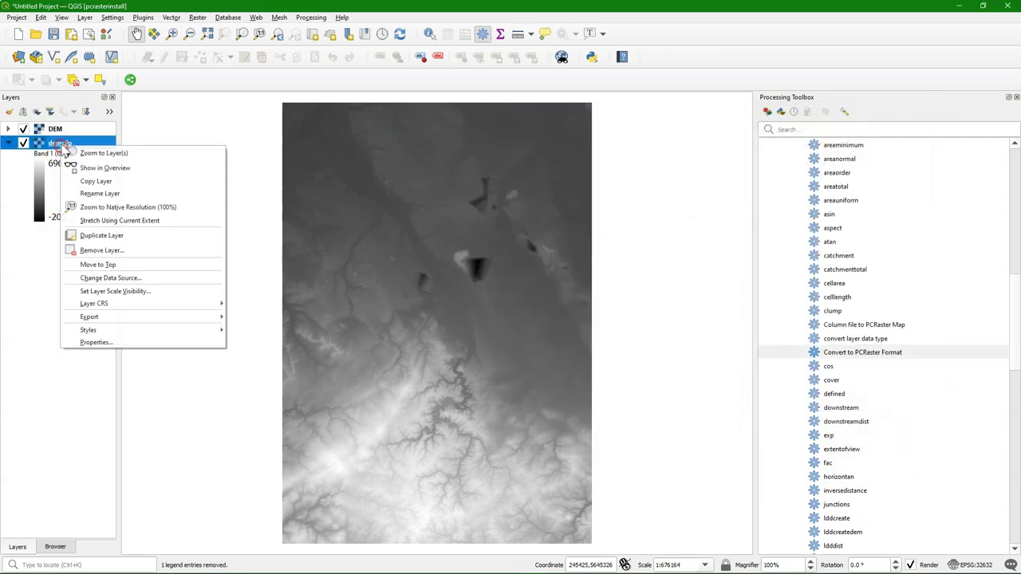
left_click(110, 249)
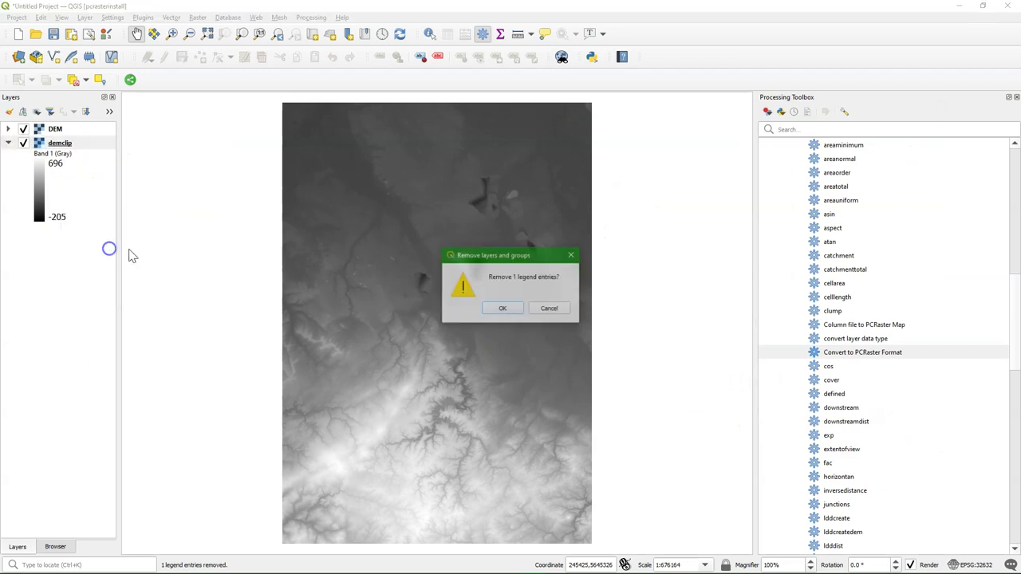
Confirm removing the demclip layer from the project
left_click(499, 307)
scroll(839, 424, "down", 3)
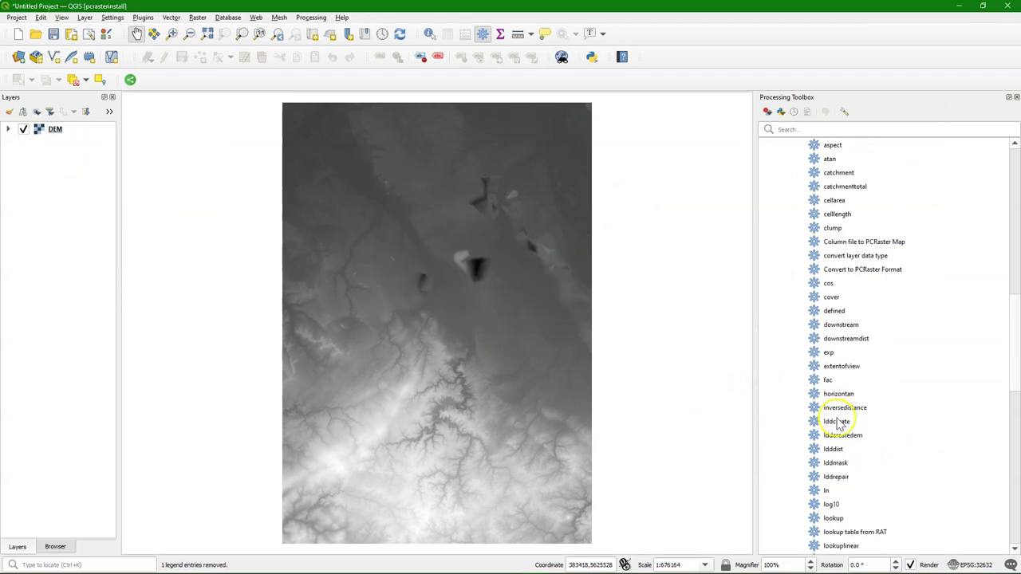
scroll(839, 425, "down", 3)
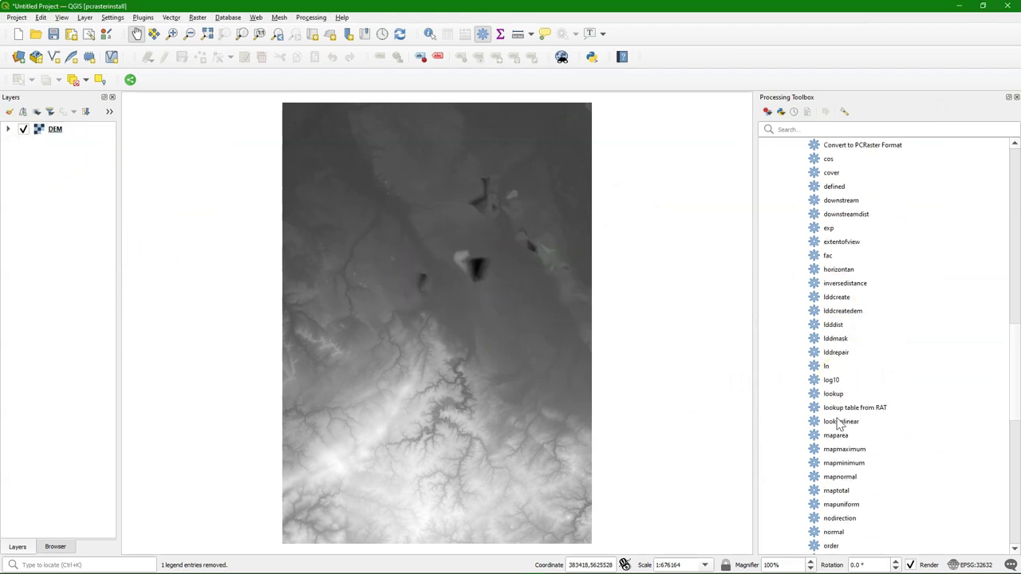
scroll(839, 425, "up", 5)
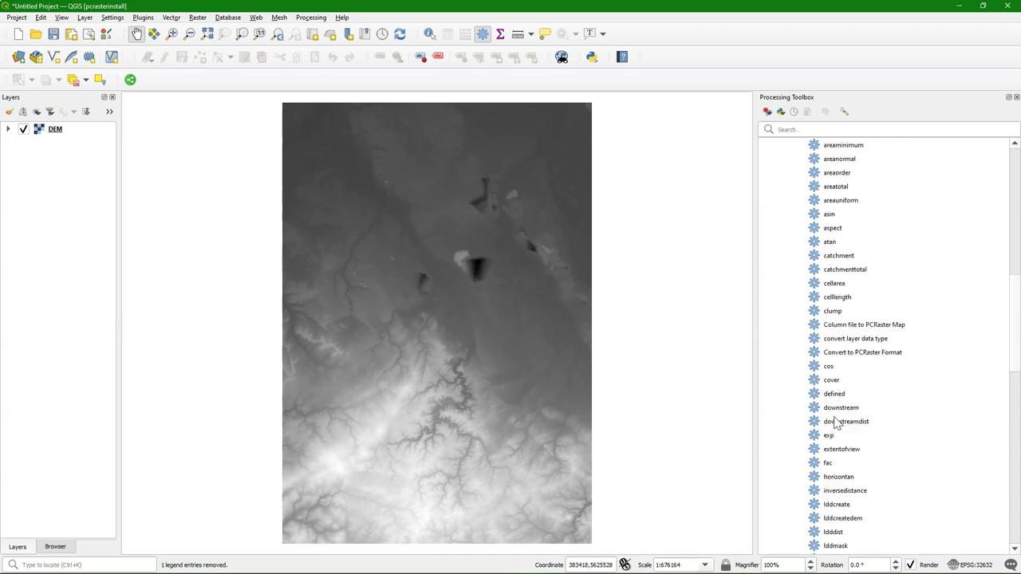
scroll(836, 425, "down", 1)
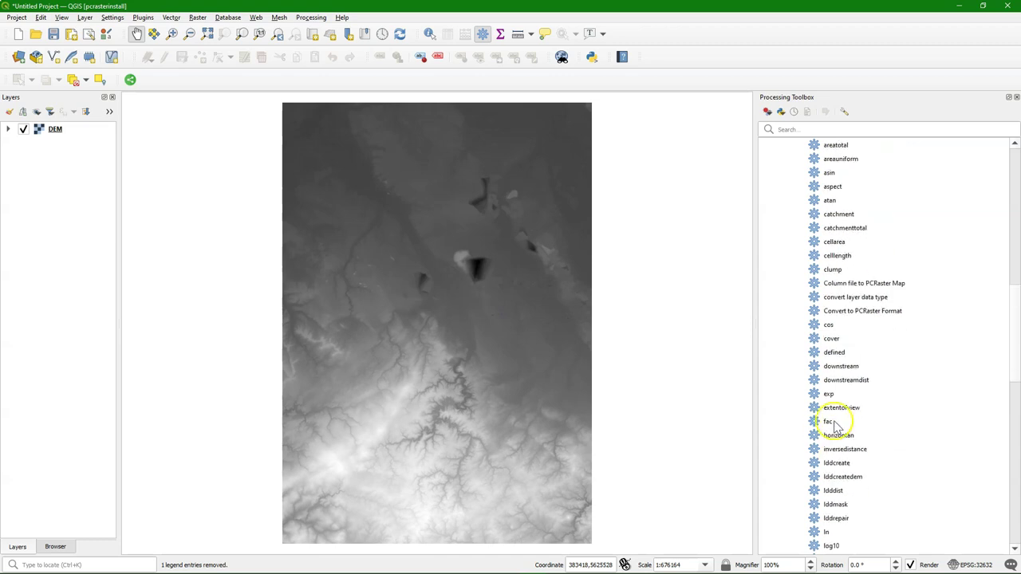
Run lddcreate on DEM, saving the local drain direction map as LDD.map
double_click(839, 463)
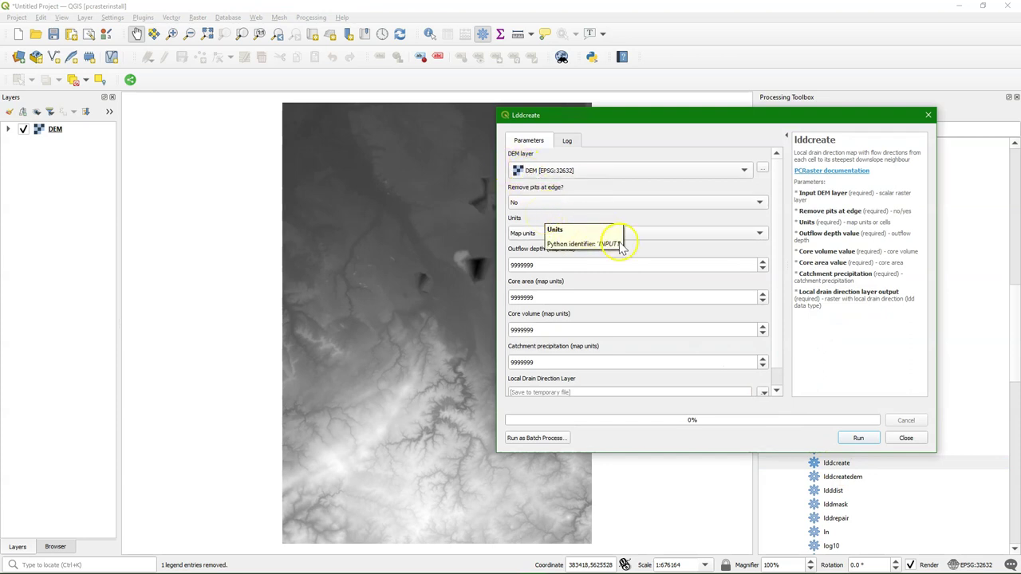
left_click_drag(780, 257, 777, 276)
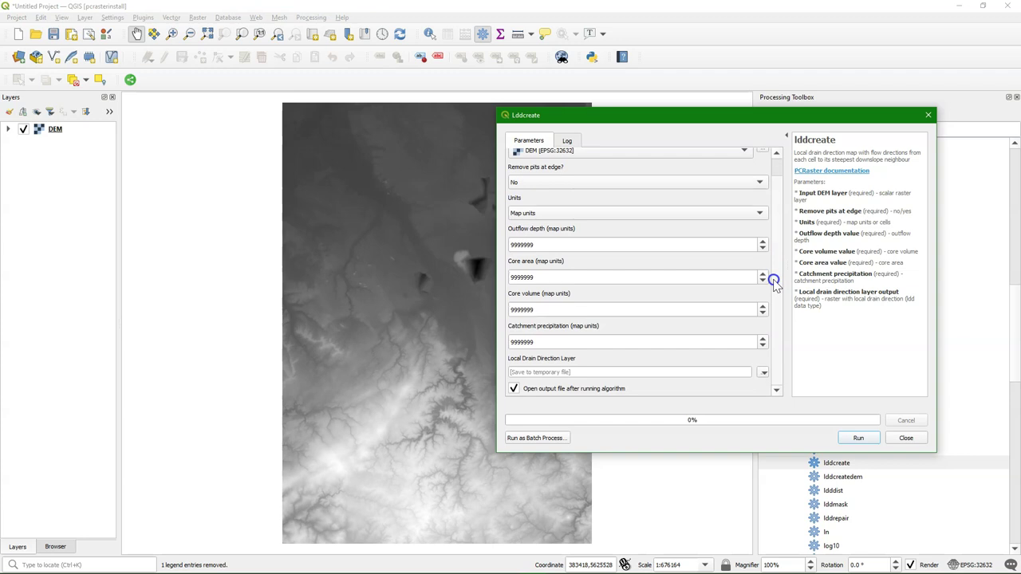
left_click(763, 372)
left_click(792, 397)
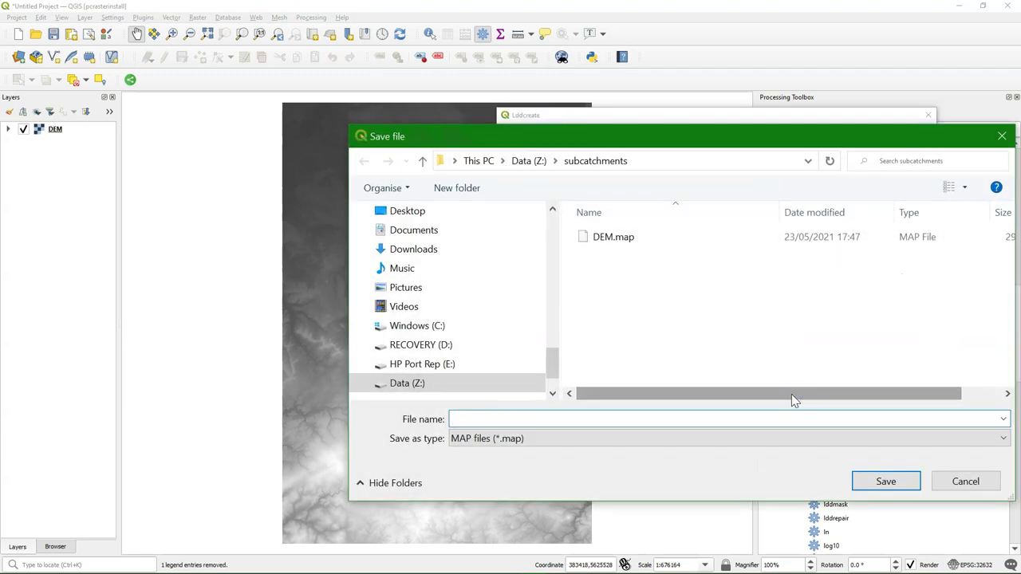
type("LDD")
left_click(884, 480)
left_click(858, 440)
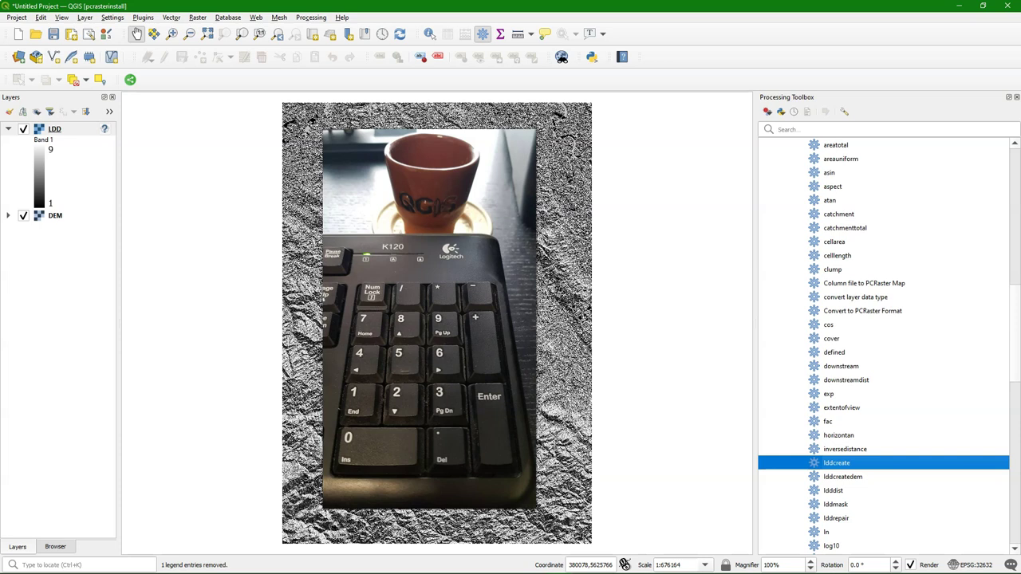
Run streamorder on LDD, save the result as Strahler.map, and close the tool dialogs
scroll(877, 343, "down", 10)
left_click(840, 476)
double_click(840, 476)
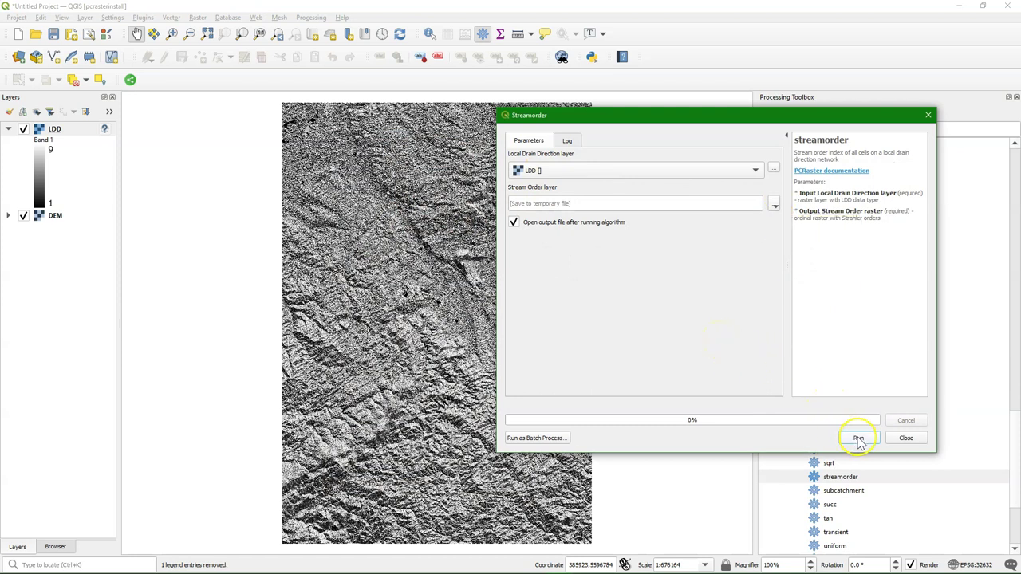
left_click(778, 209)
left_click(797, 229)
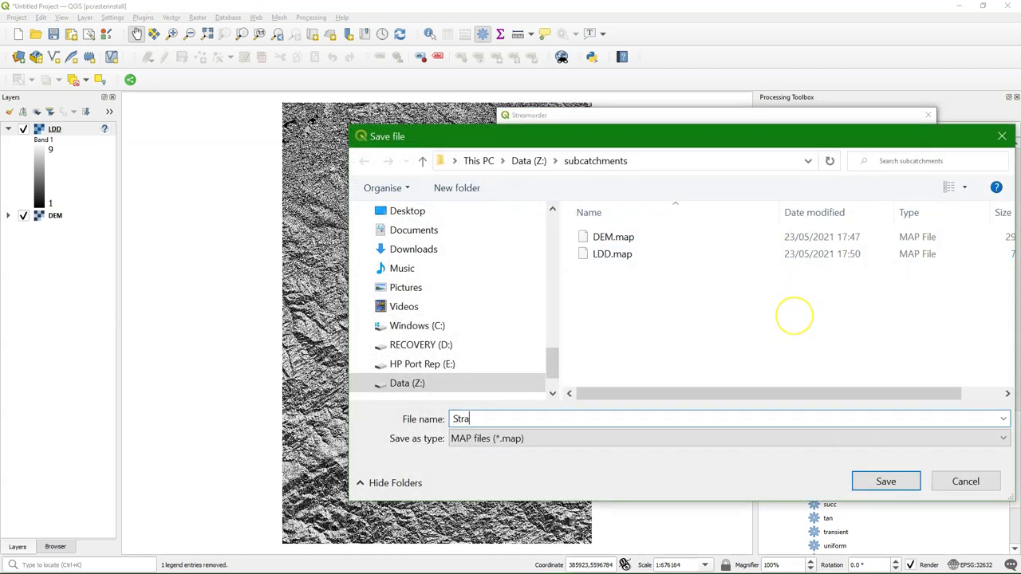
type("Strahler")
left_click(885, 481)
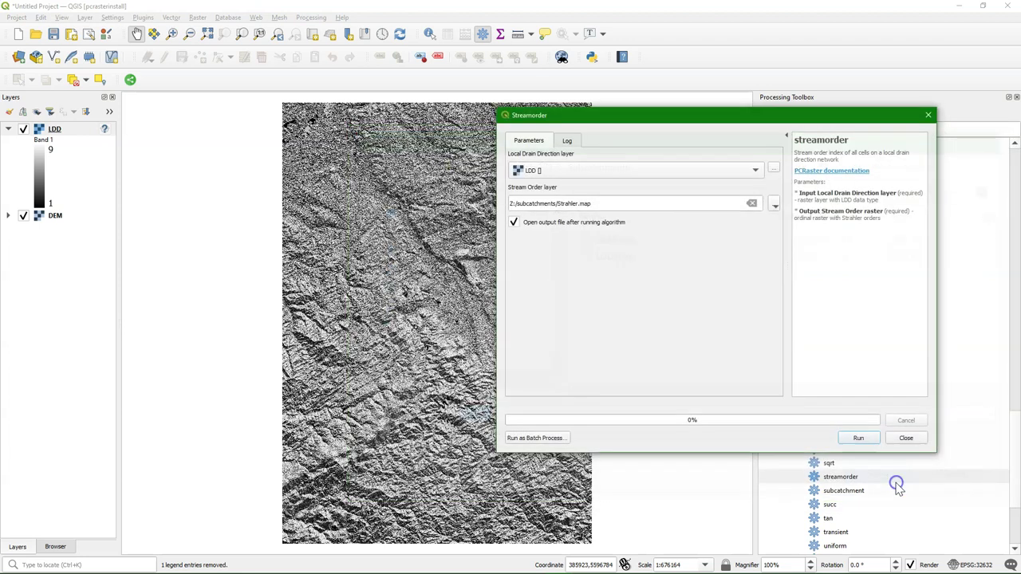
left_click(858, 440)
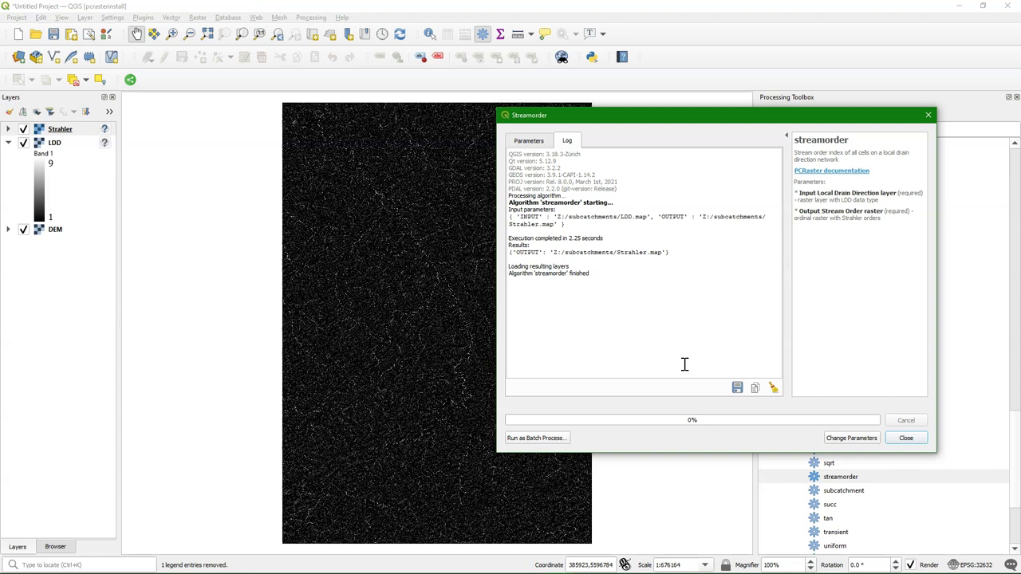
left_click(917, 441)
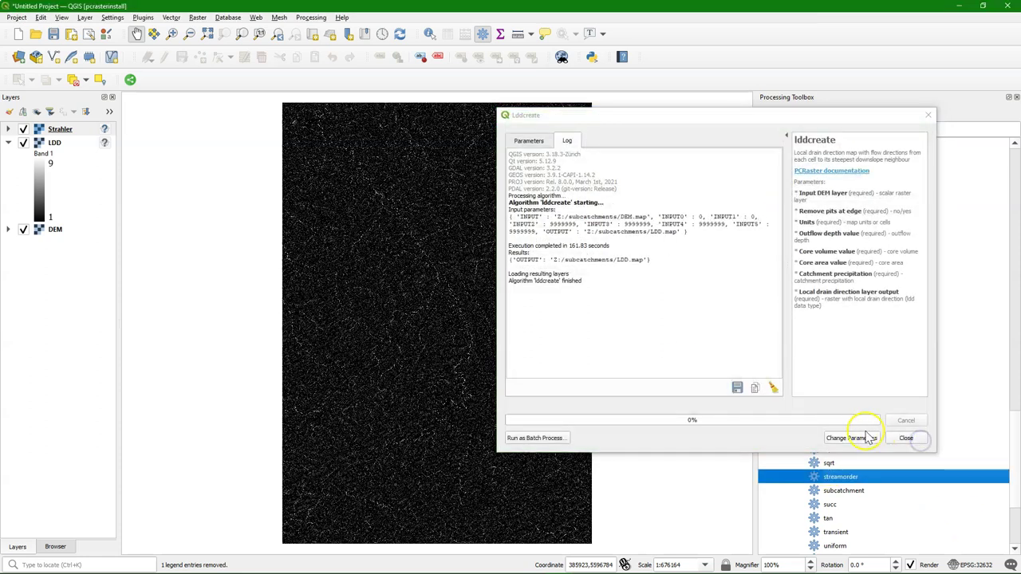
left_click(906, 439)
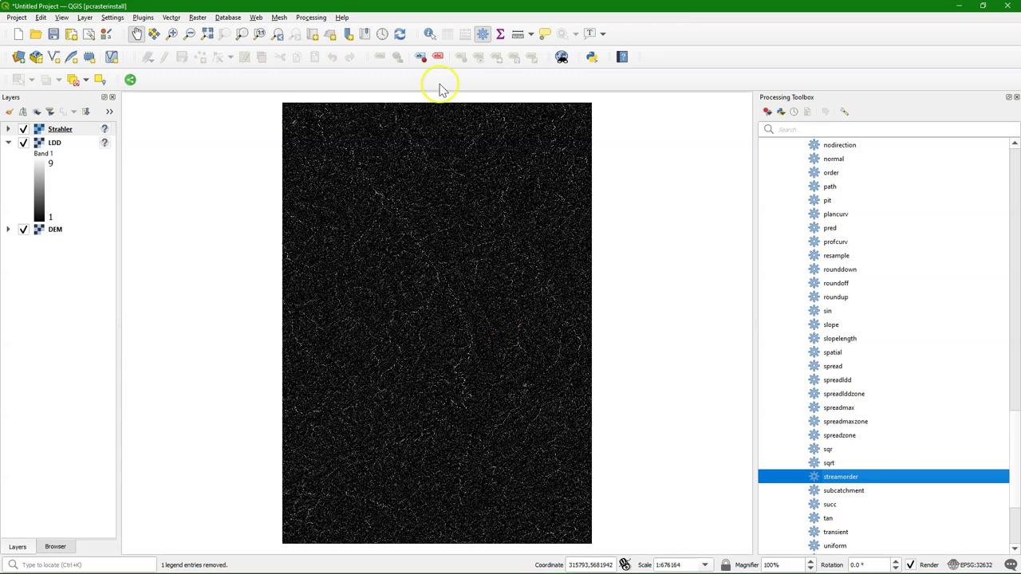
Style Strahler as Paletted/Unique values with the Blues ramp, classified into values 1–10
left_click(408, 272)
left_click(124, 143)
left_click(9, 113)
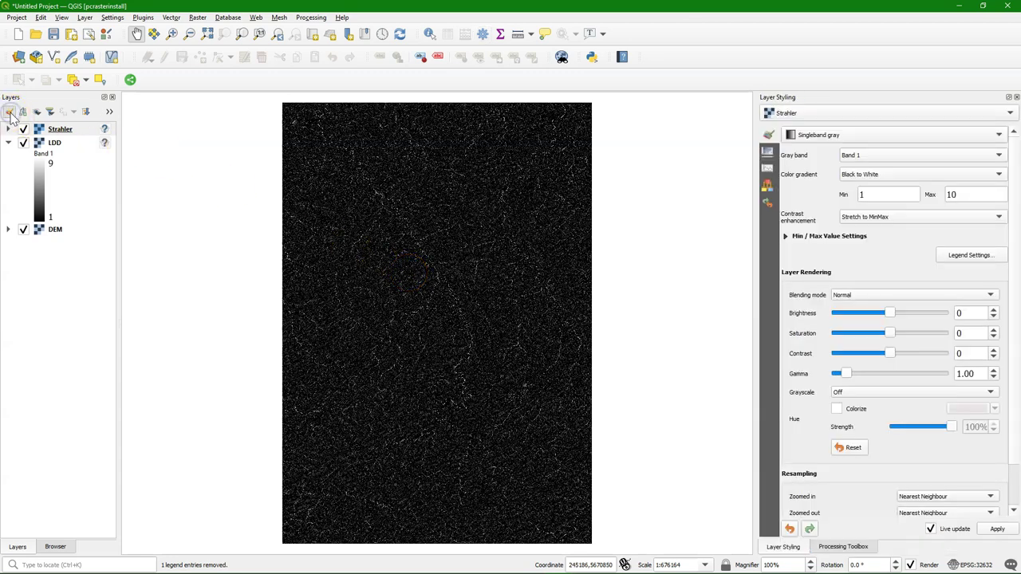
left_click(802, 135)
left_click(828, 120)
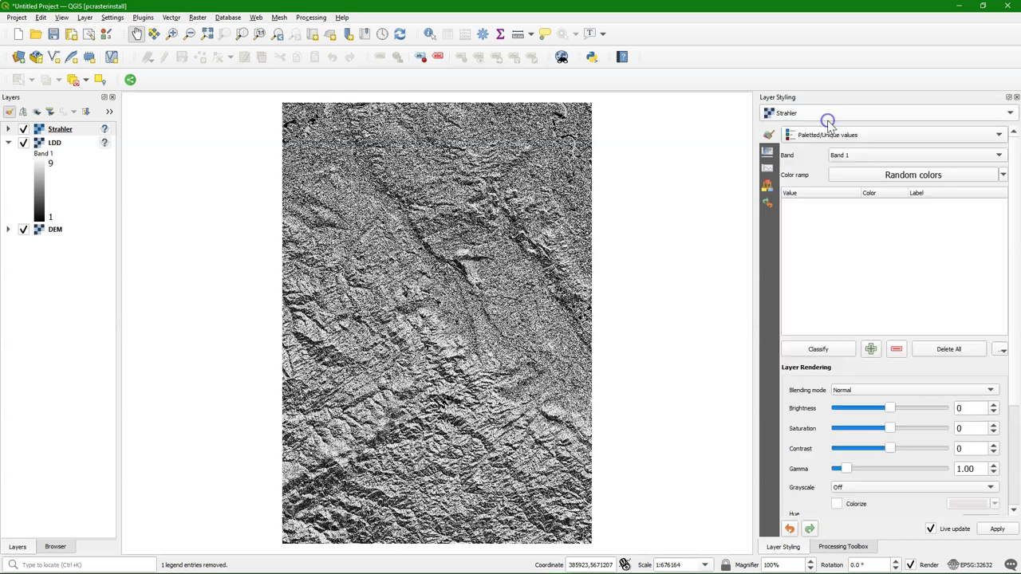
left_click(1003, 174)
left_click(866, 227)
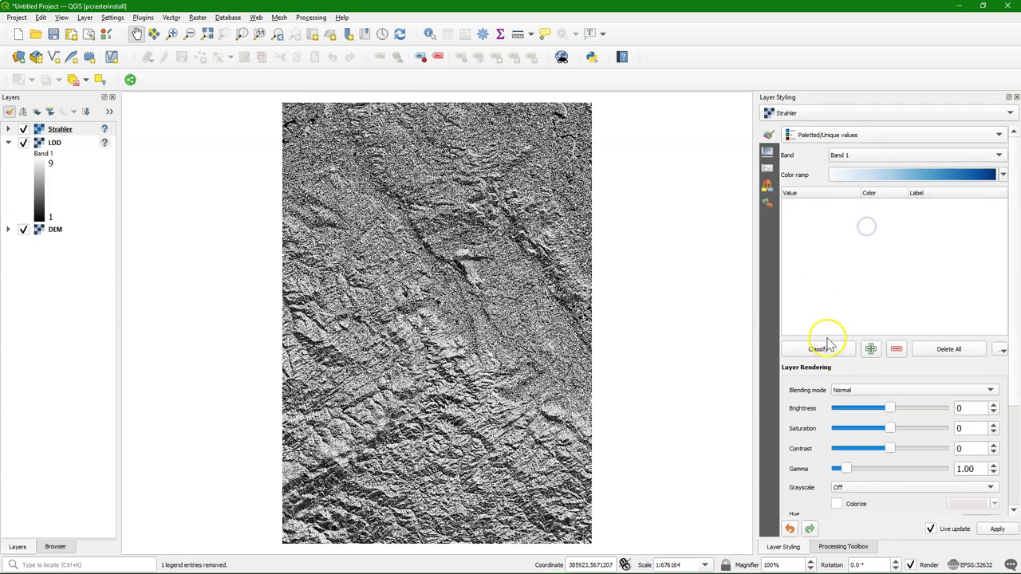
left_click(819, 349)
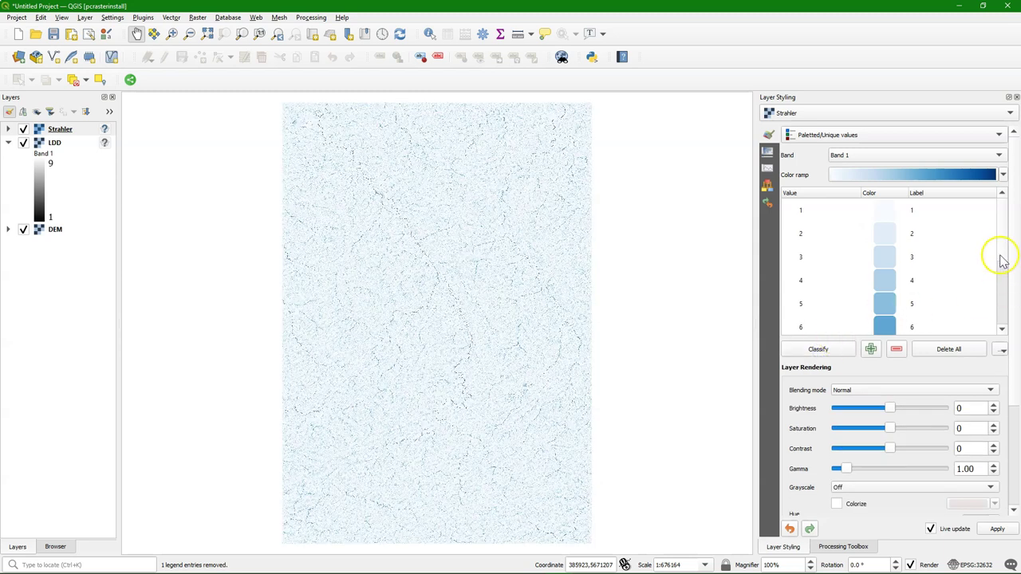
left_click_drag(1004, 258, 997, 228)
Start creating a new raster attribute table for the Strahler layer
left_click(9, 129)
right_click(42, 134)
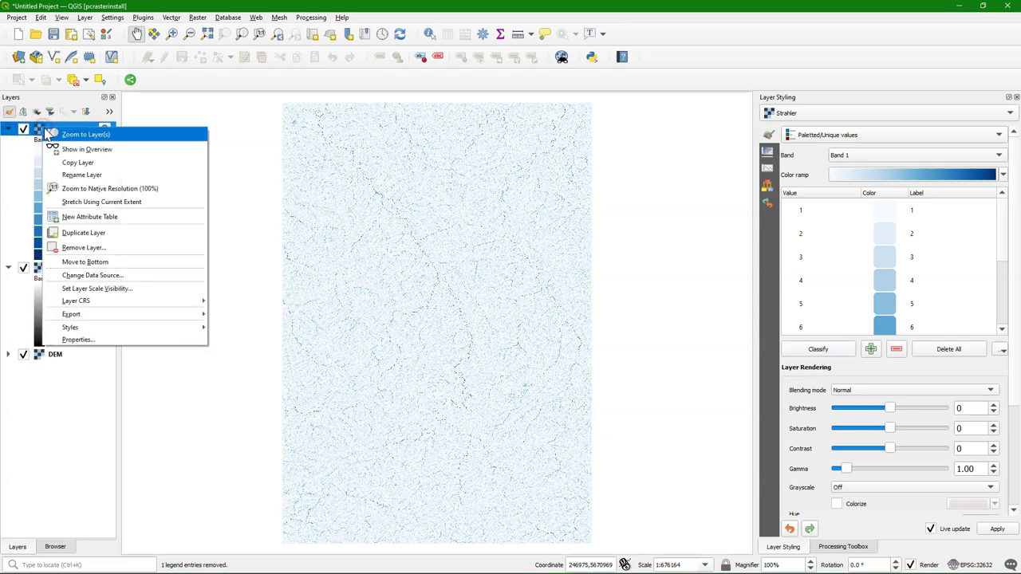
left_click(78, 219)
Confirm the attribute table and move Strahler above the OpenStreetMap basemap
left_click(540, 367)
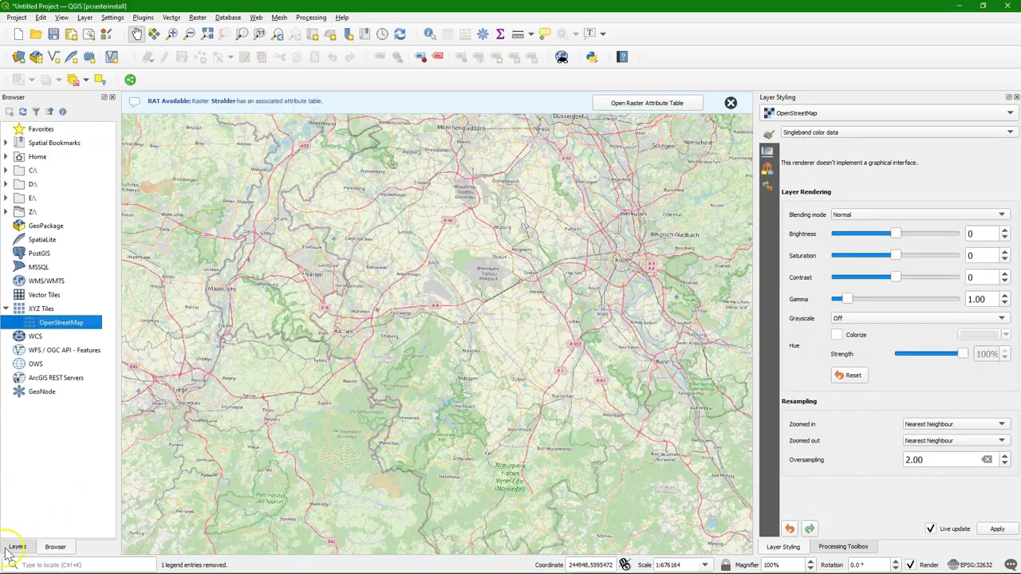
left_click(8, 547)
left_click_drag(60, 143, 80, 130)
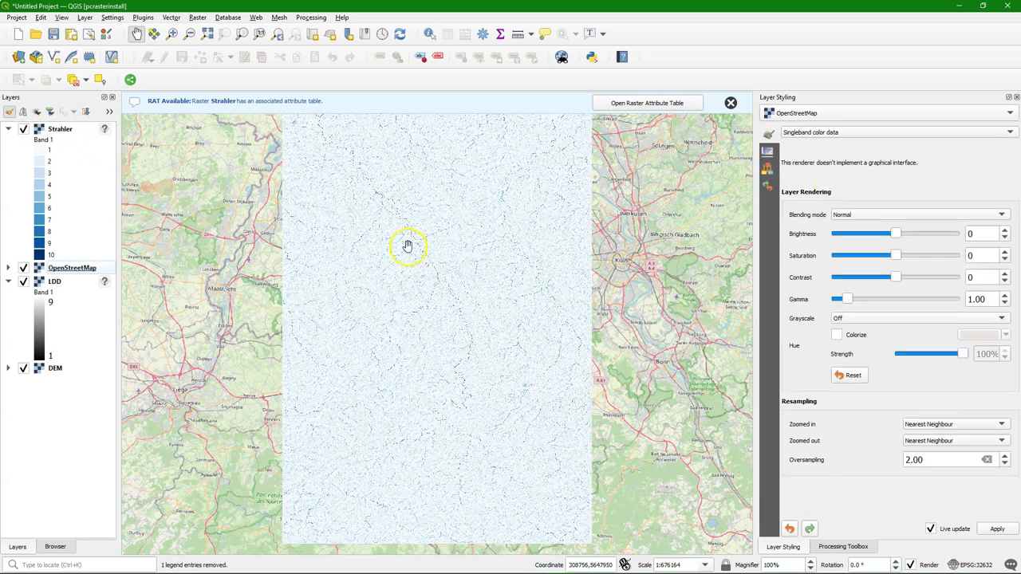
scroll(419, 251, "up", 2)
scroll(425, 254, "up", 1)
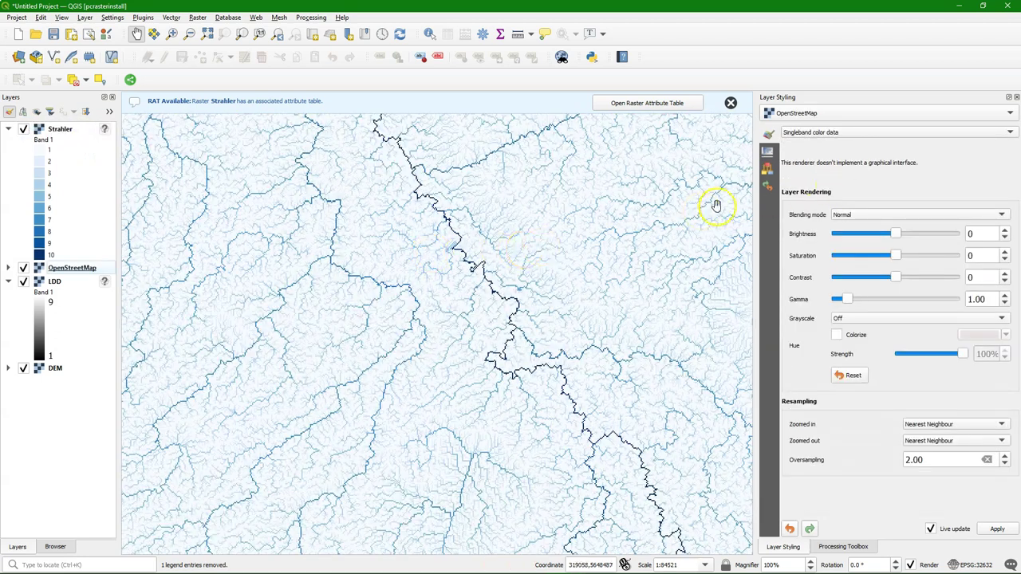
Remove stream orders 1 and 2 from Strahler's paletted classes
left_click(56, 129)
left_click(894, 210)
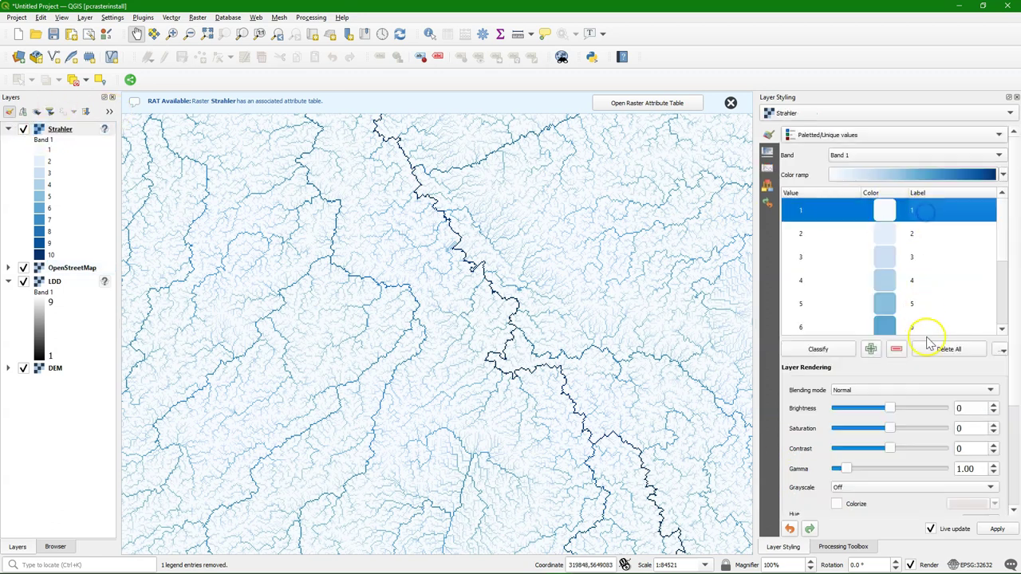
left_click(896, 351)
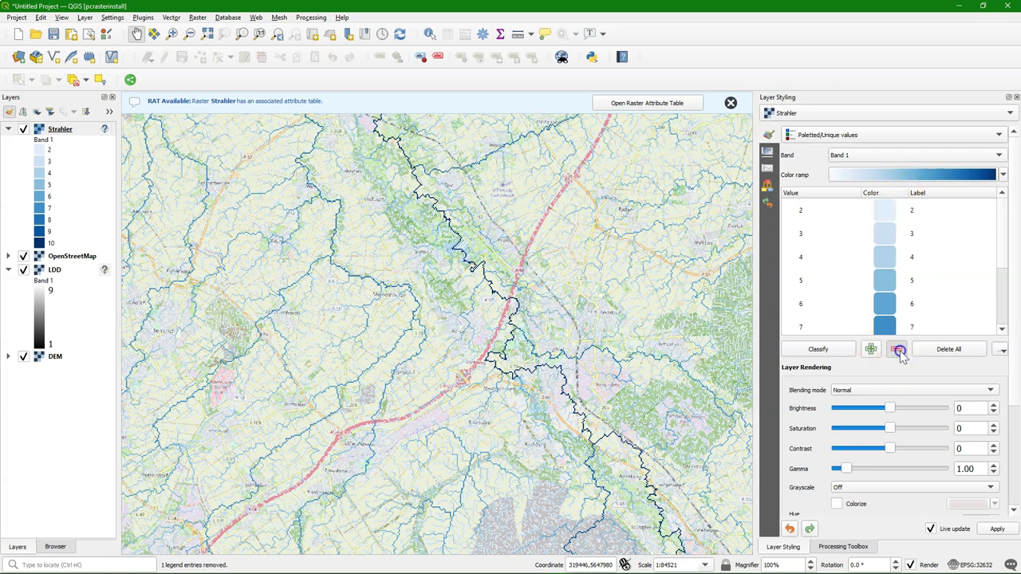
left_click(907, 212)
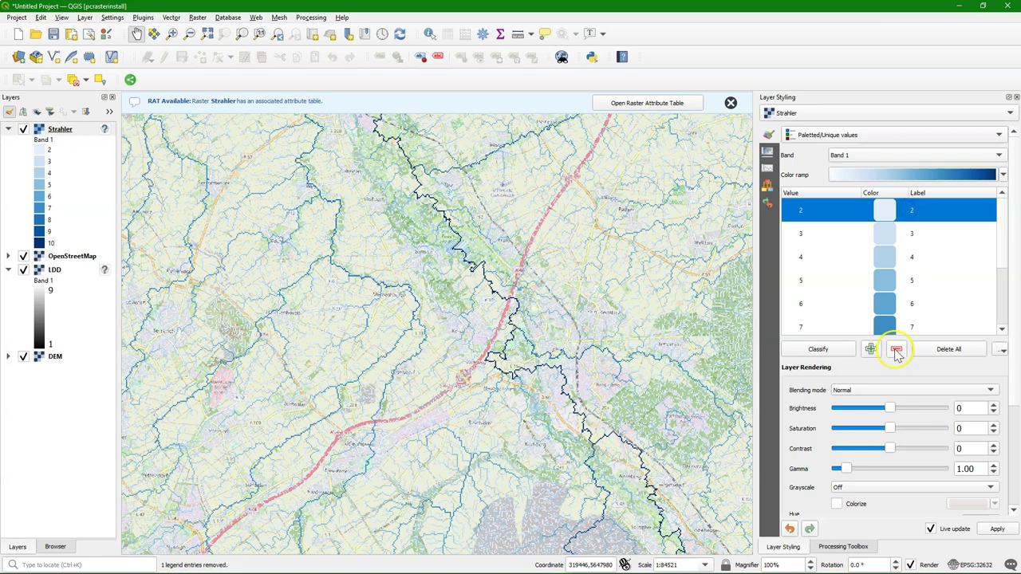
left_click(895, 351)
scroll(457, 240, "up", 1)
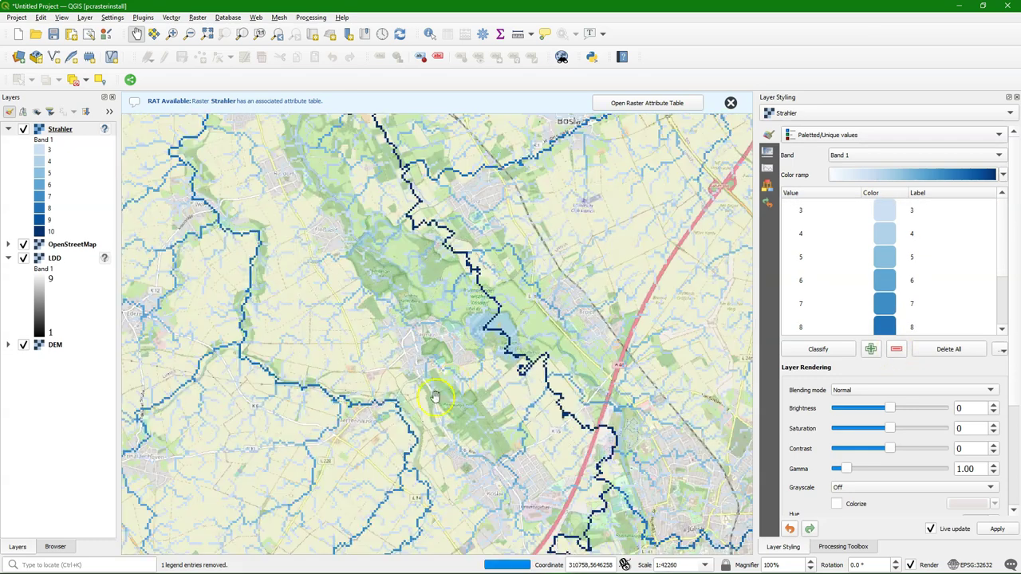
left_click_drag(435, 397, 508, 256)
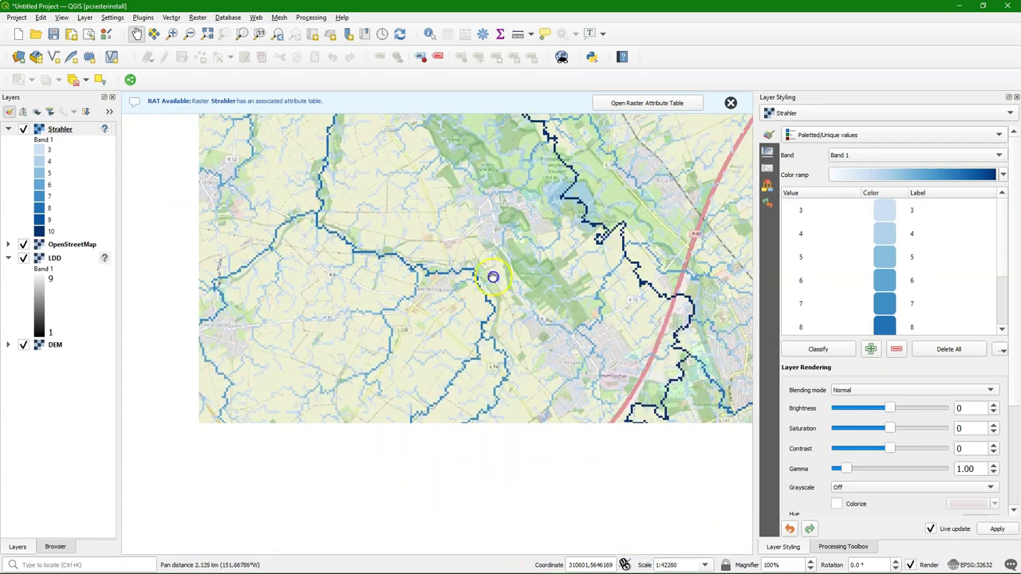
left_click_drag(667, 375, 532, 338)
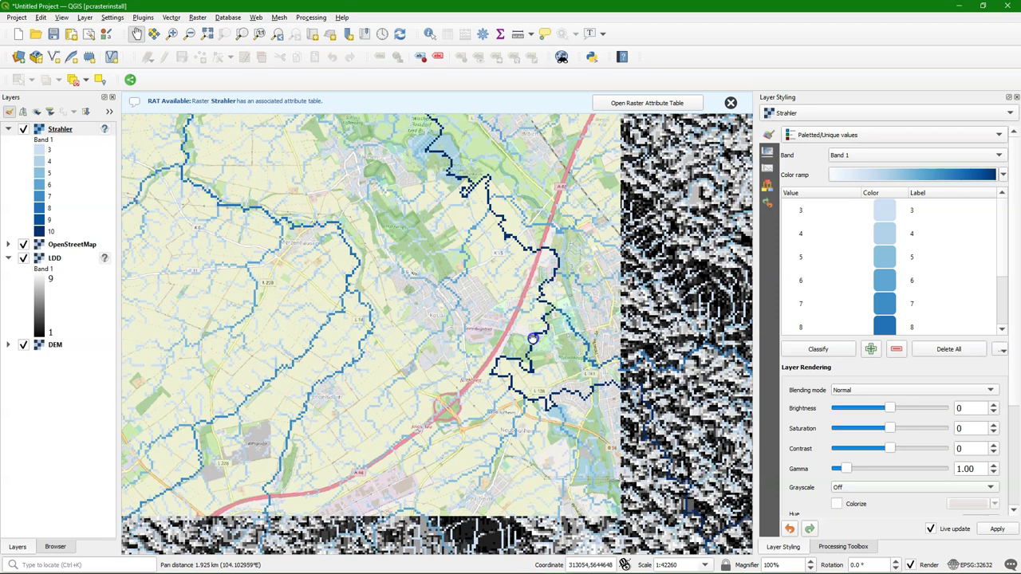
Remove stream orders 3, 4 and 5, checking the remaining streams across the map
left_click(900, 225)
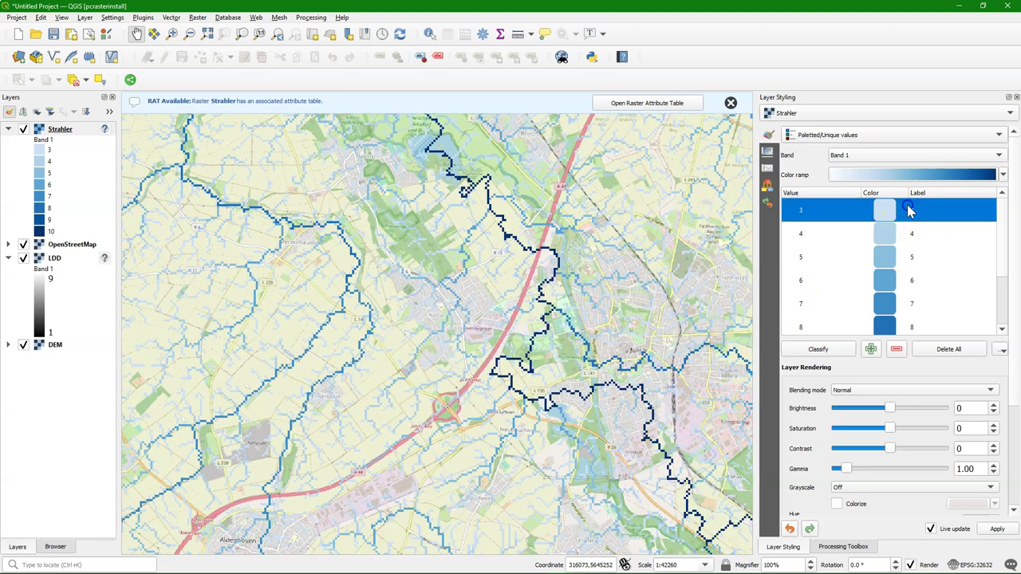
left_click(897, 349)
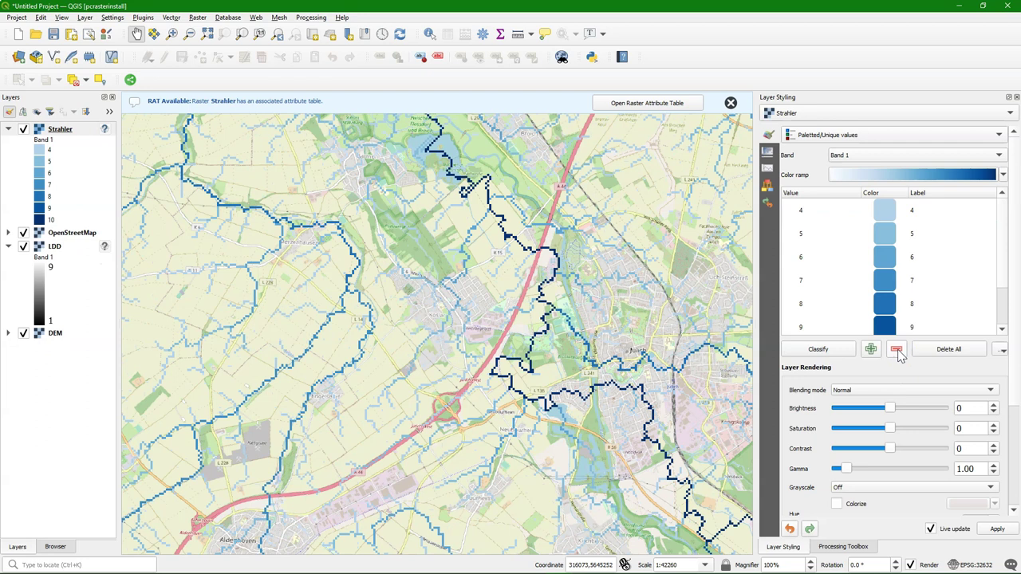
left_click(909, 212)
left_click(897, 351)
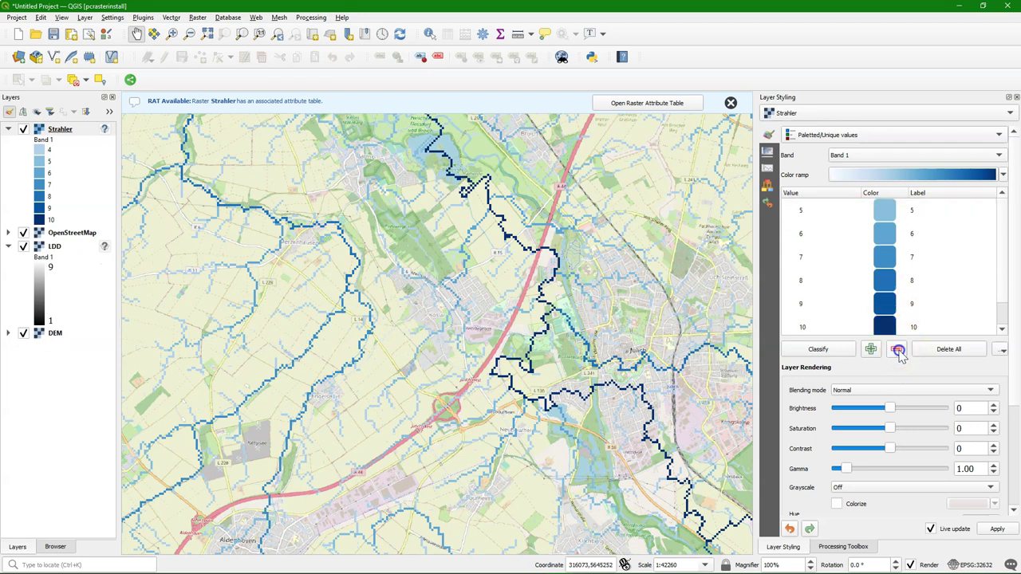
left_click(928, 211)
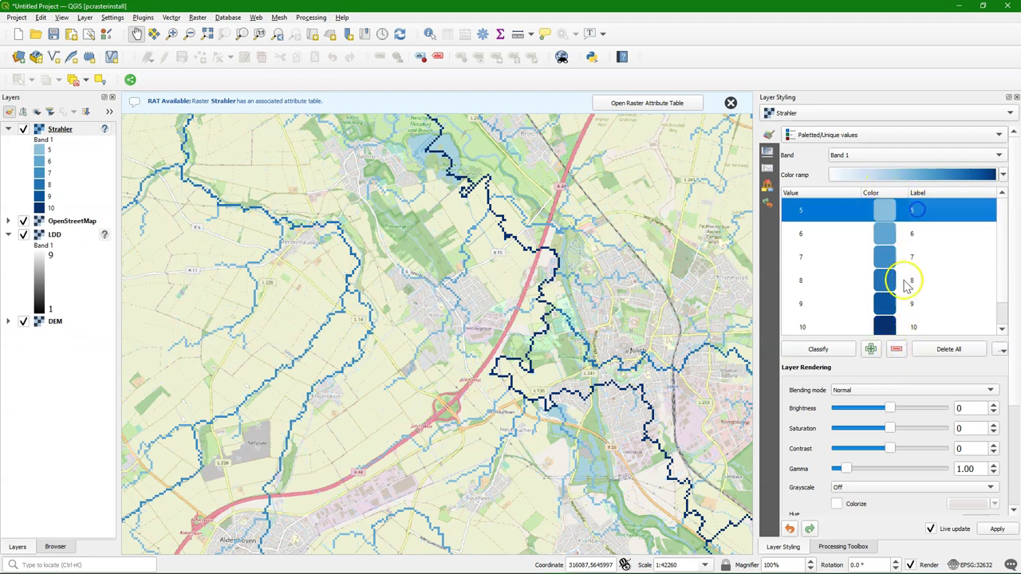
left_click(897, 349)
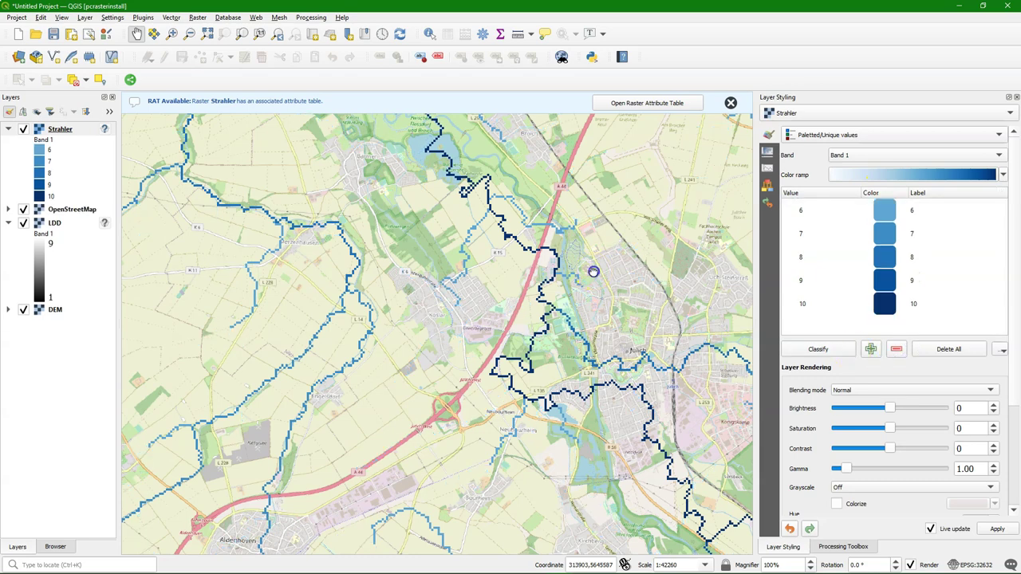
left_click_drag(598, 274, 554, 214)
scroll(615, 366, "down", 2)
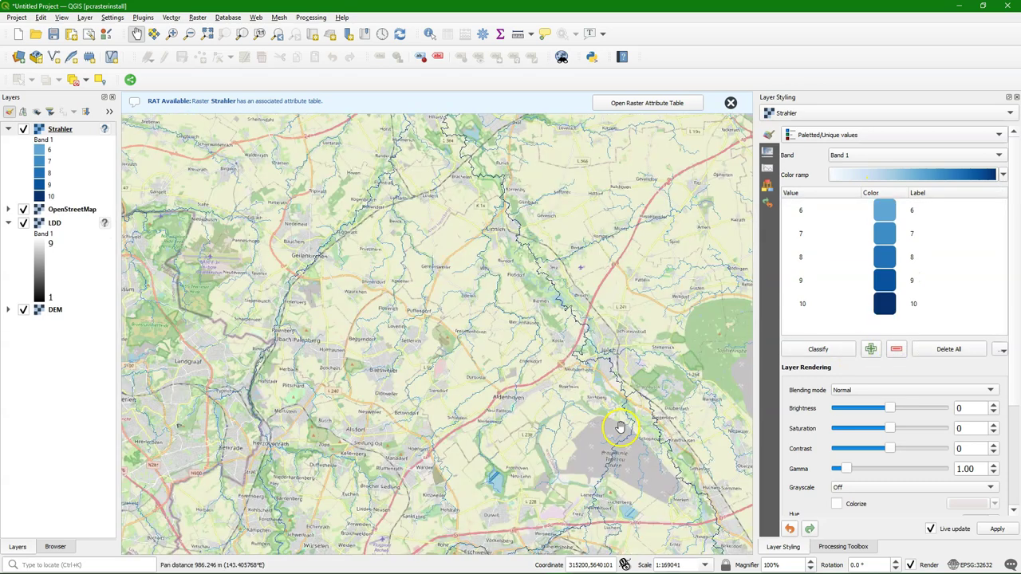
left_click_drag(615, 426, 479, 239)
left_click_drag(448, 362, 579, 258)
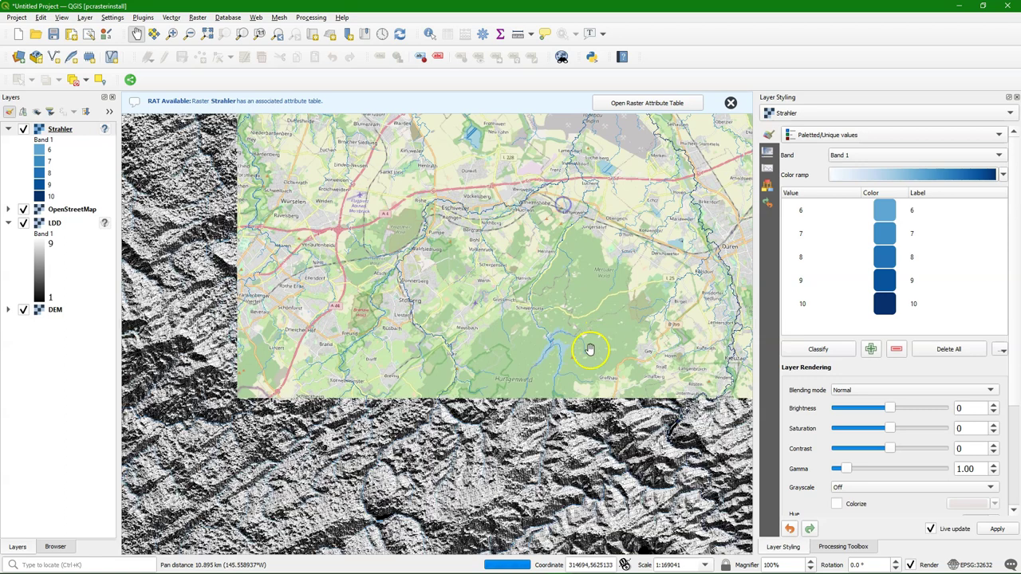
left_click_drag(540, 356, 588, 282)
scroll(417, 330, "up", 1)
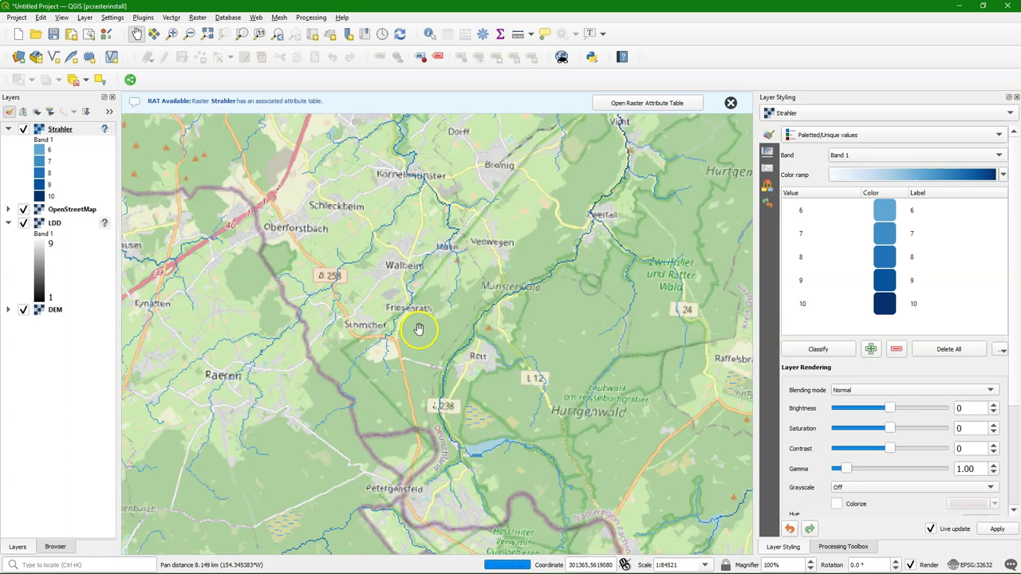
left_click_drag(494, 363, 468, 289)
left_click_drag(574, 367, 566, 283)
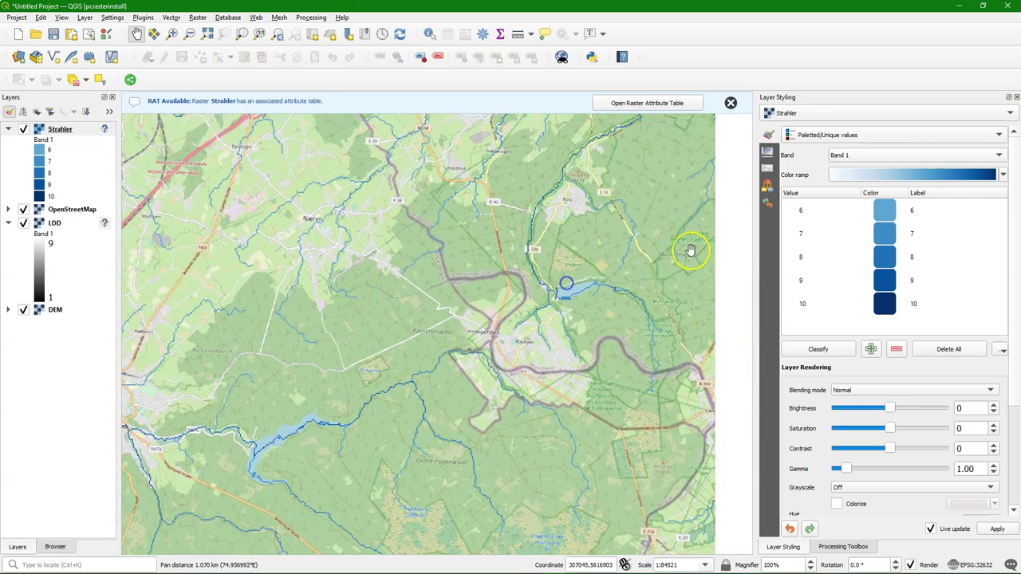
Remove stream order 6 and follow the remaining main river on the map
left_click(915, 212)
left_click(894, 353)
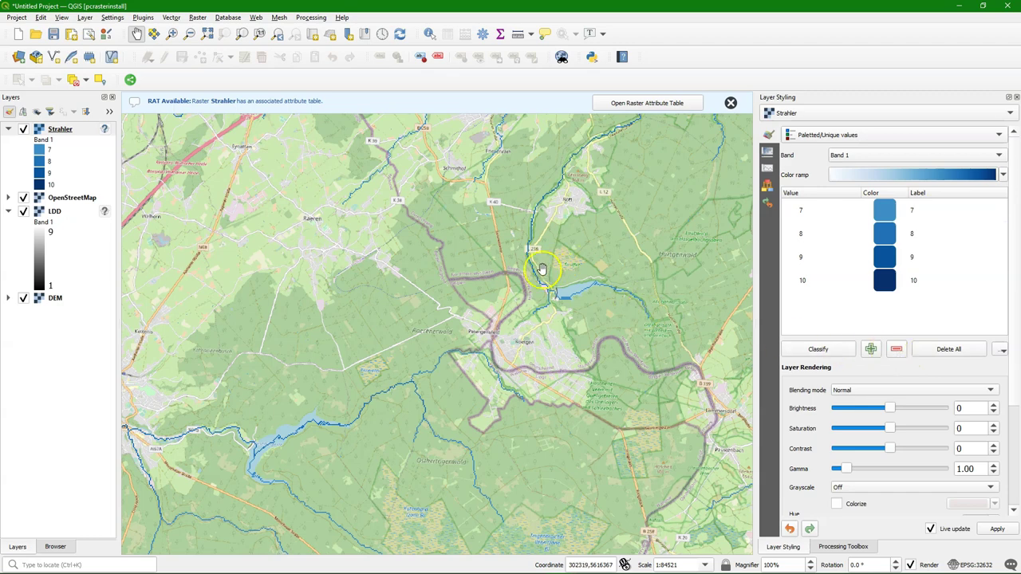
left_click_drag(315, 259, 577, 442)
left_click_drag(596, 317, 497, 479)
left_click_drag(606, 332, 501, 387)
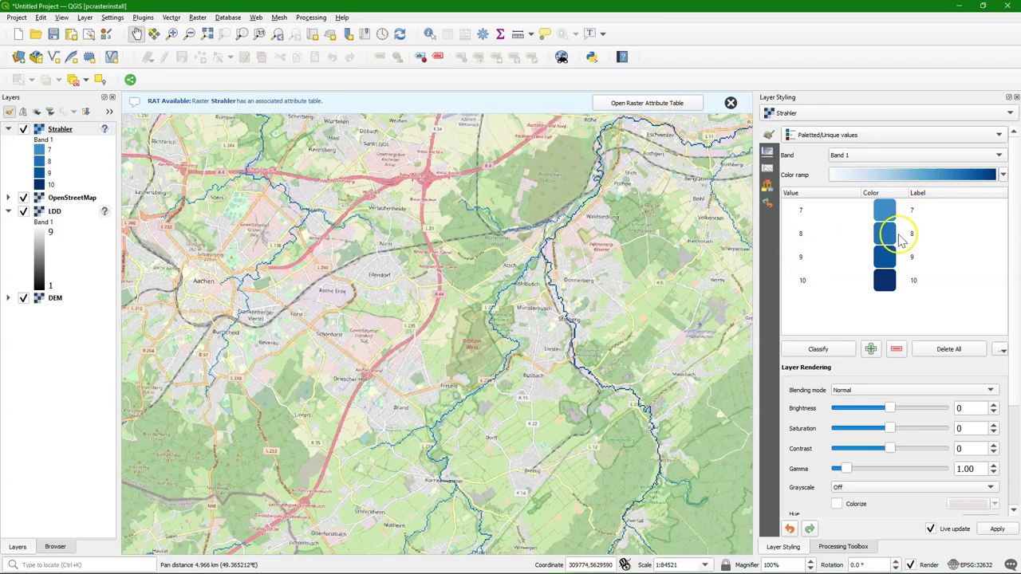
left_click_drag(621, 260, 416, 328)
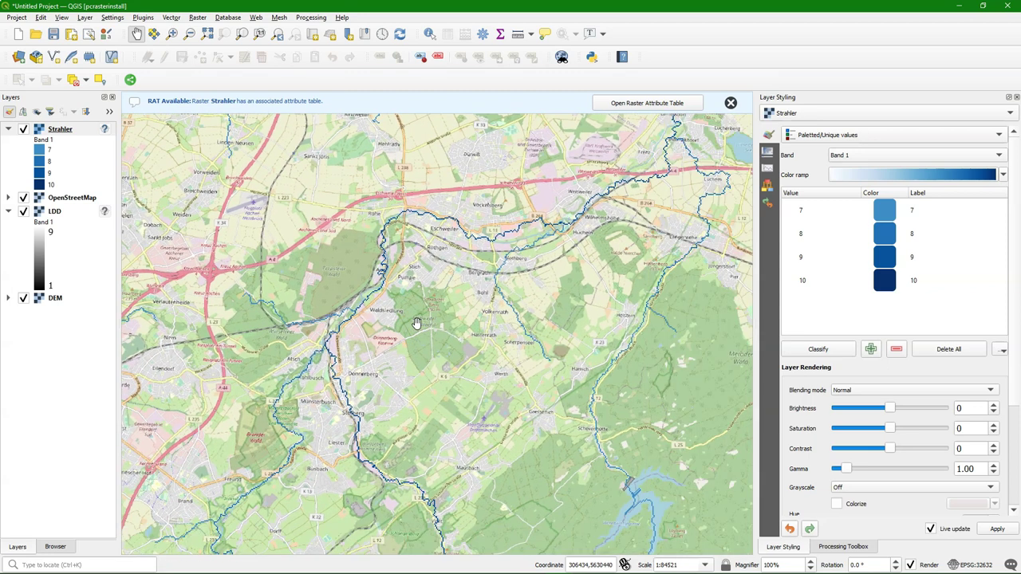
In the Paletted/Unique values table, label values 7, 8, 9, 10 as 1, 2, 3, 4
double_click(915, 209)
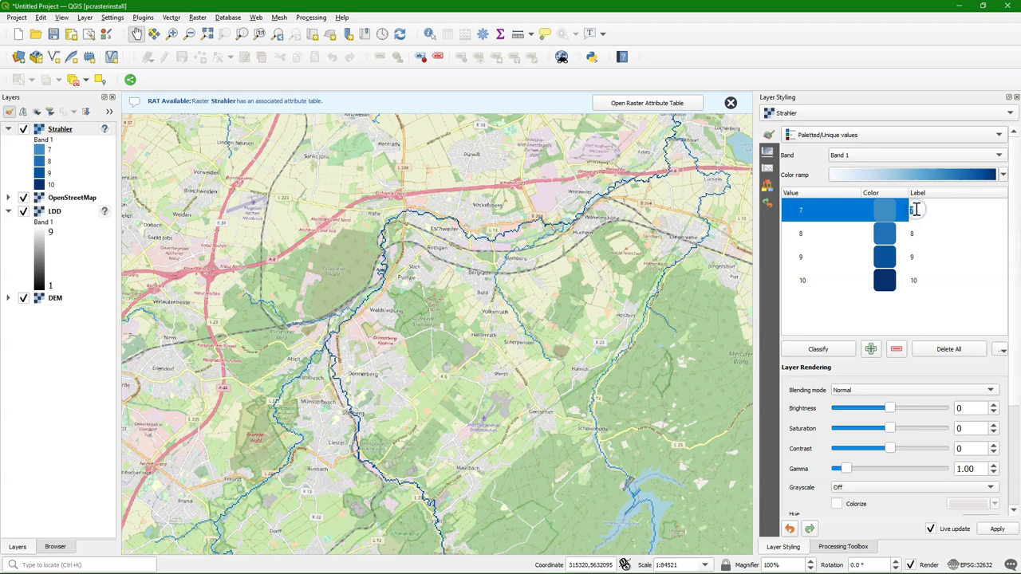
type("1")
double_click(918, 233)
type("2")
double_click(920, 256)
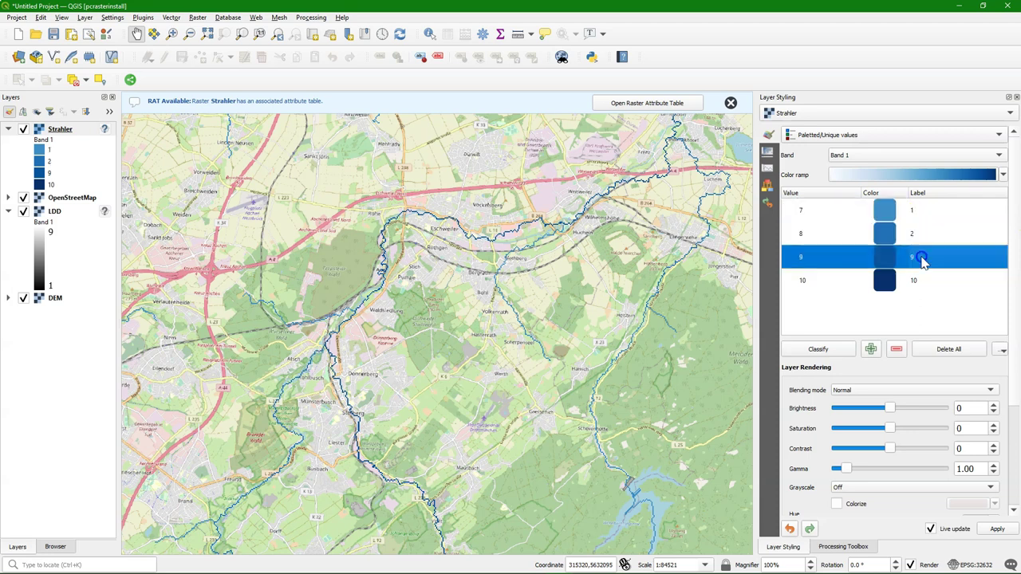
type("3")
double_click(923, 280)
type("4")
left_click(937, 316)
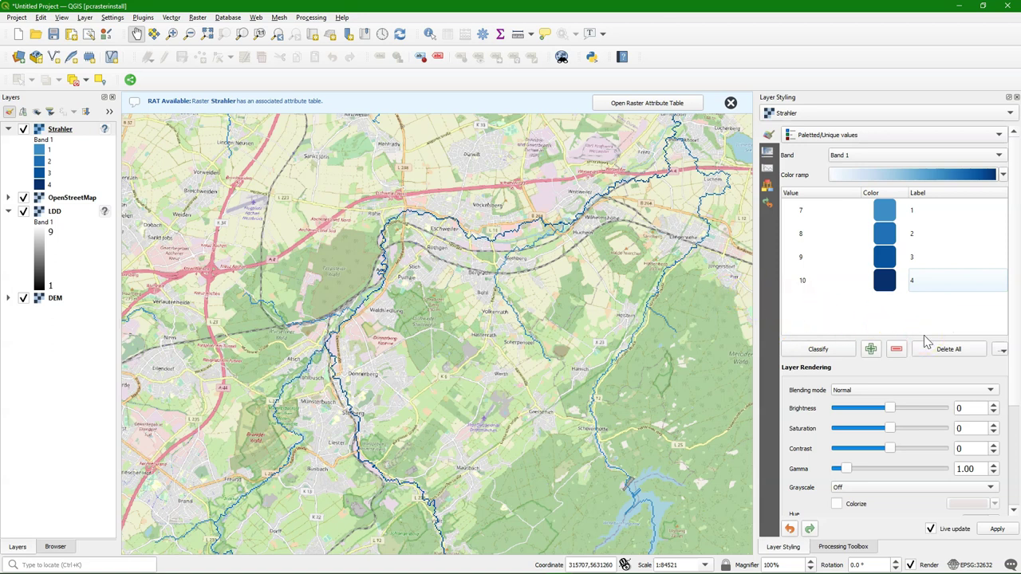
left_click(383, 212)
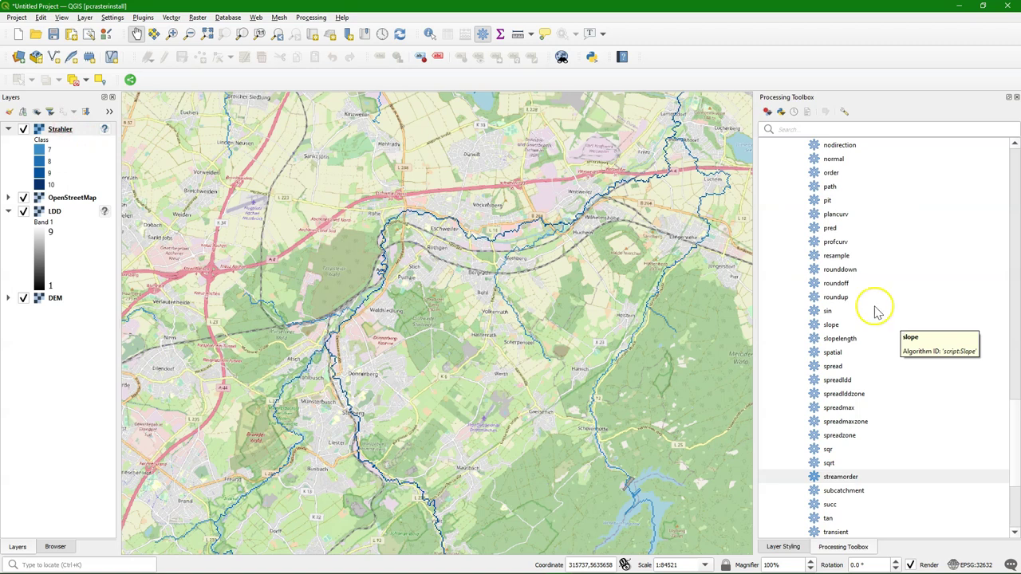
Open the Strahler raster attribute table and turn on editing
right_click(62, 136)
left_click(109, 220)
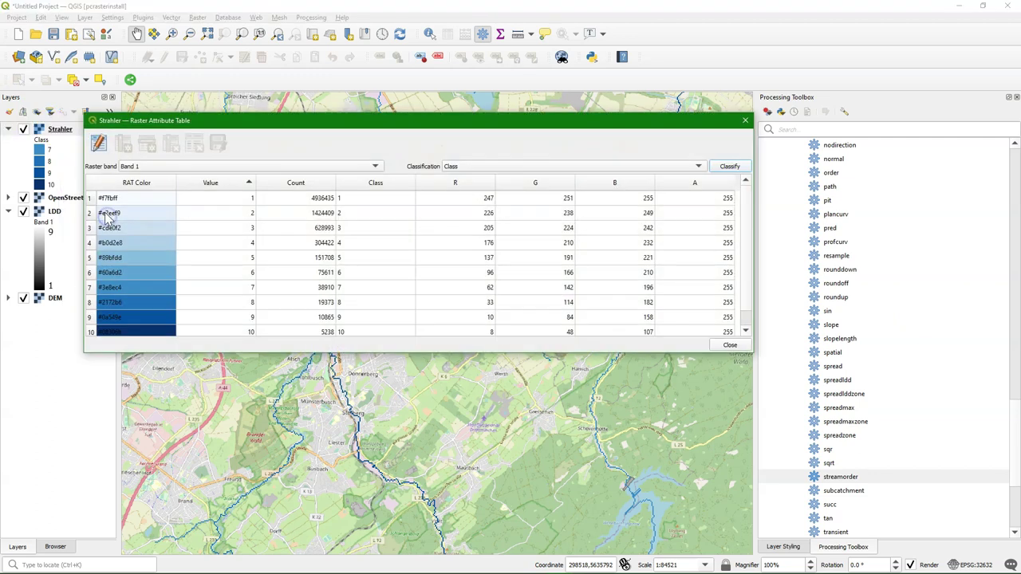
left_click(369, 203)
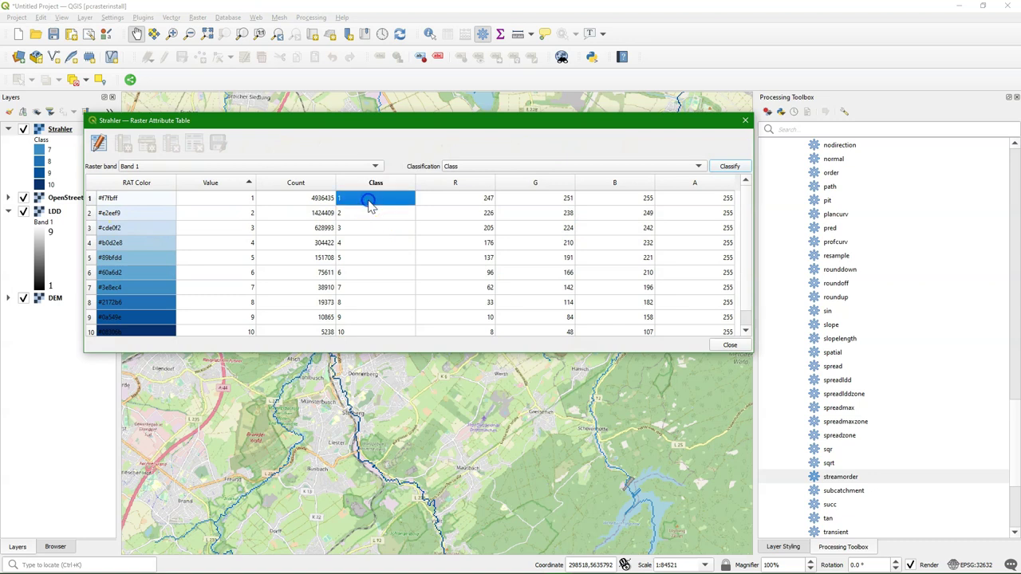
left_click(99, 143)
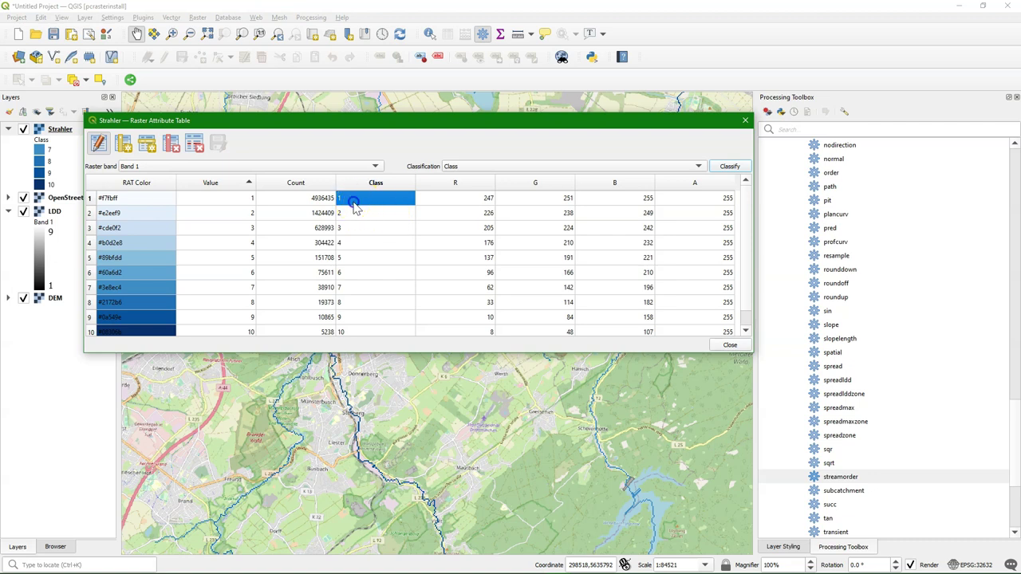
Set the Class value to 0 for stream orders 1 through 6
double_click(353, 204)
type("0")
double_click(359, 213)
type("0")
left_click(362, 228)
left_click(363, 228)
type("0")
double_click(359, 243)
type("0")
left_click(357, 263)
double_click(352, 260)
double_click(358, 274)
type("0")
left_click(367, 289)
Give orders 7–10 Class values 1–4, then save the table edits and close it
left_click(366, 287)
type("2")
double_click(371, 319)
type("3")
double_click(371, 334)
type("4")
left_click(392, 311)
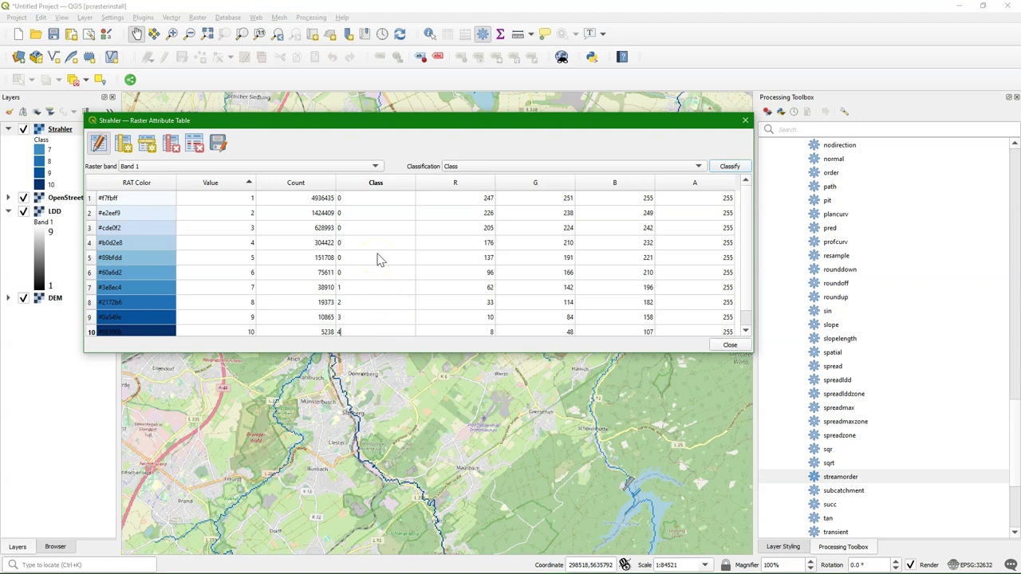
left_click(98, 142)
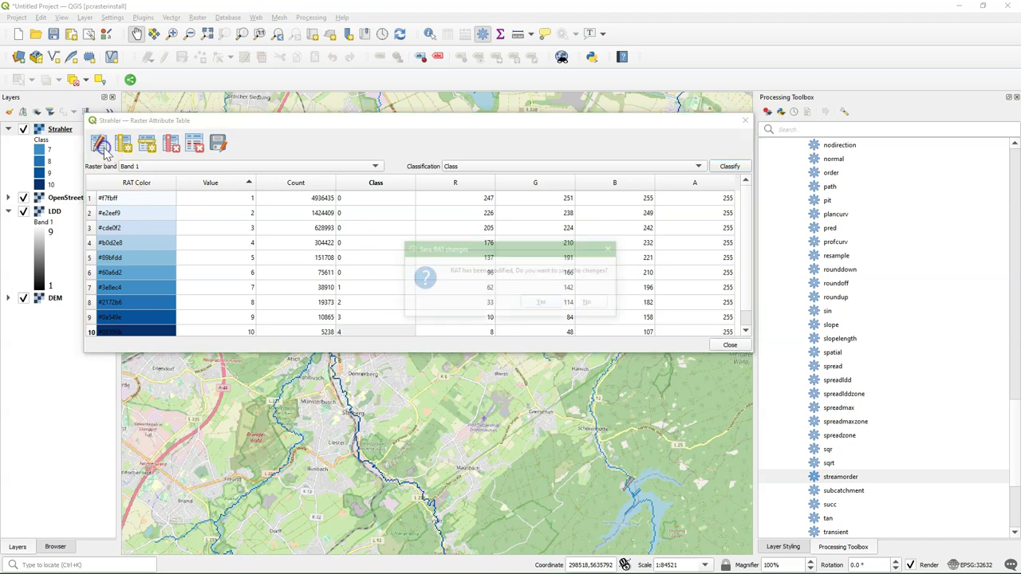
left_click(541, 304)
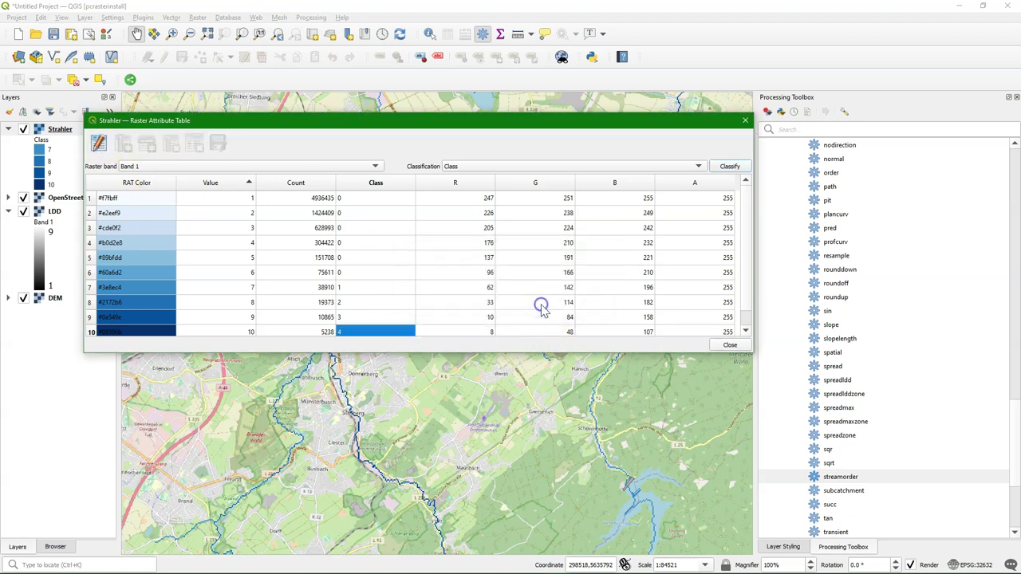
left_click(744, 122)
Run Lookup Table From RAT on Strahler, saving lookupchannels.csv in the subcatchments folder
scroll(857, 285, "up", 6)
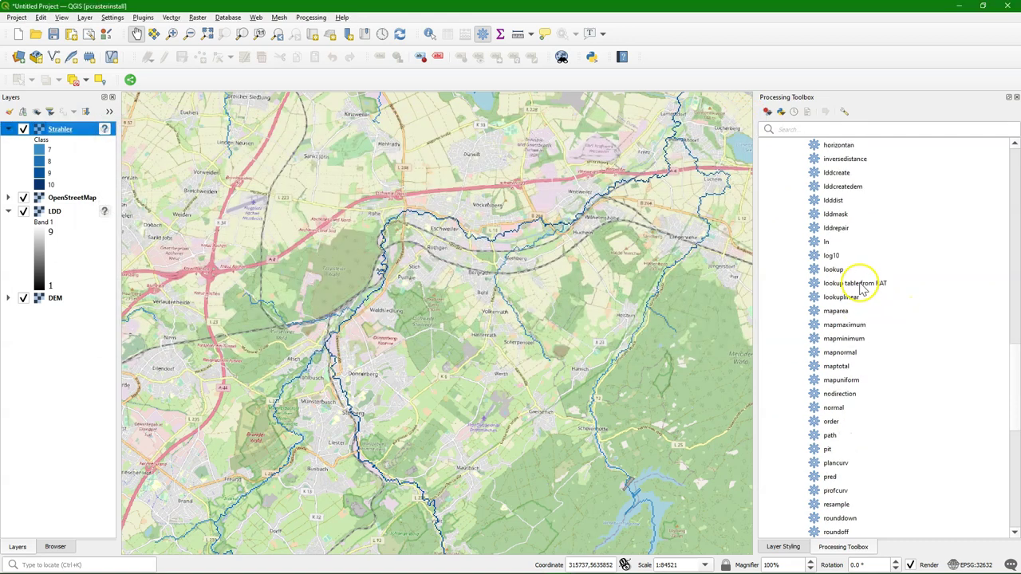
double_click(845, 284)
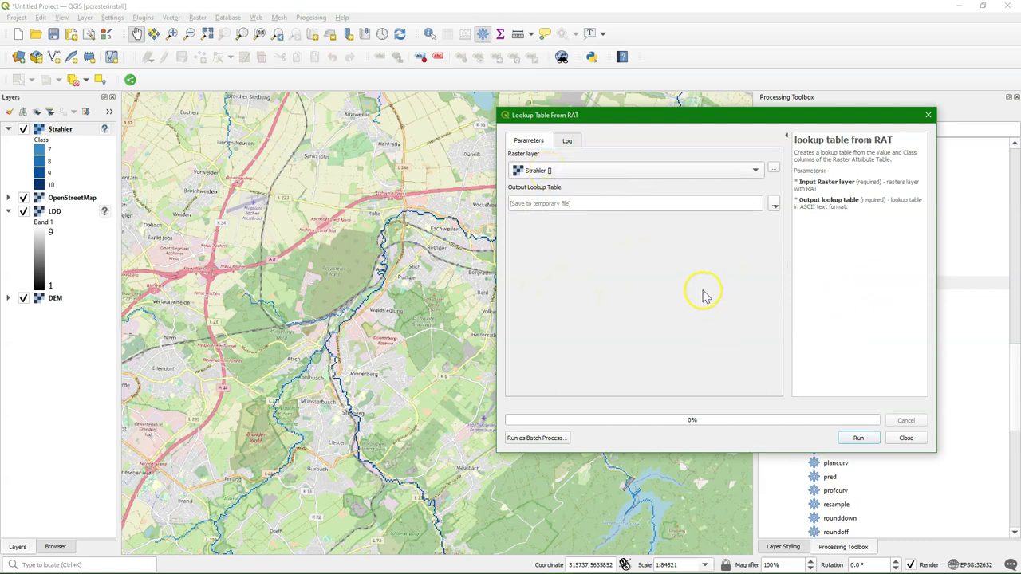
left_click(774, 205)
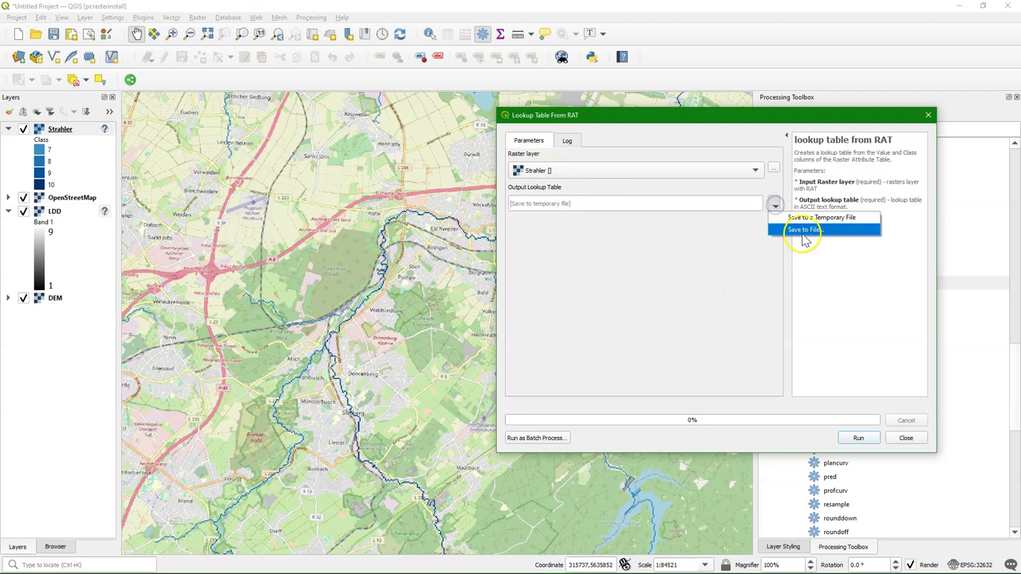
left_click(804, 231)
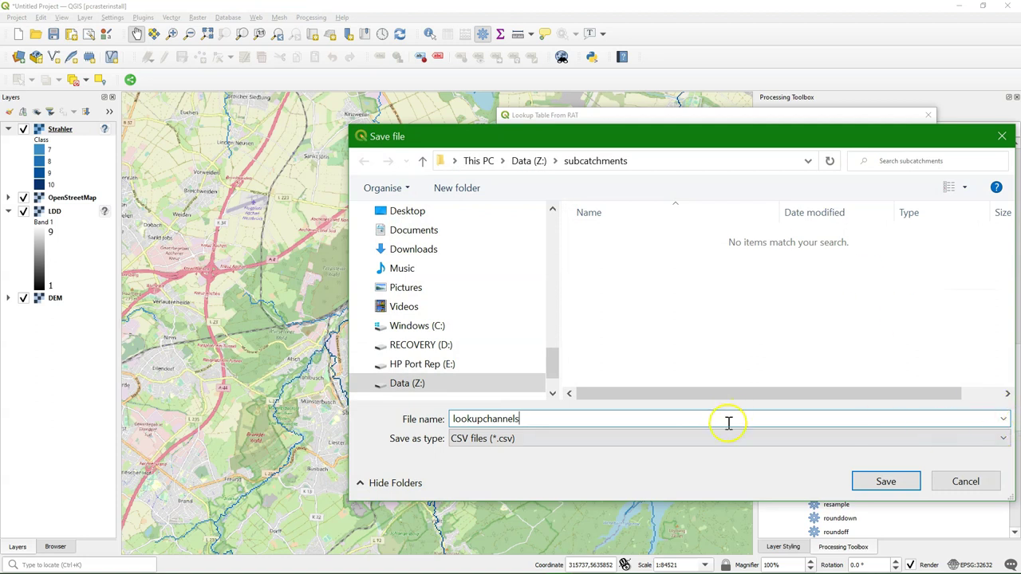
left_click(882, 481)
left_click(860, 438)
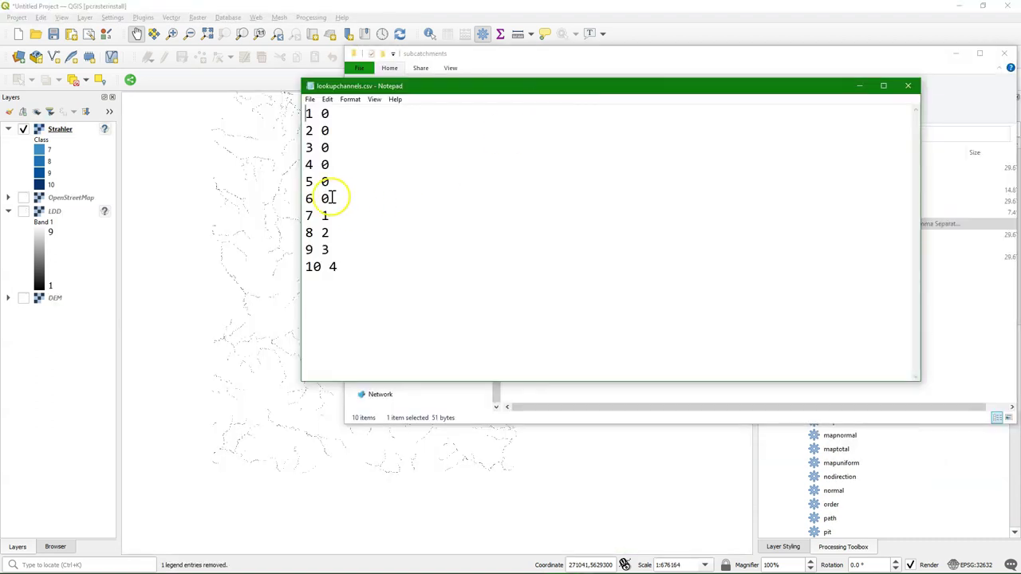
Delete rows '1 0' to '6 0' from lookupchannels.csv in Notepad, save and close it
left_click_drag(326, 199, 275, 82)
key("Delete")
key("Delete")
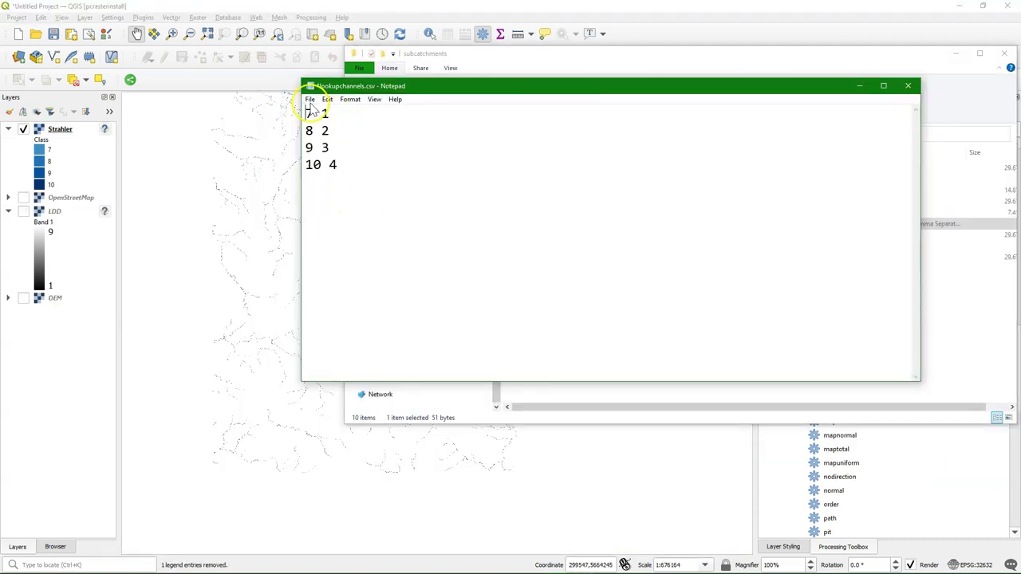
left_click(311, 99)
left_click(331, 145)
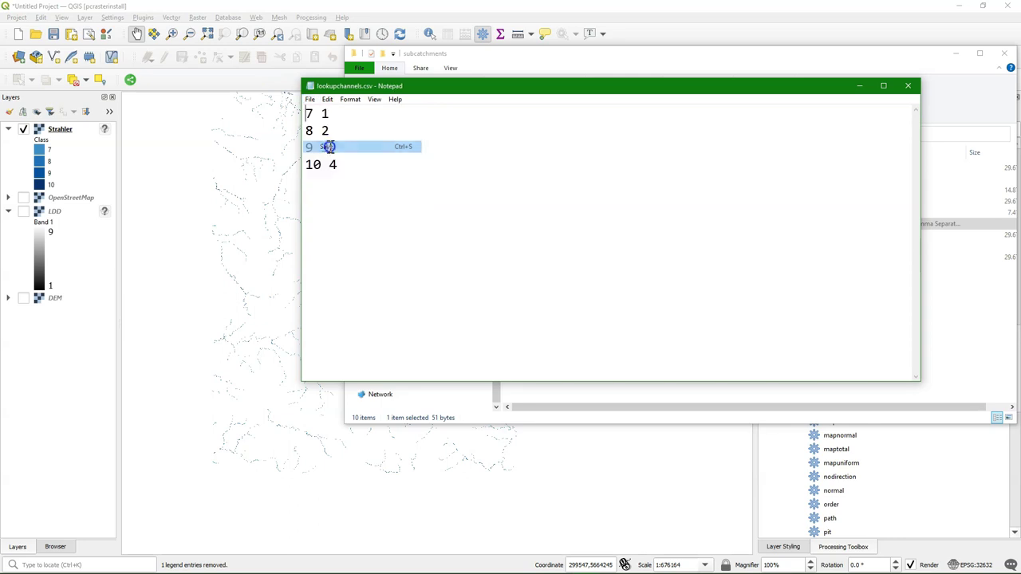
left_click(908, 85)
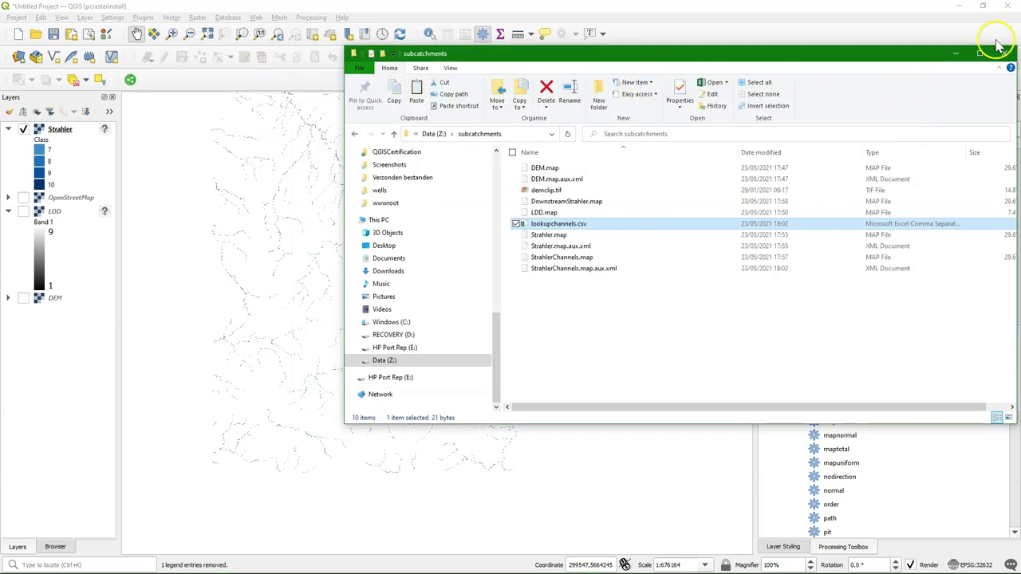
left_click(957, 53)
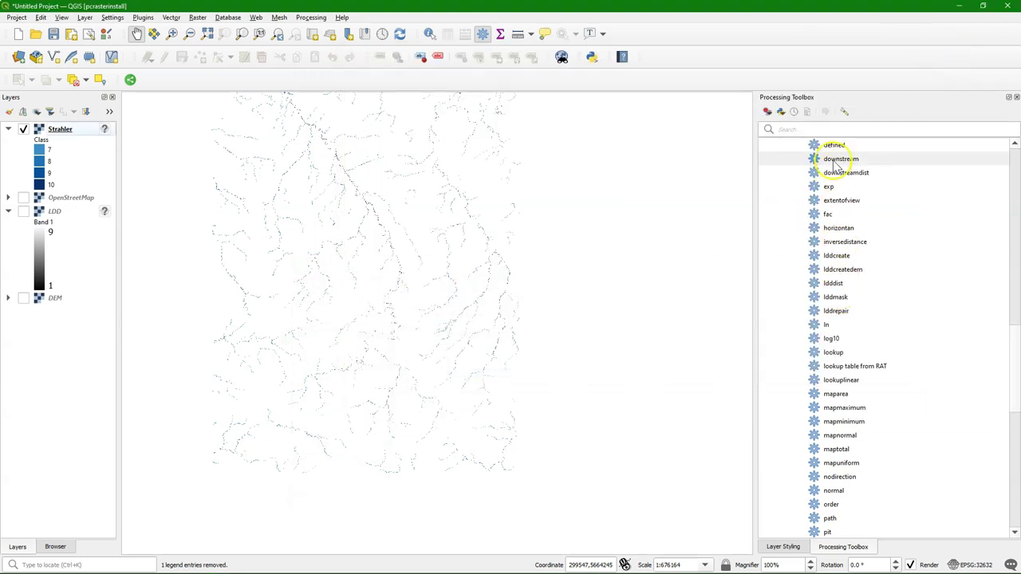
Open the lookup tool with Strahler as input raster and lookupchannels.csv as the lookup table
double_click(834, 353)
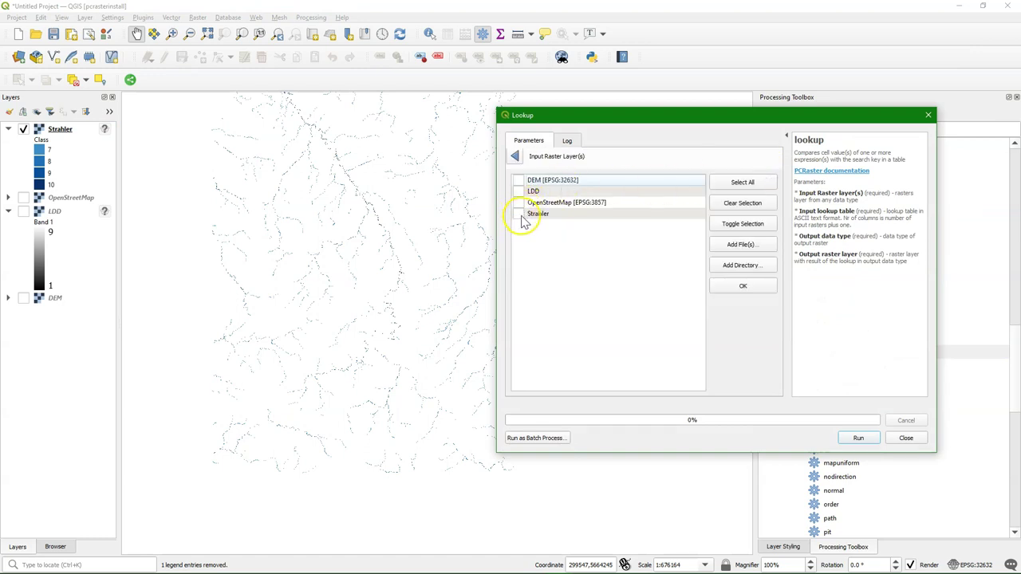
left_click(515, 156)
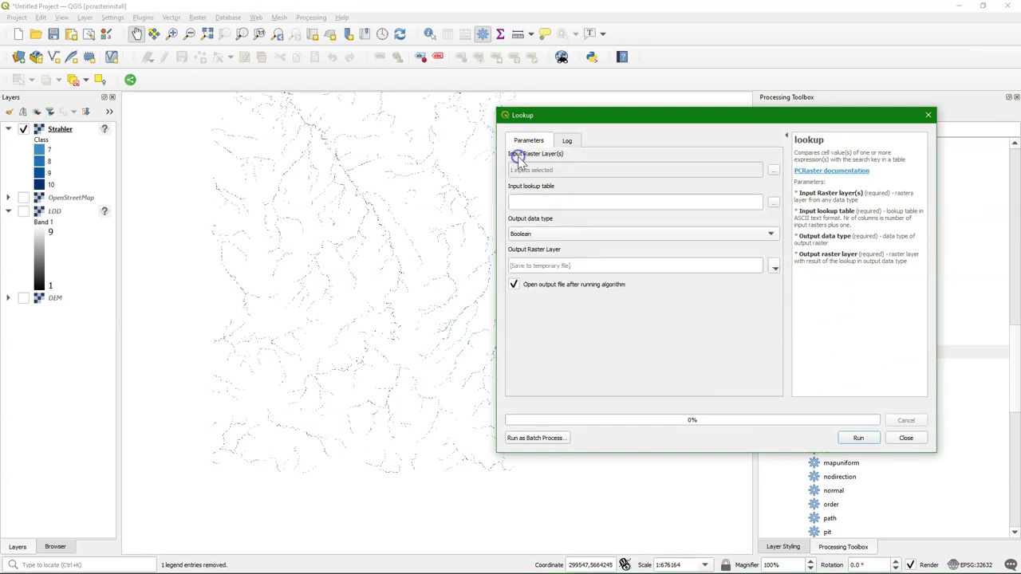
left_click(775, 206)
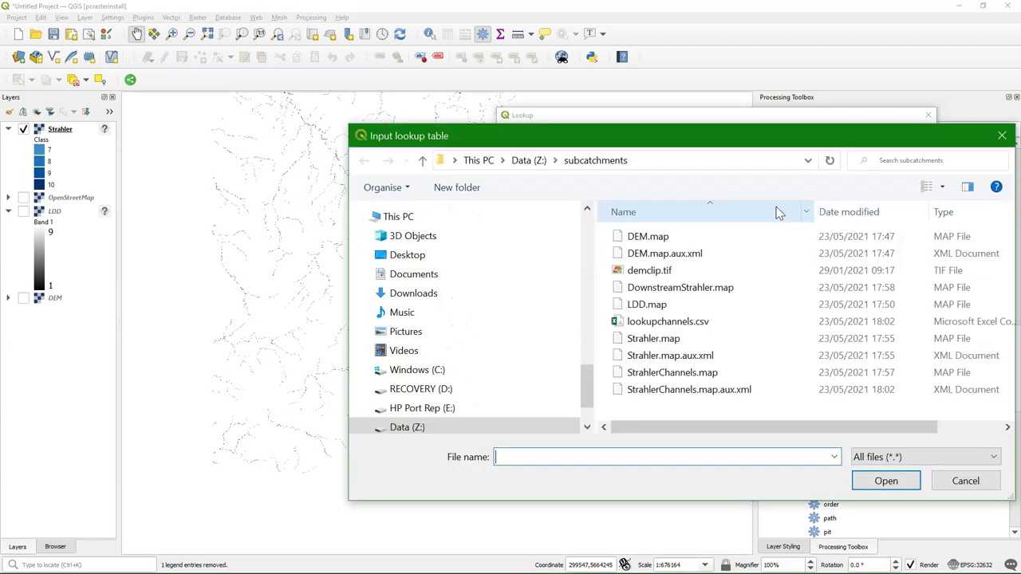
left_click(655, 323)
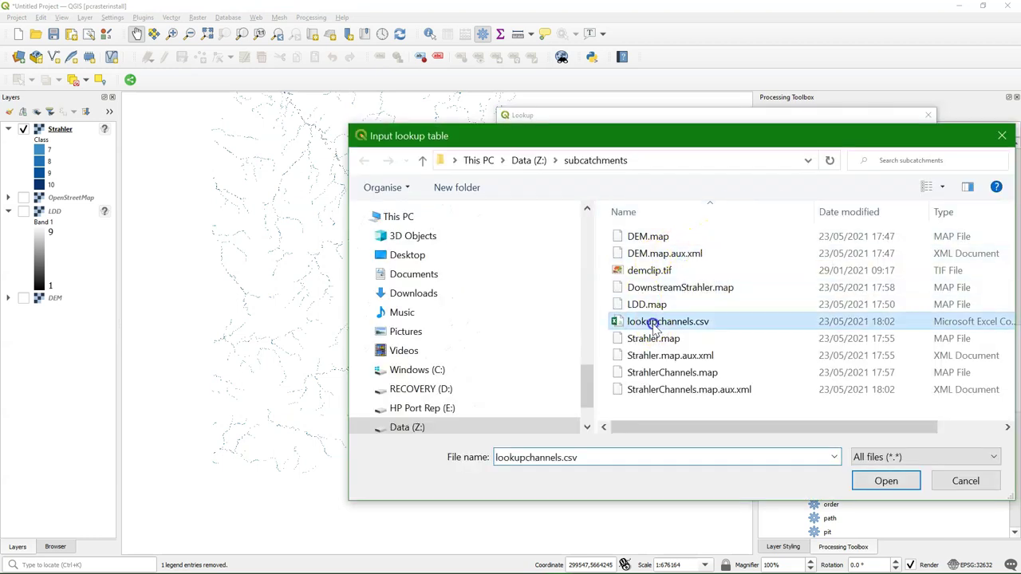
left_click(884, 481)
Output Ordinal data to StrahlerChannels.map, run the lookup, then hide the Strahler layer
left_click(743, 241)
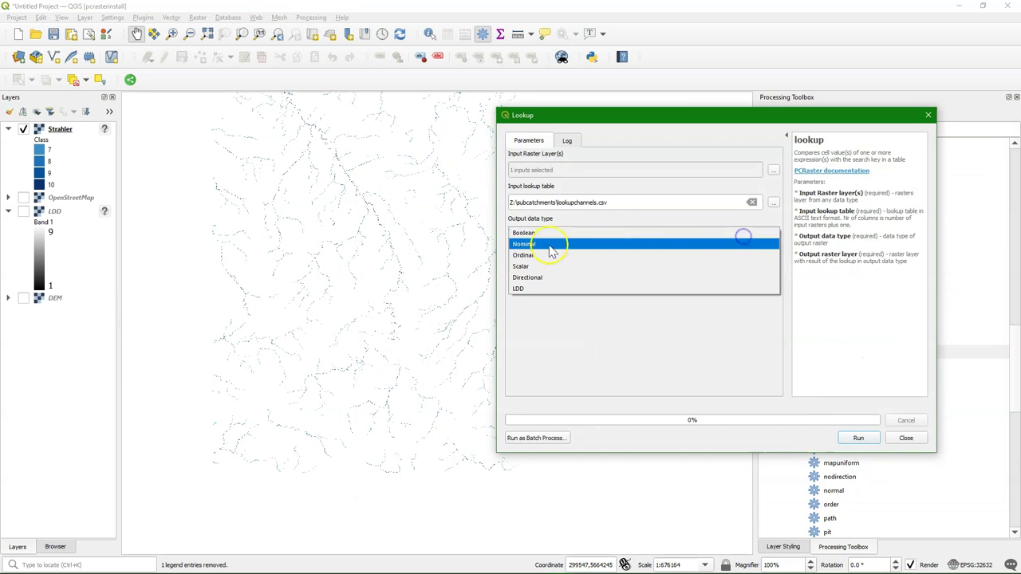
left_click(540, 253)
left_click(774, 269)
left_click(802, 295)
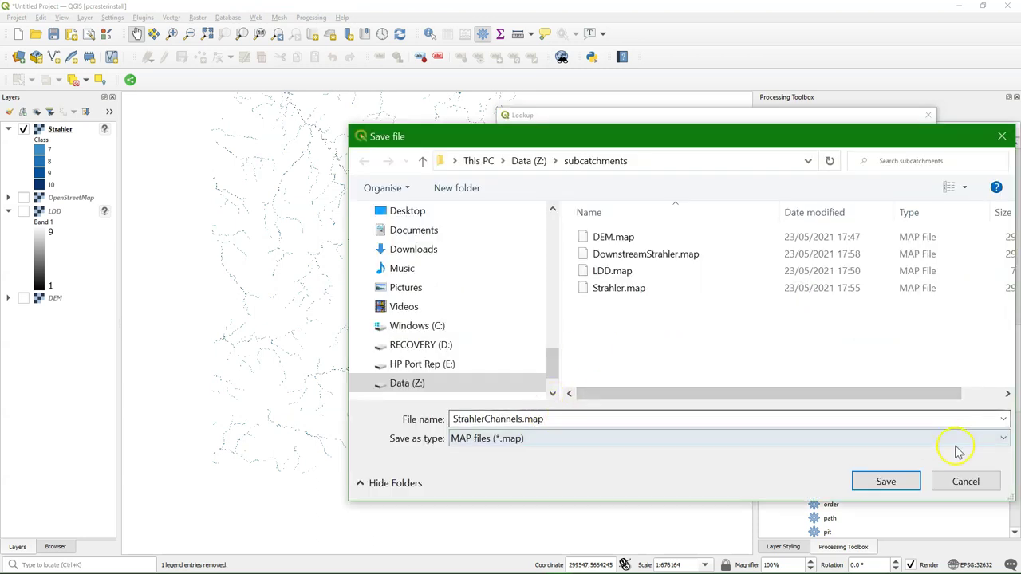
left_click(885, 481)
left_click(859, 439)
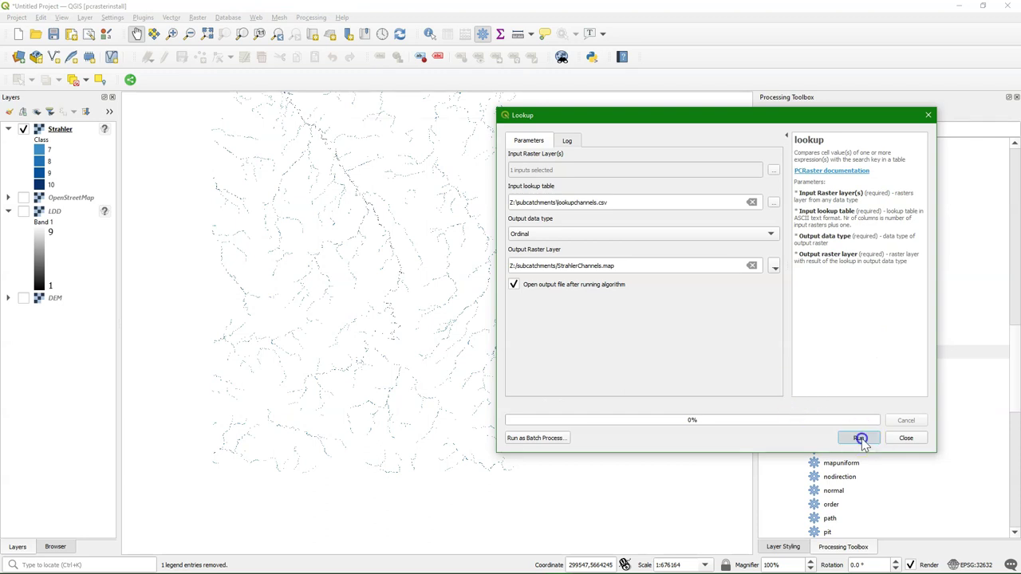
left_click(919, 439)
left_click(23, 145)
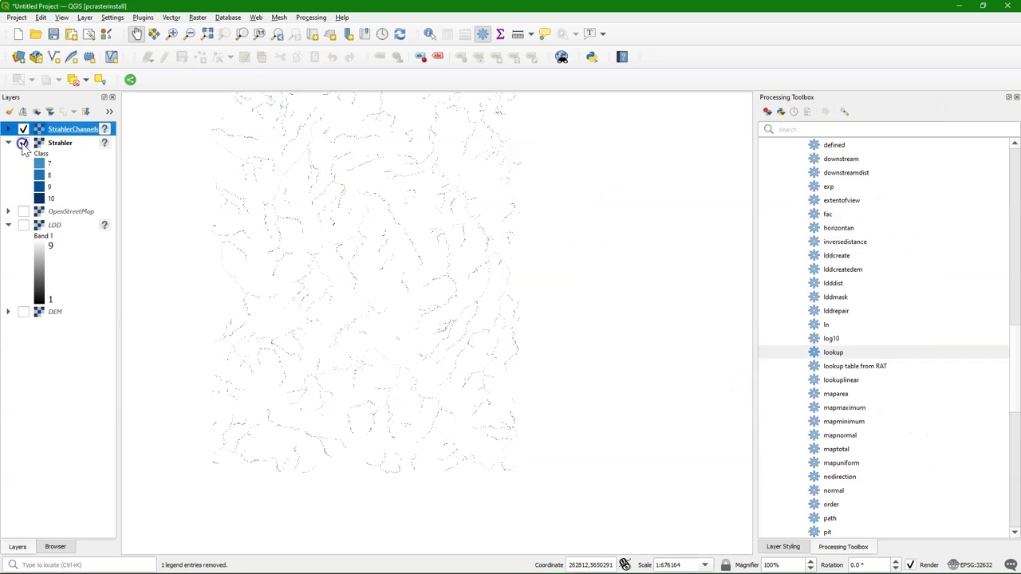
Render StrahlerChannels as Paletted/Unique values 1–4 using the Blues colour ramp
left_click(8, 129)
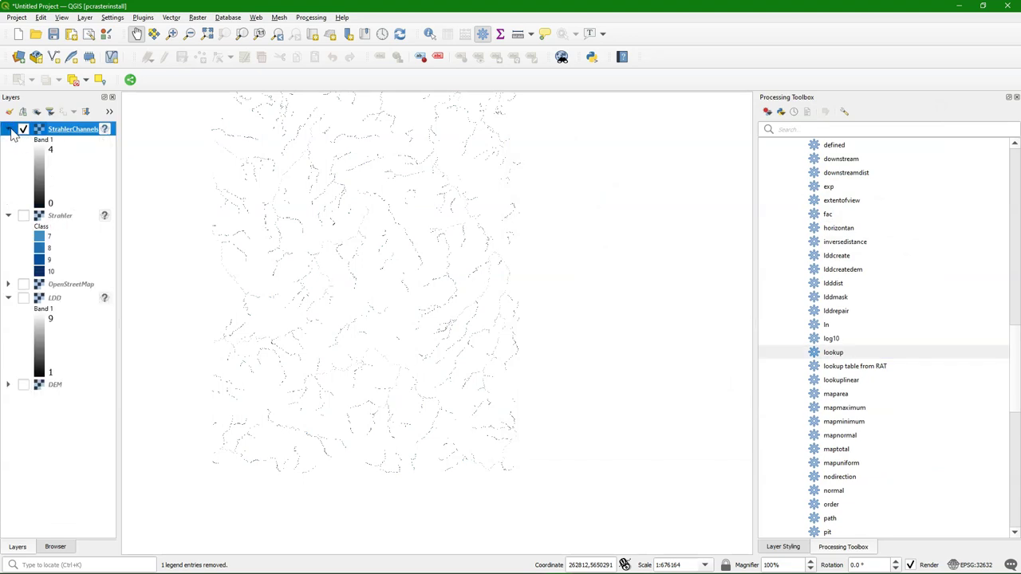
left_click(9, 110)
left_click(812, 137)
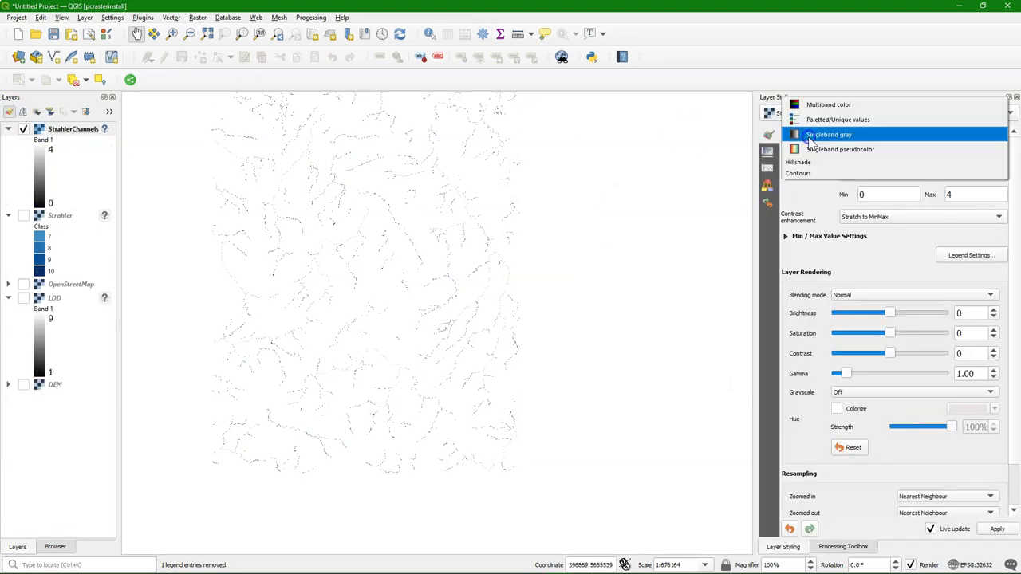
left_click(822, 120)
left_click(816, 350)
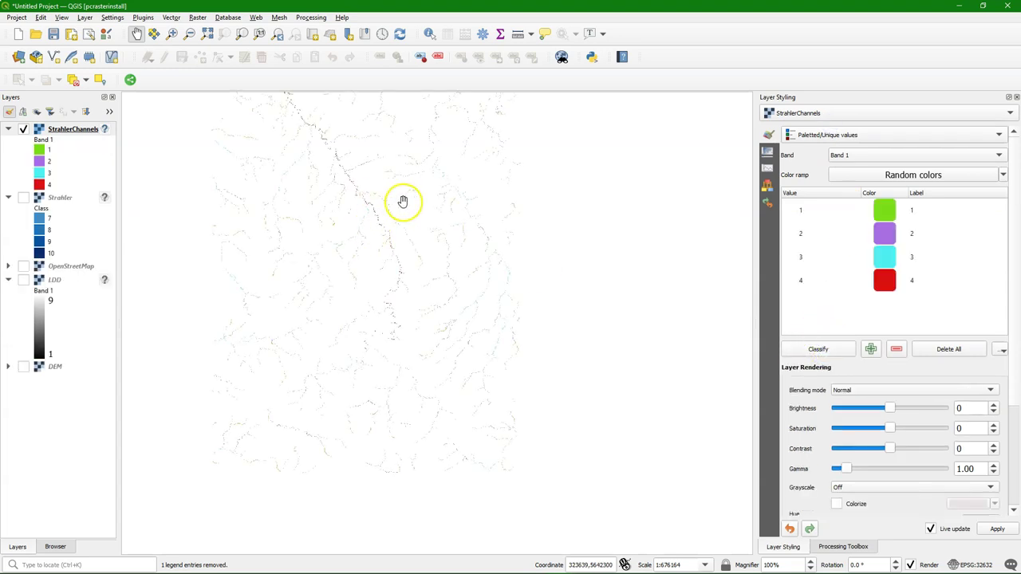
left_click(1003, 175)
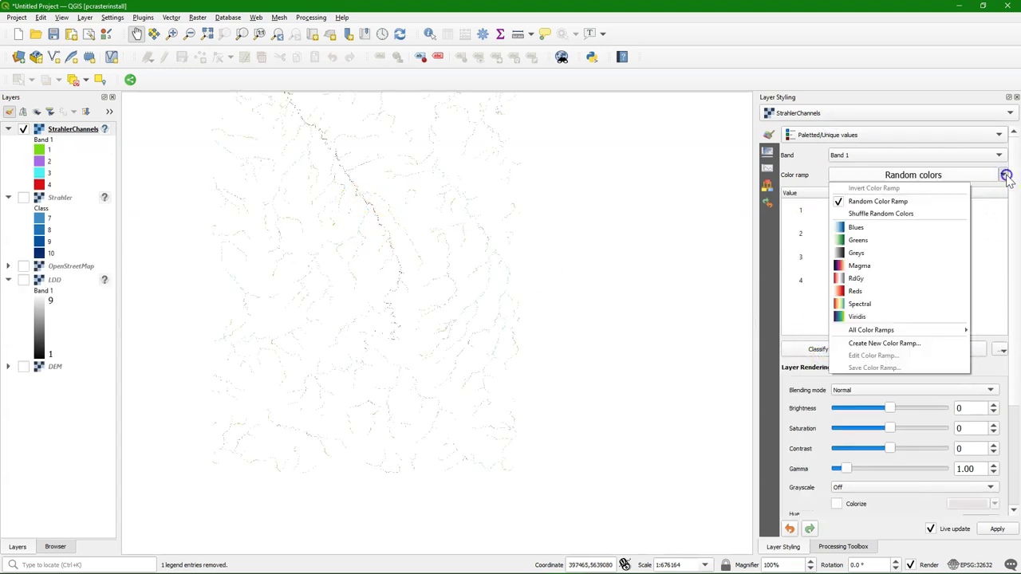
left_click(873, 227)
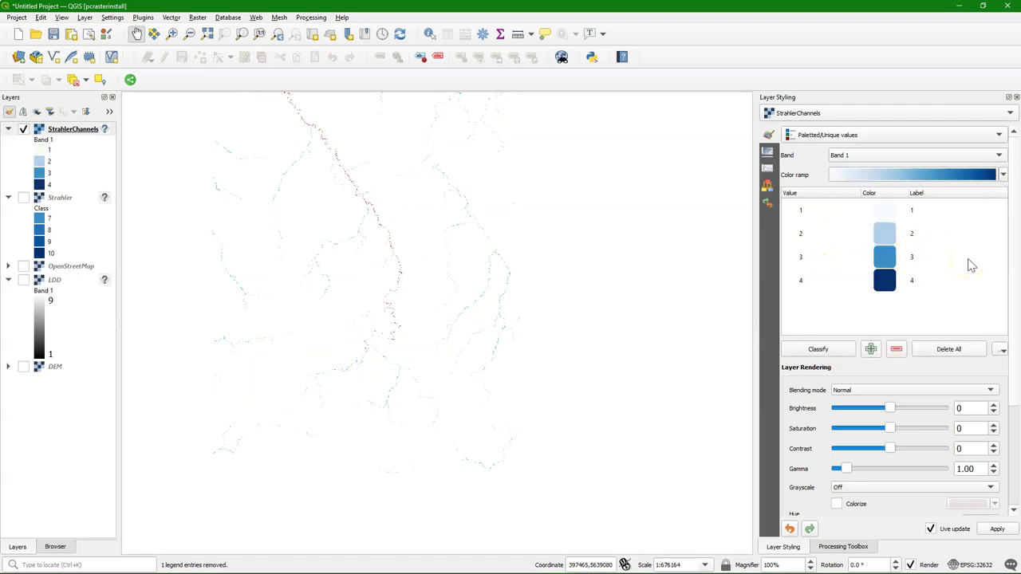
scroll(391, 287, "up", 2)
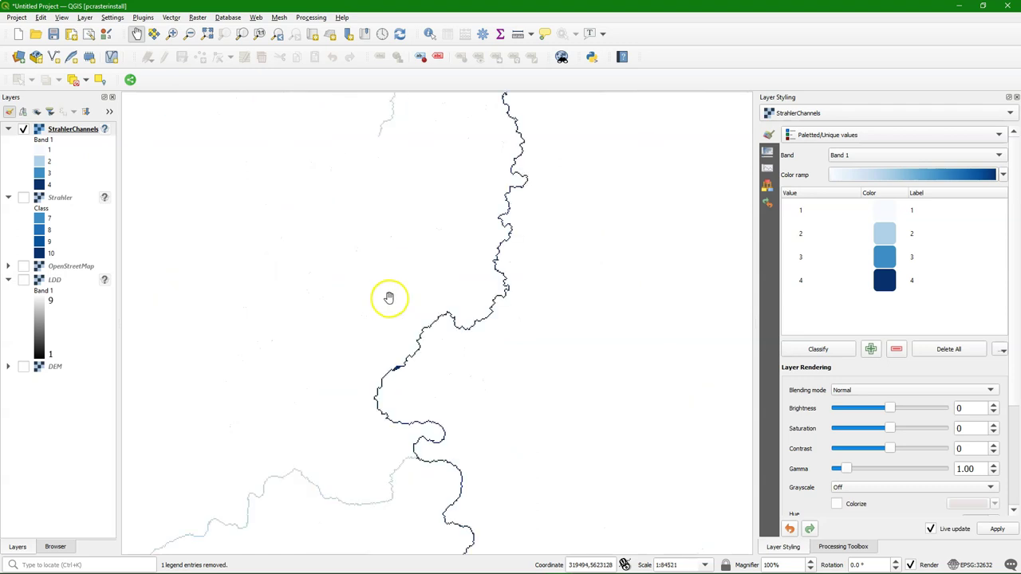
left_click_drag(449, 335, 569, 191)
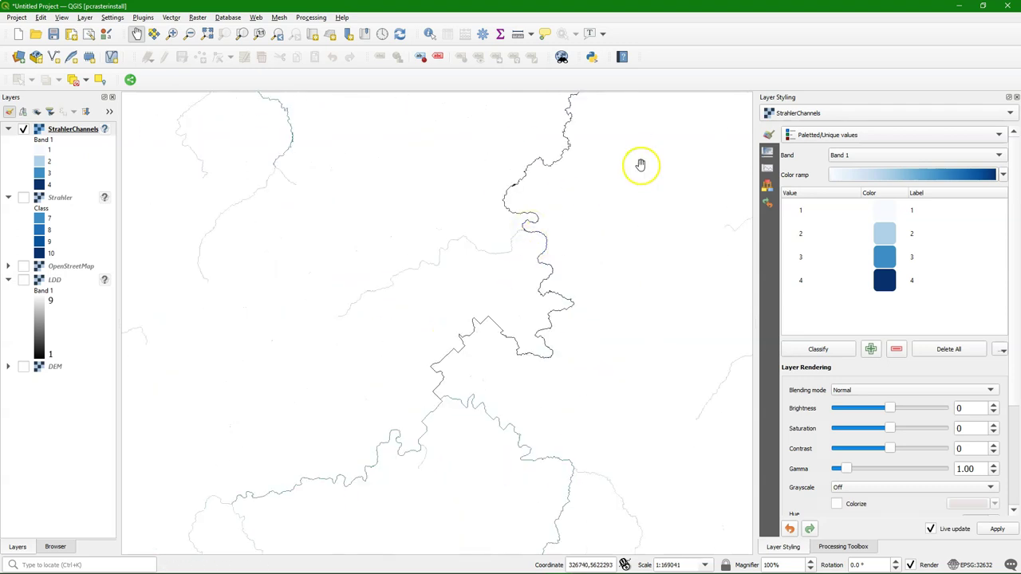
left_click(843, 546)
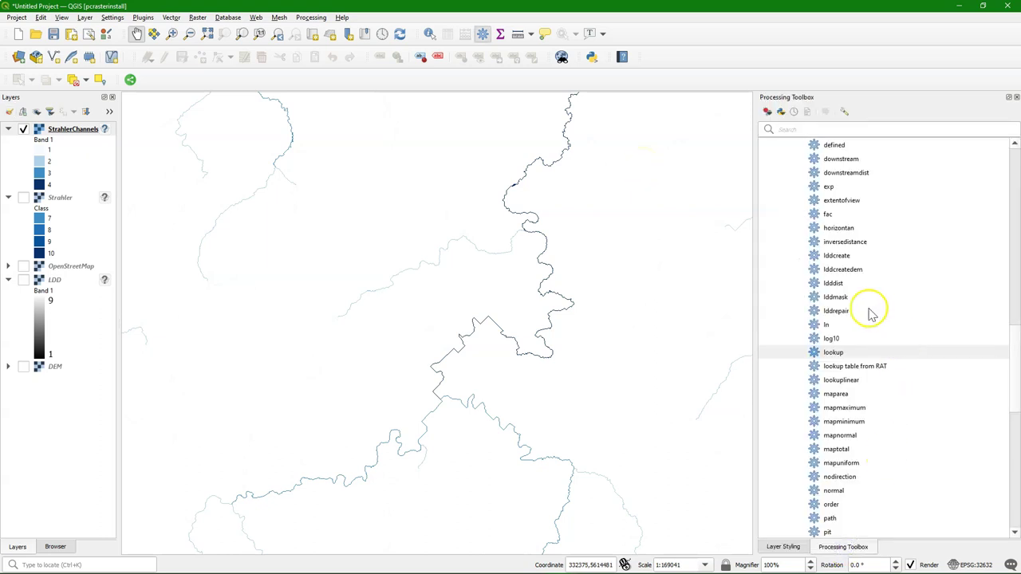
Run downstream with LDD as flow direction on StrahlerChannels, saving DownstreamStrahler.map
double_click(842, 158)
left_click(550, 171)
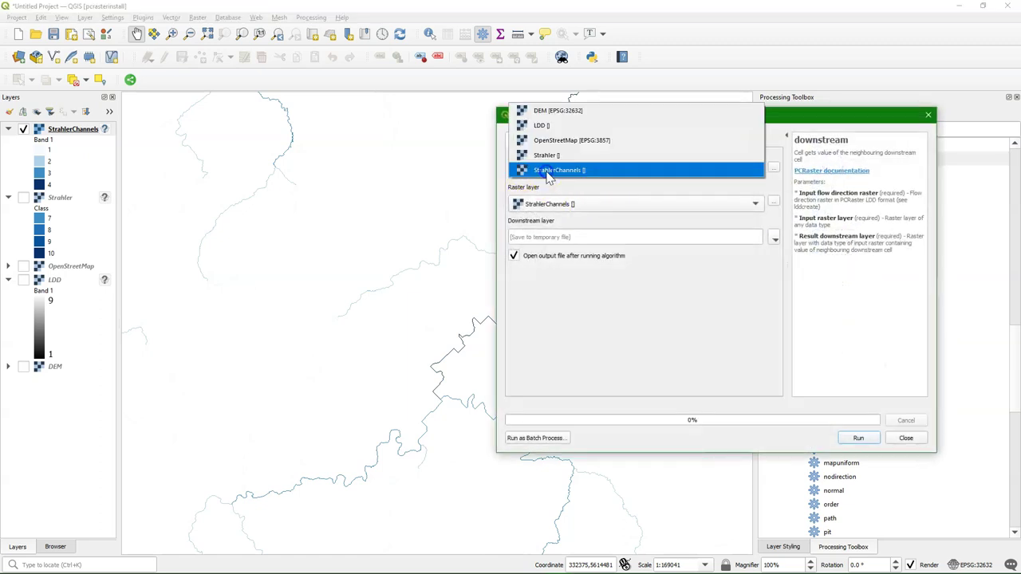
left_click(543, 126)
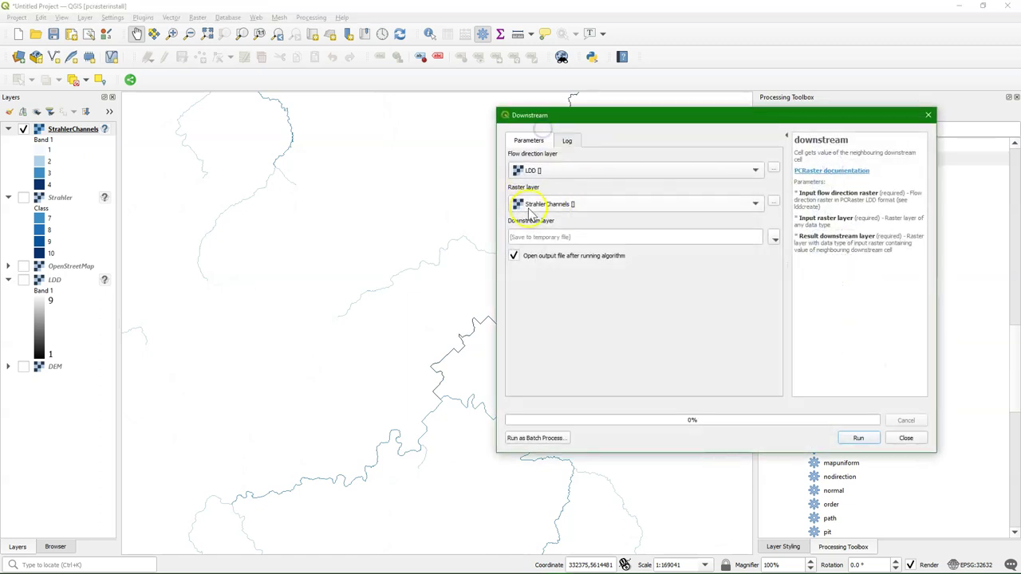
left_click(774, 239)
left_click(797, 262)
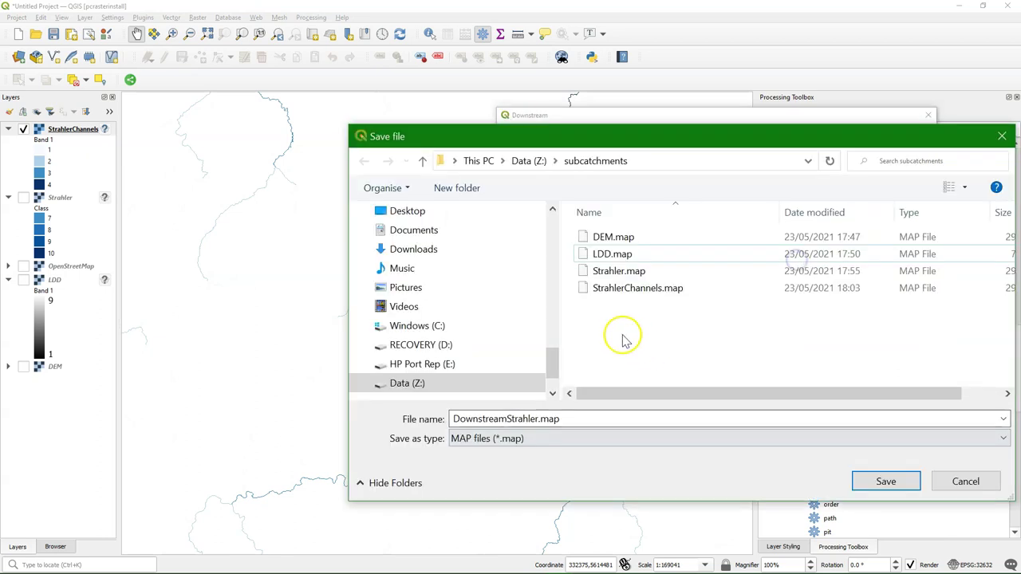
left_click(884, 482)
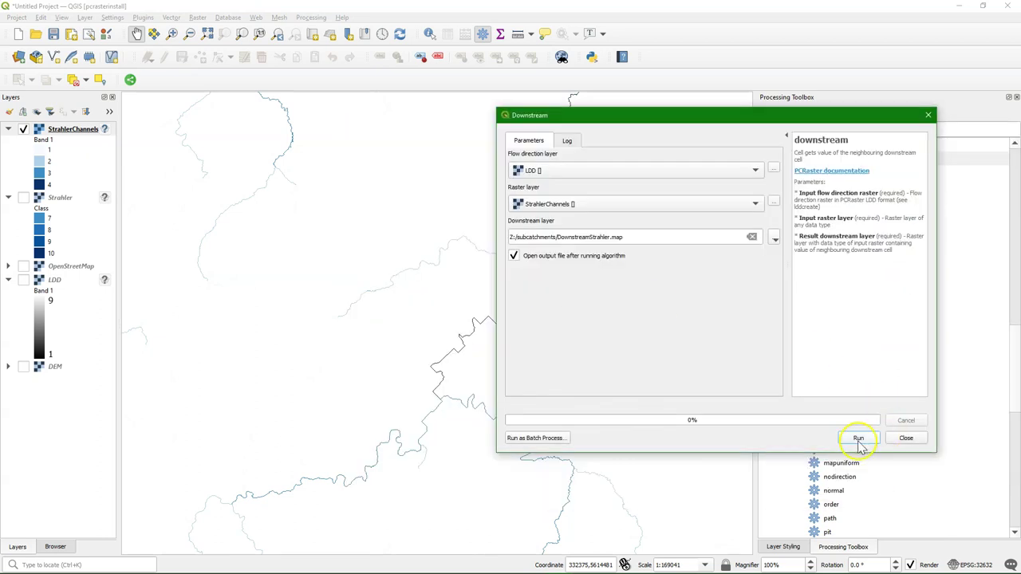
left_click(861, 438)
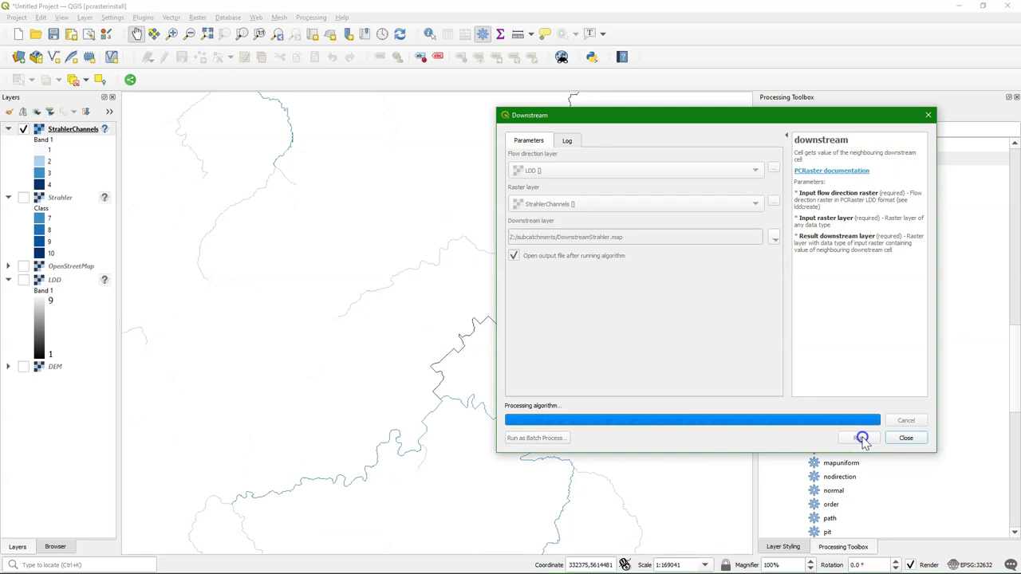
left_click(906, 438)
Render DownstreamStrahler as Paletted/Unique values, classifying 1–4 with the Blues colour ramp
left_click(9, 130)
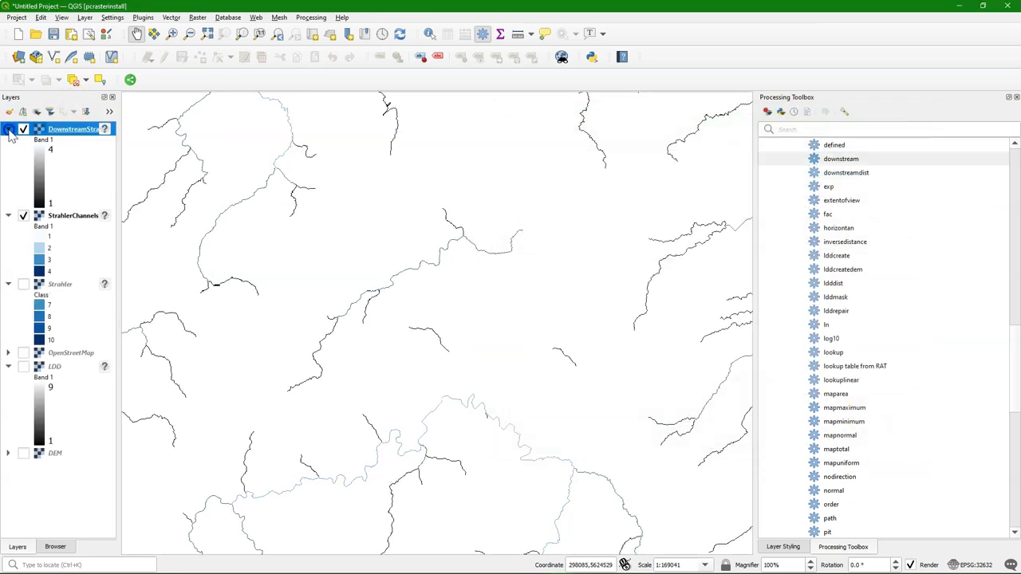
left_click(9, 113)
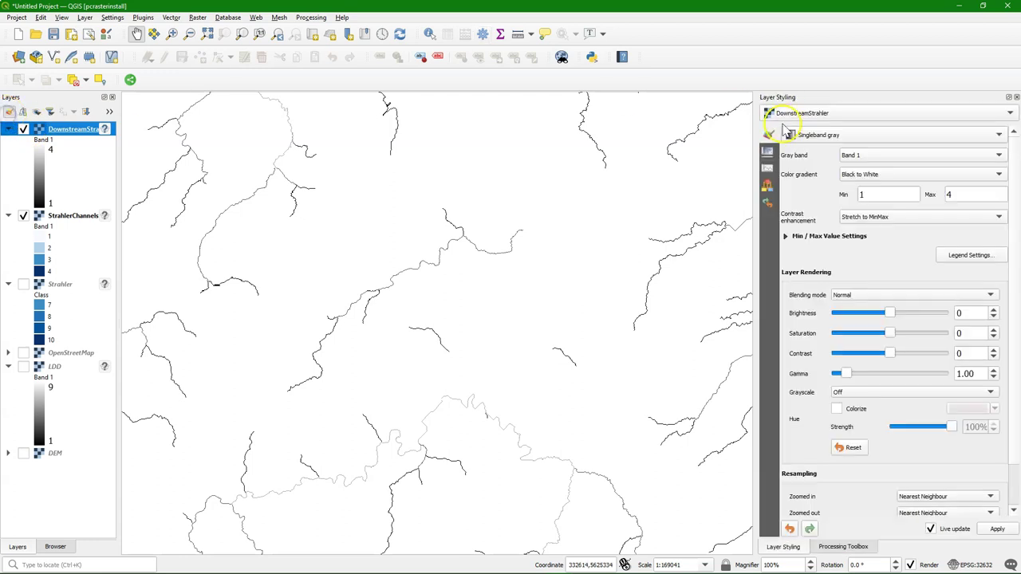
left_click(813, 136)
left_click(833, 119)
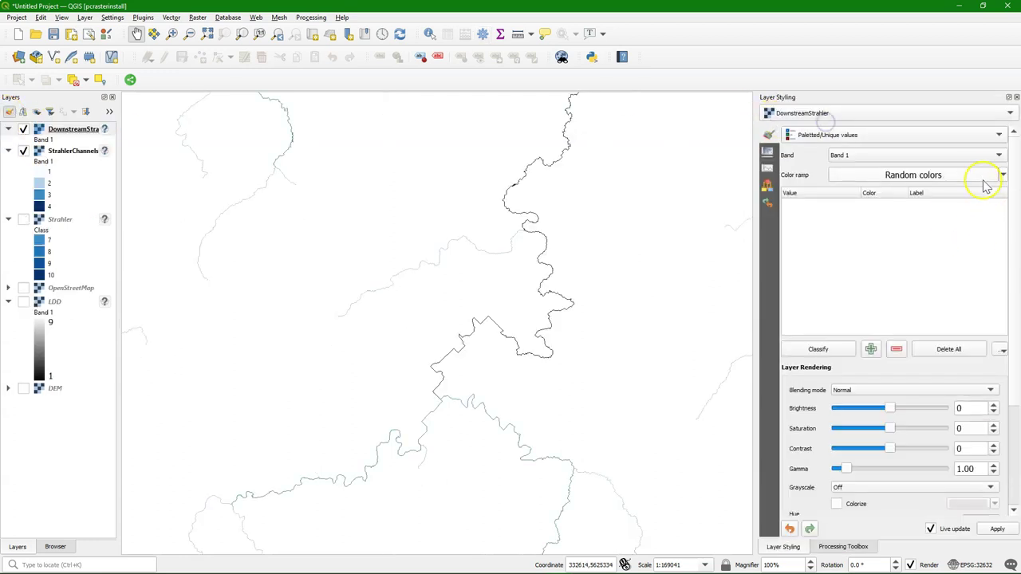
left_click(1003, 175)
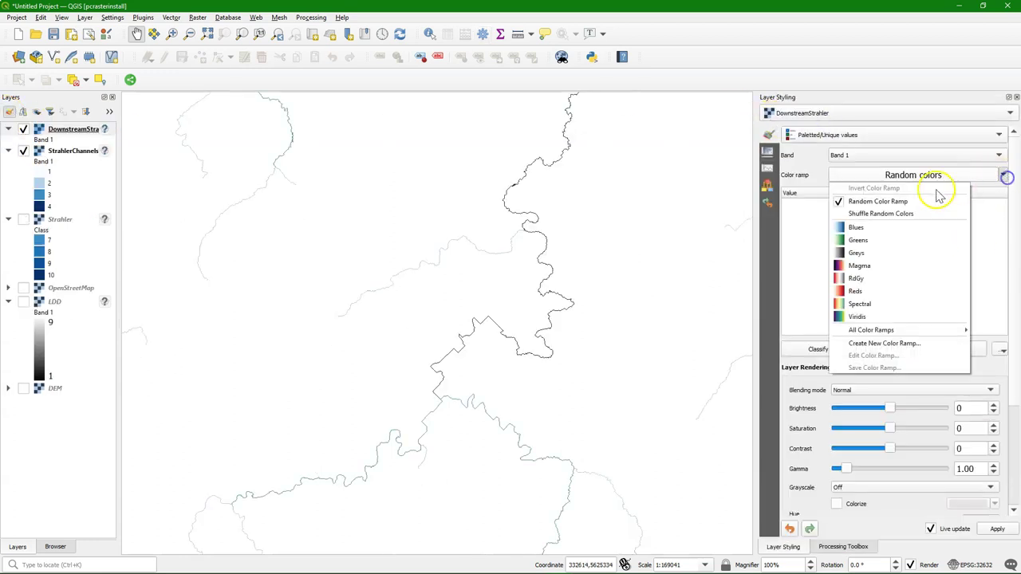
left_click(856, 228)
left_click(817, 348)
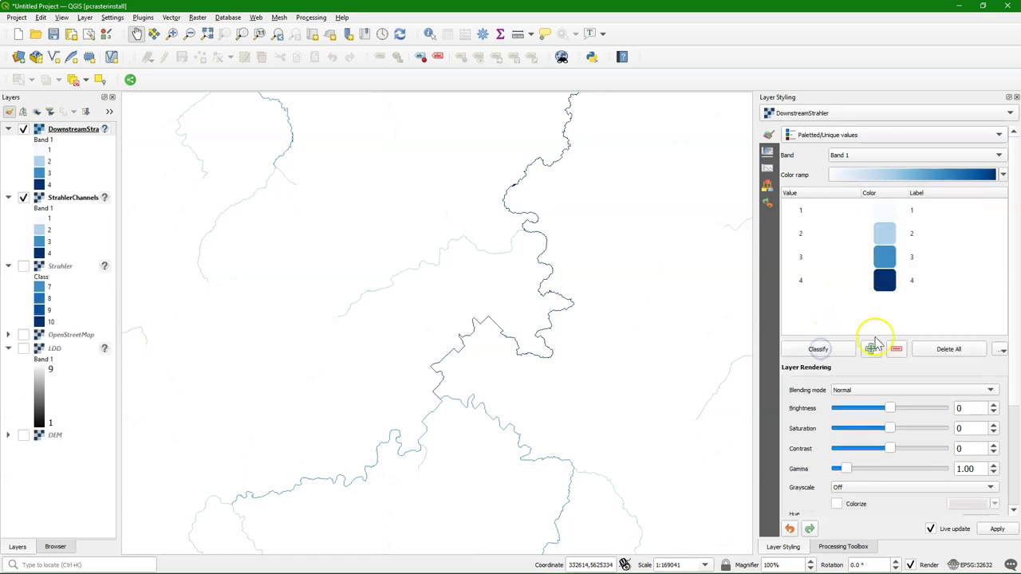
left_click(23, 130)
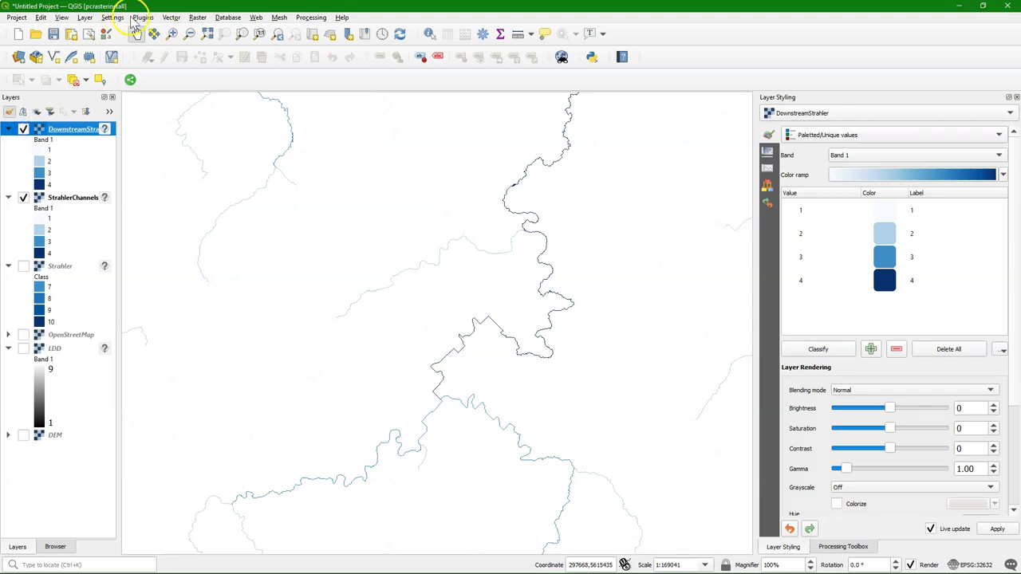
Use the Raster Calculator to compute "StrahlerChannels@1" != "DownstreamStrahler@1" into junctions.tif
left_click(197, 16)
left_click(227, 30)
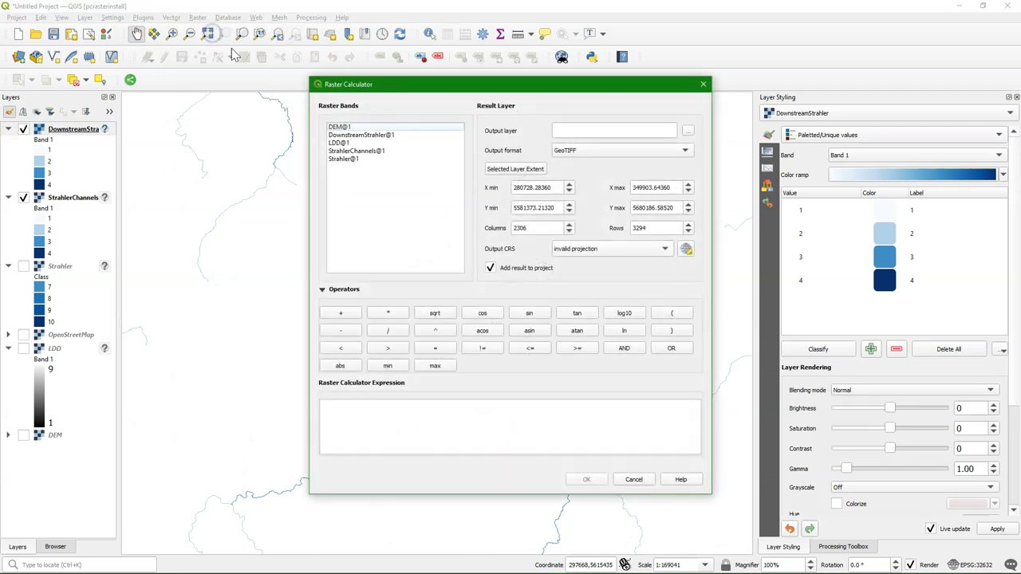
double_click(355, 152)
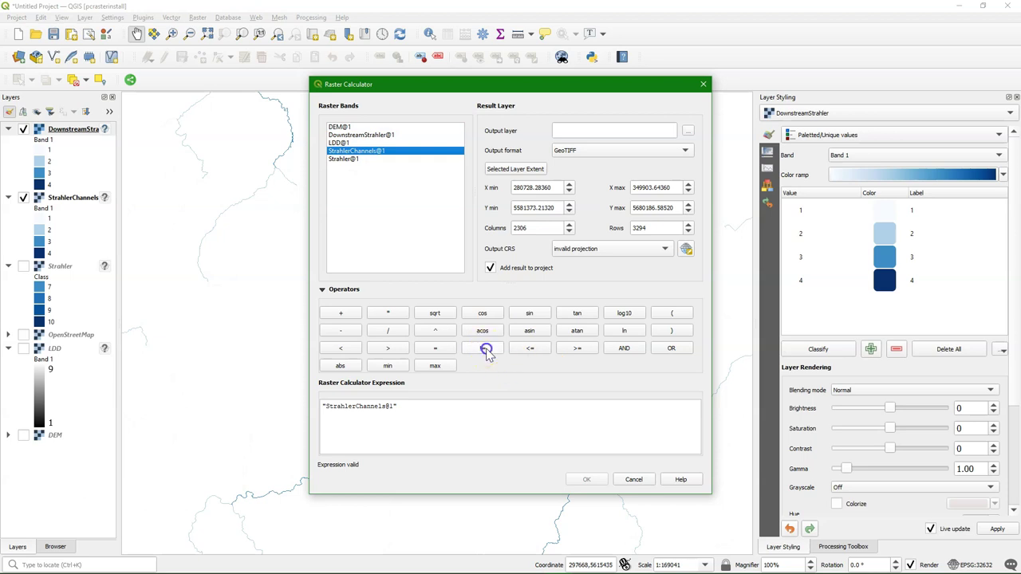
left_click(484, 349)
double_click(362, 135)
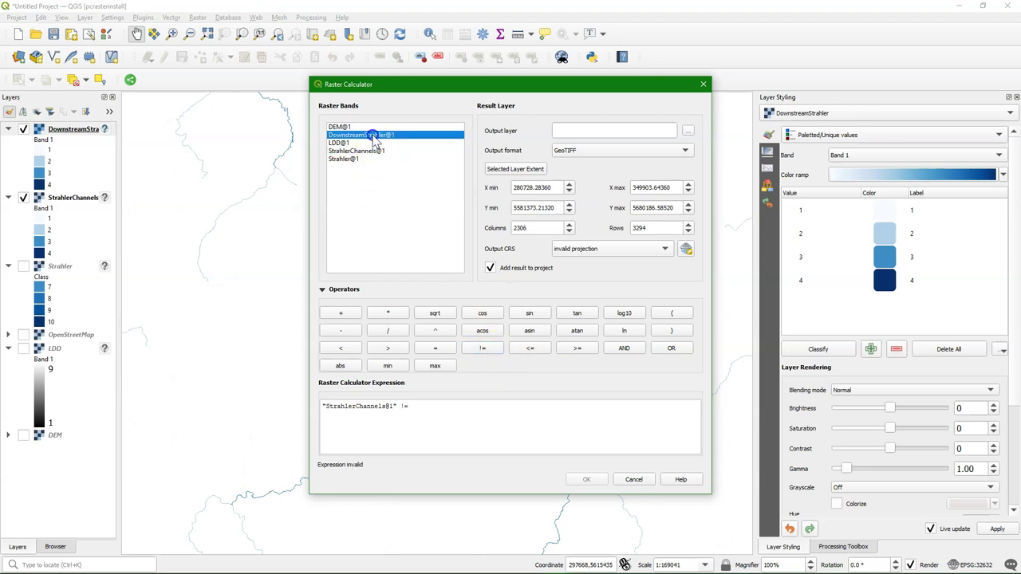
left_click(687, 131)
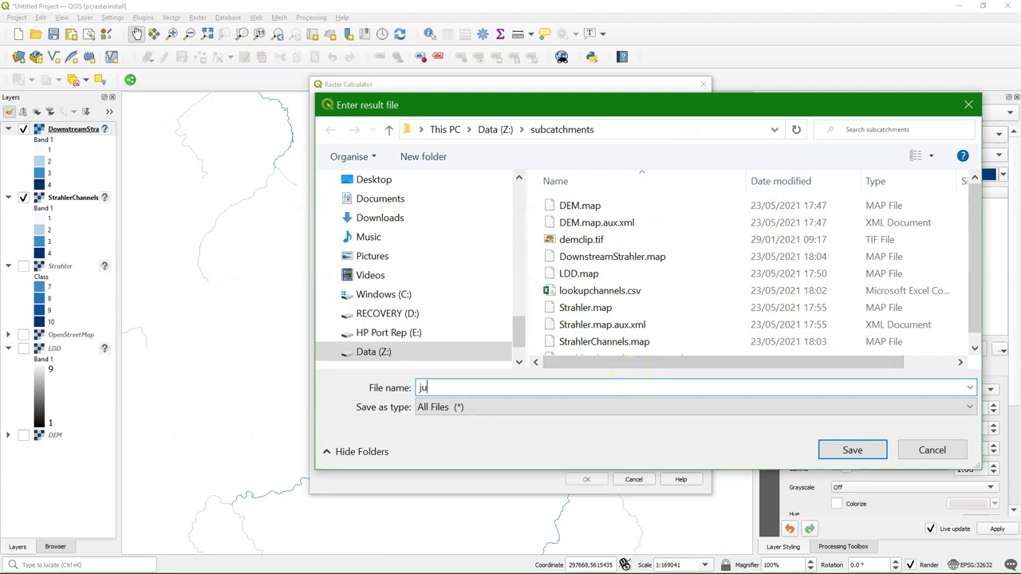
type("junctions.tif")
left_click(858, 453)
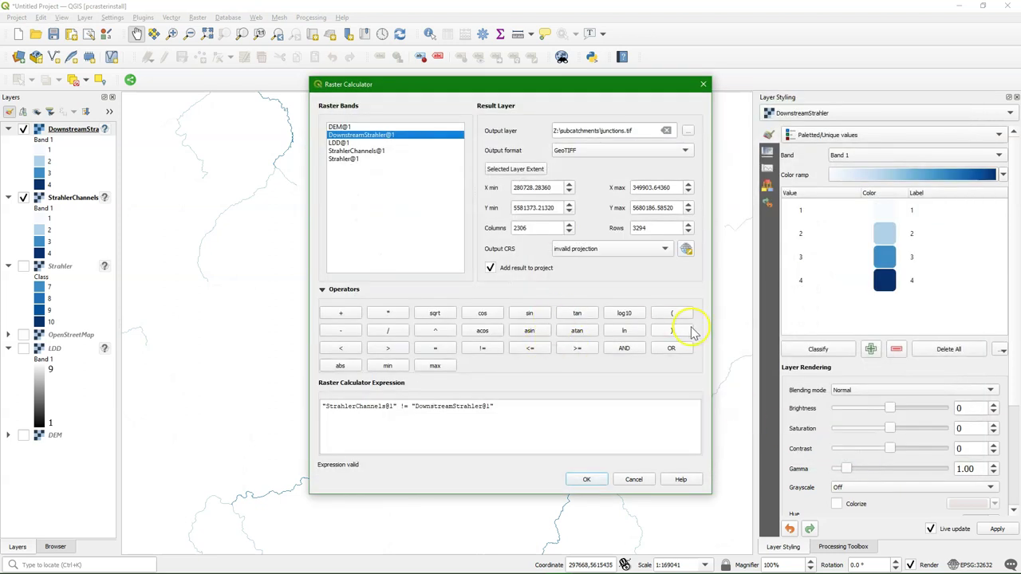
left_click(587, 479)
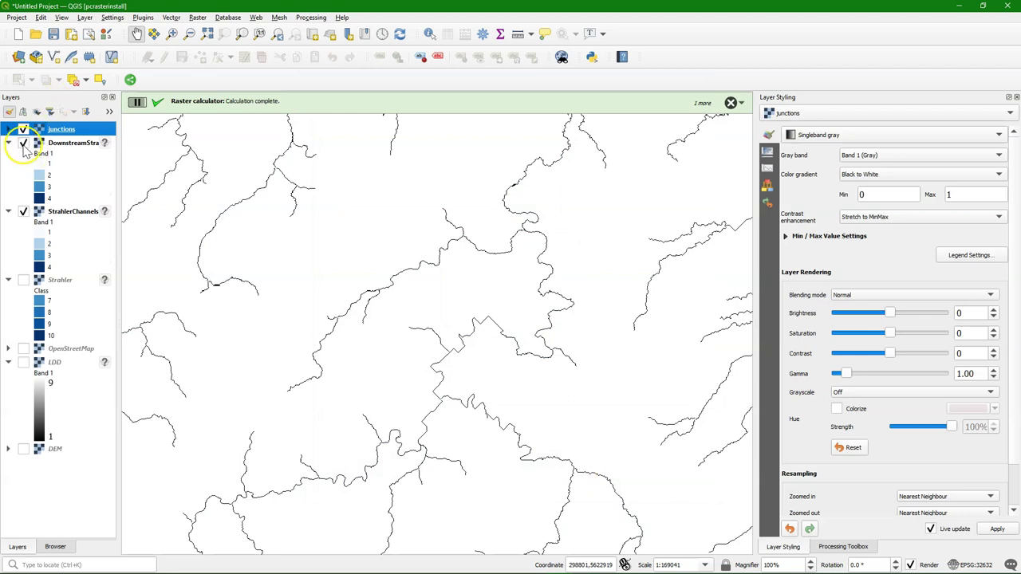
Hide all layers, show only junctions, and dismiss the undefined CRS warning
left_click(37, 111)
left_click(56, 141)
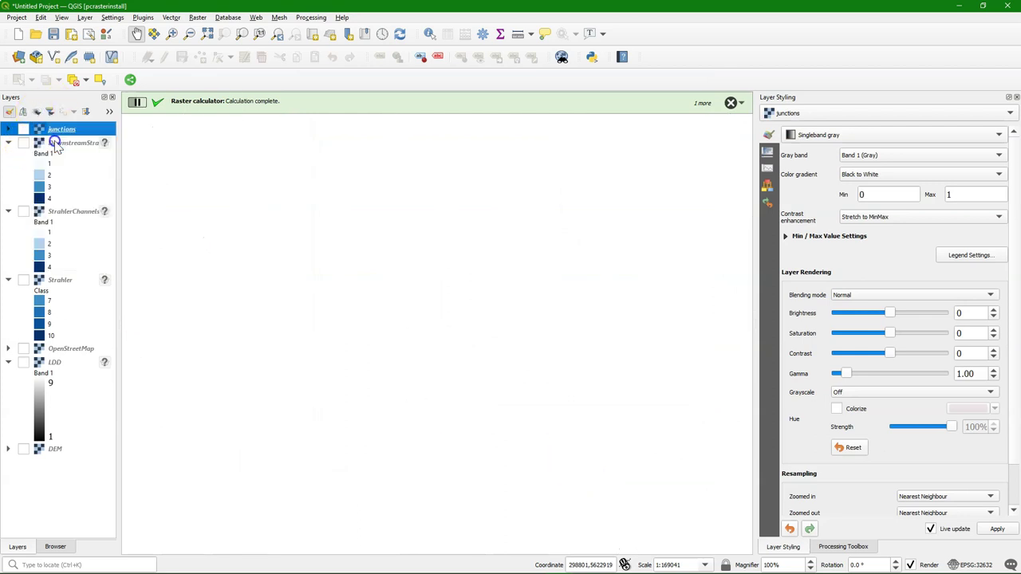
left_click(23, 129)
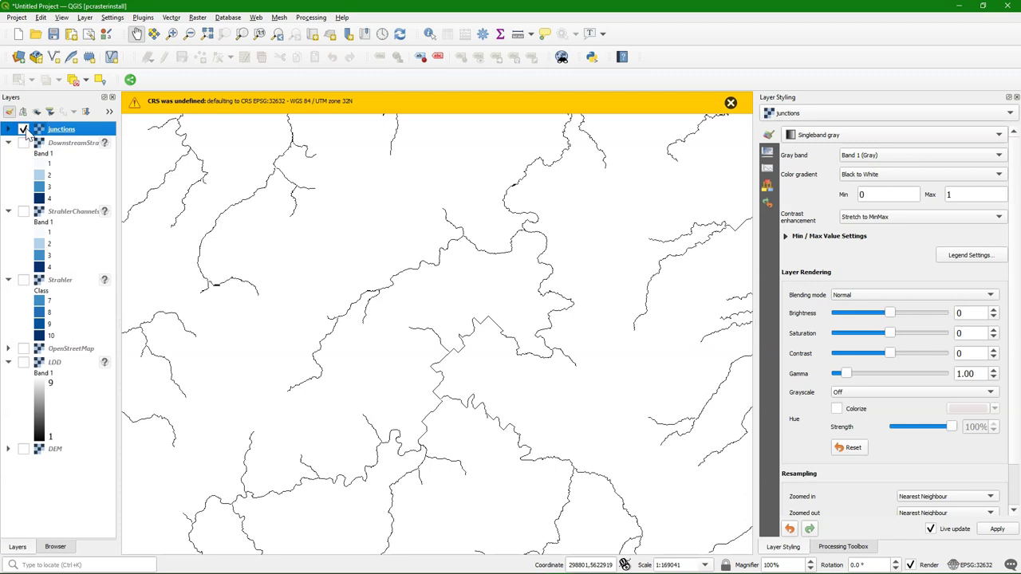
left_click(731, 105)
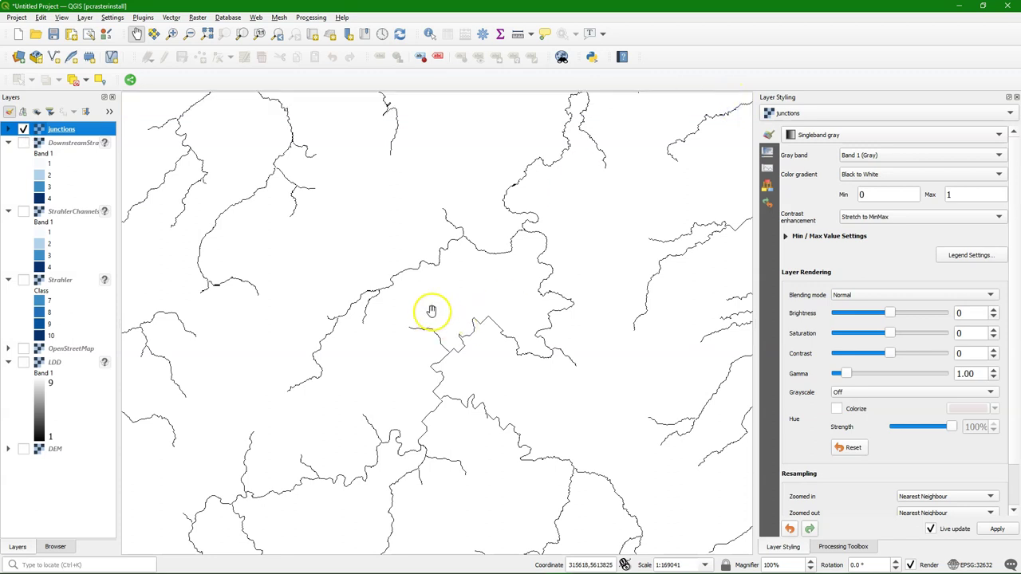
scroll(383, 283, "up", 4)
scroll(377, 281, "down", 1)
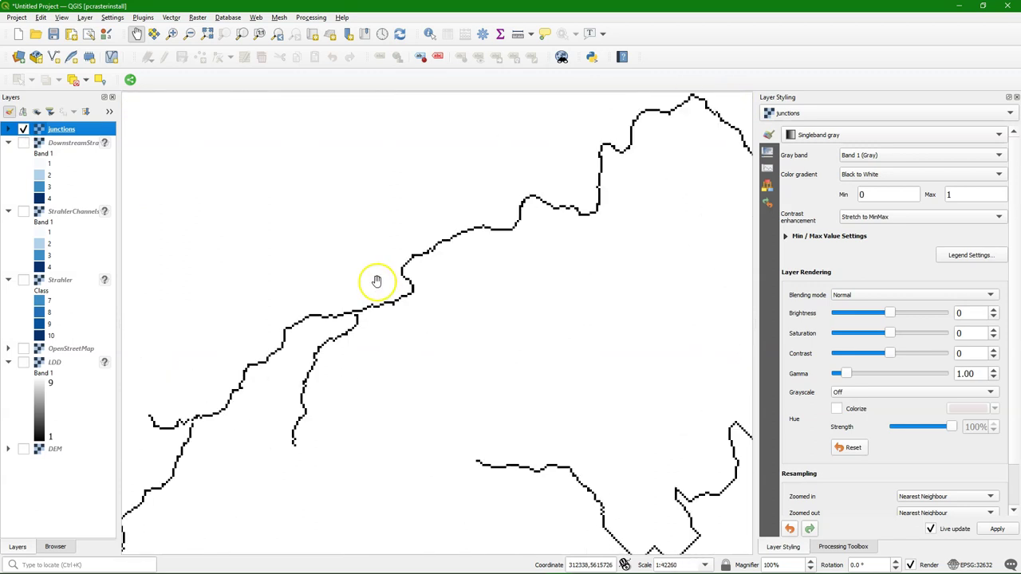
Classify junctions as Paletted/Unique values, 0 cyan and 1 red, and pan to inspect junction cells
left_click(8, 130)
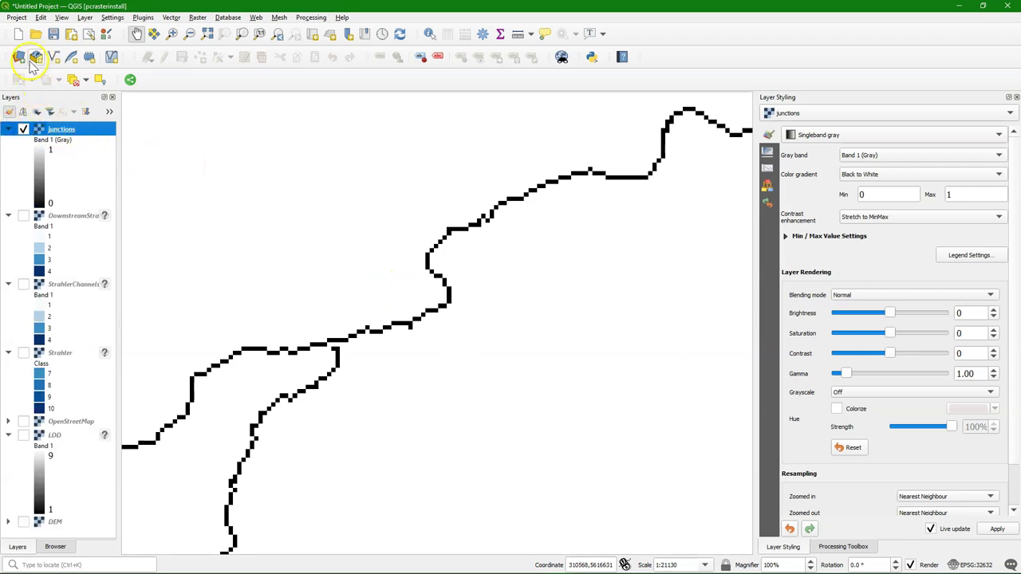
left_click(842, 135)
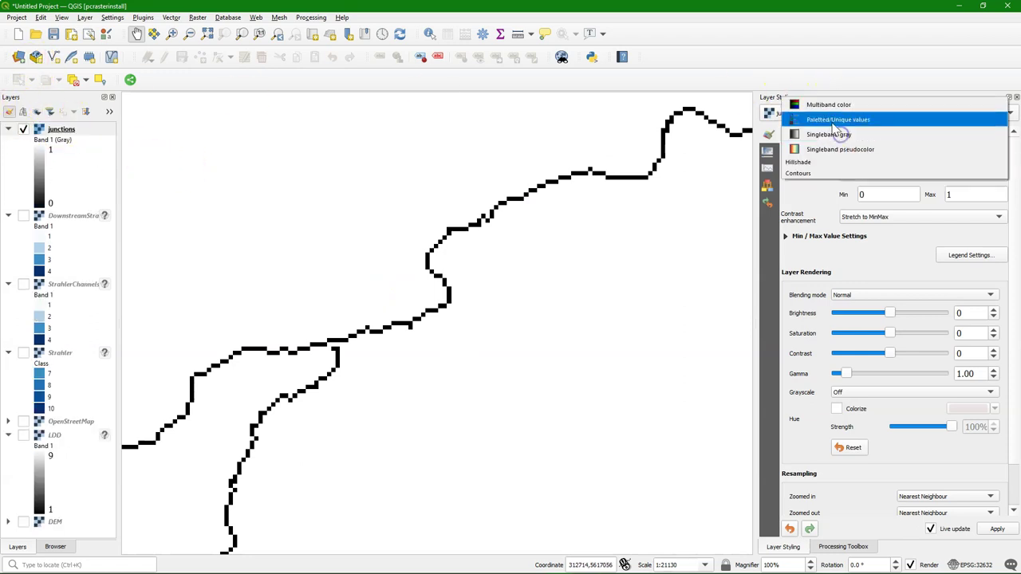
left_click(834, 121)
left_click(817, 348)
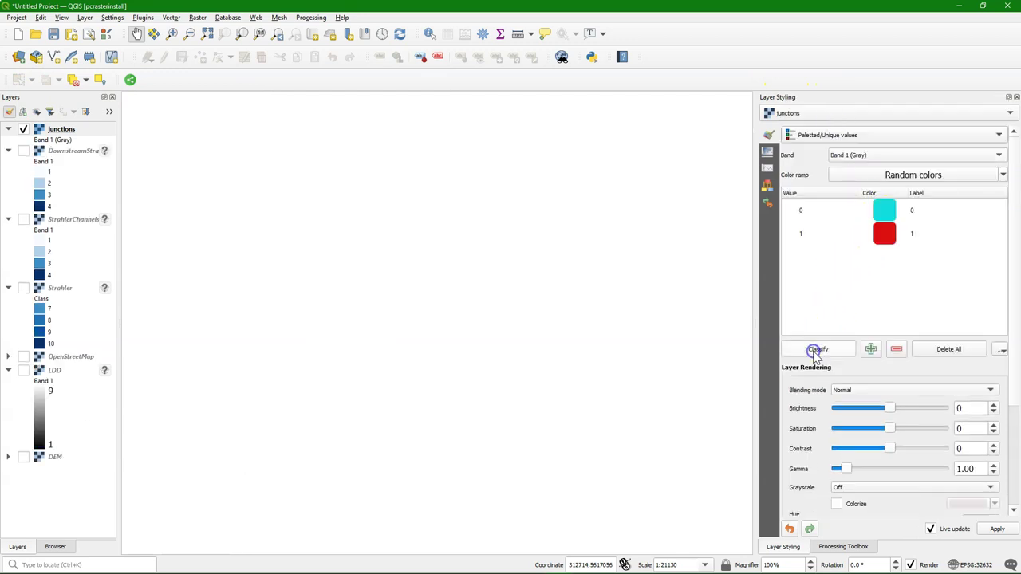
left_click_drag(345, 355, 484, 243)
scroll(457, 230, "up", 3)
scroll(440, 231, "down", 4)
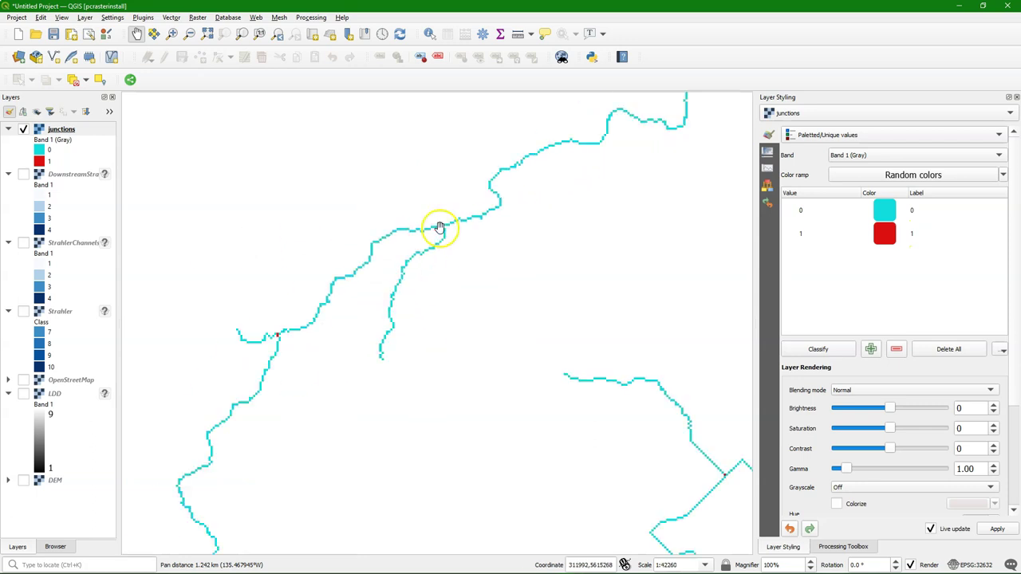
left_click_drag(399, 333, 472, 238)
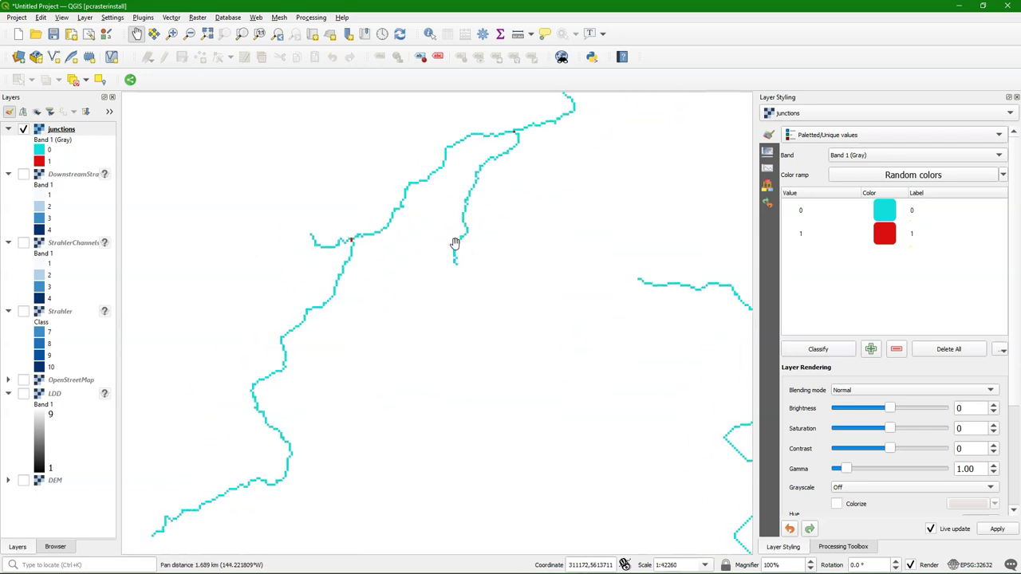
left_click_drag(634, 306, 589, 259)
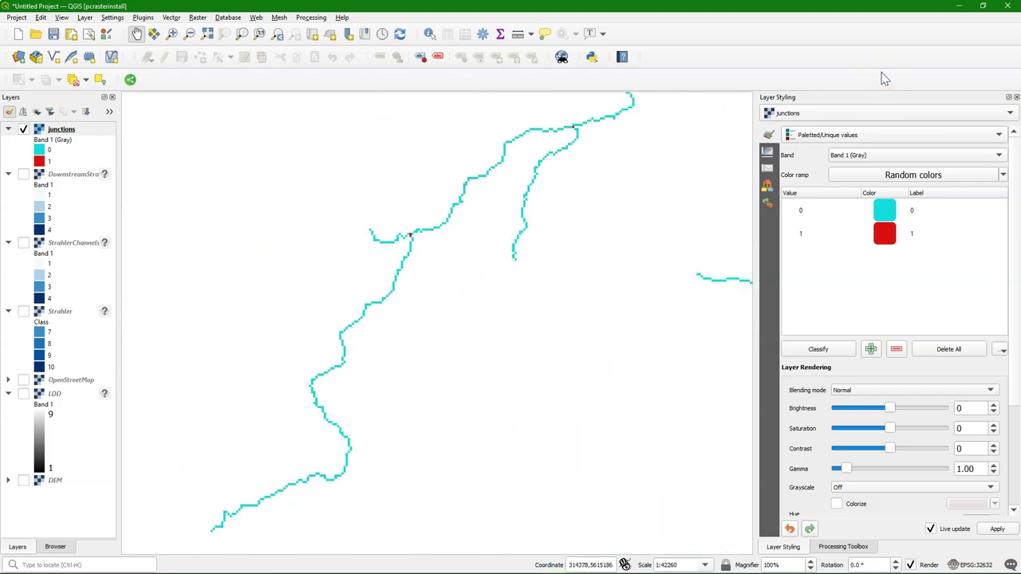
Convert junctions with Convert to PCRaster Format to a Boolean map saved as junctions.map
left_click(837, 547)
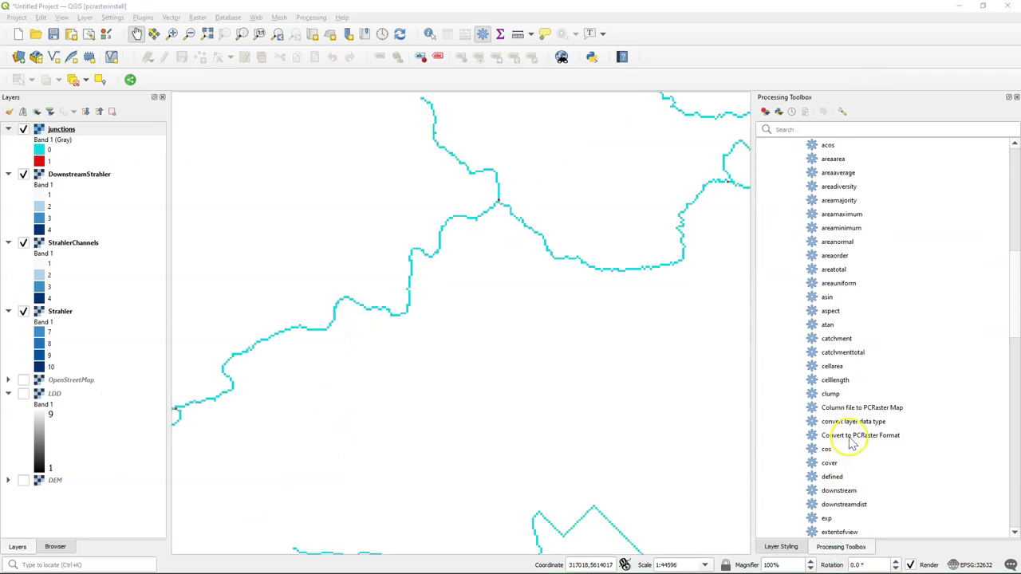
left_click(855, 440)
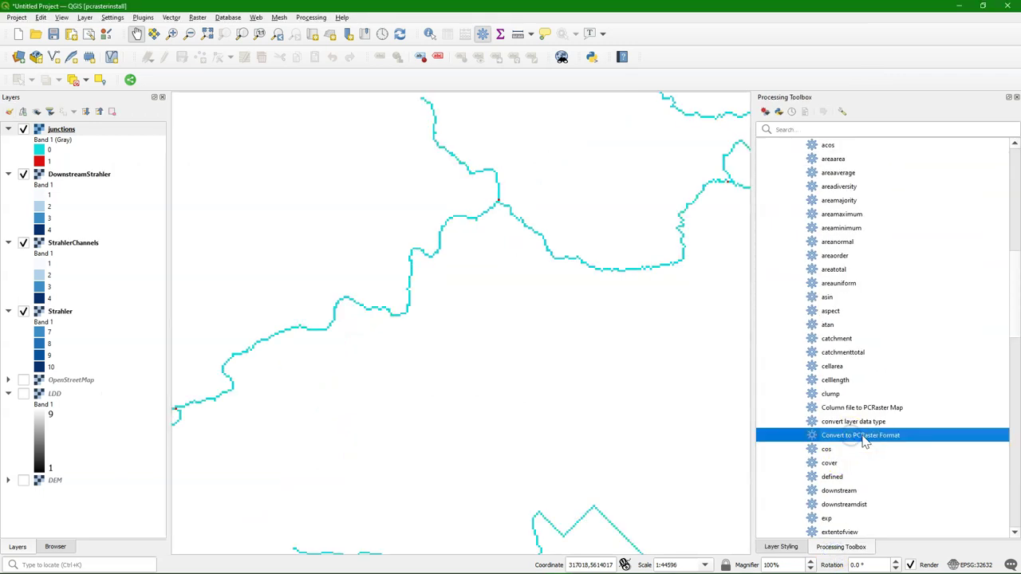
double_click(867, 443)
left_click(557, 202)
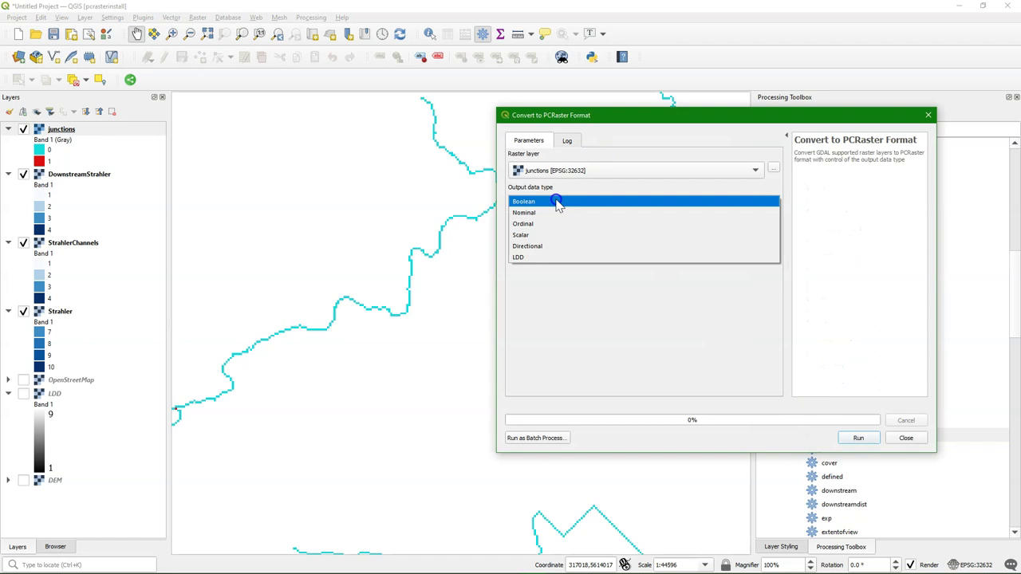
left_click(557, 201)
left_click(772, 235)
left_click(809, 262)
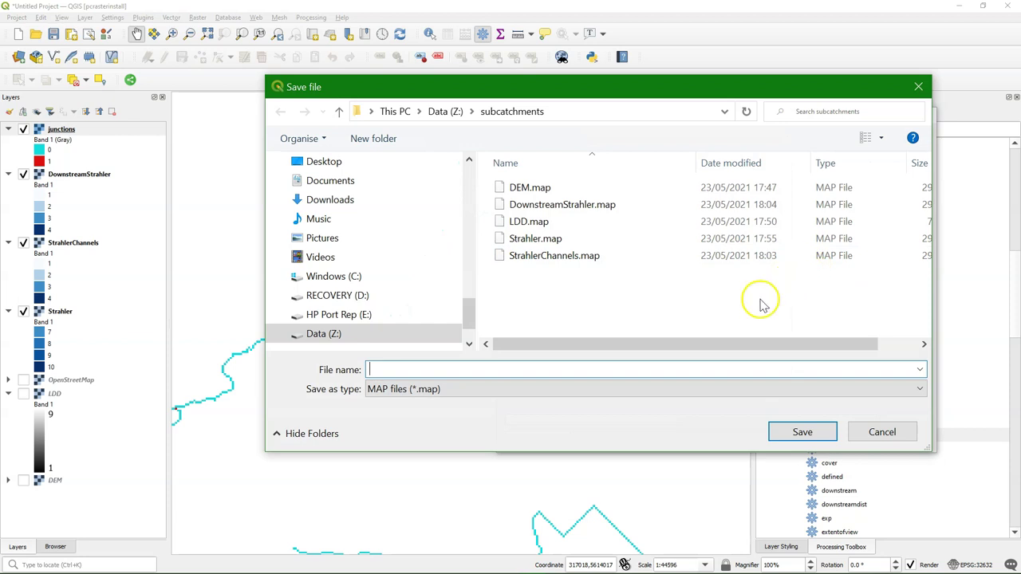
type("junctions")
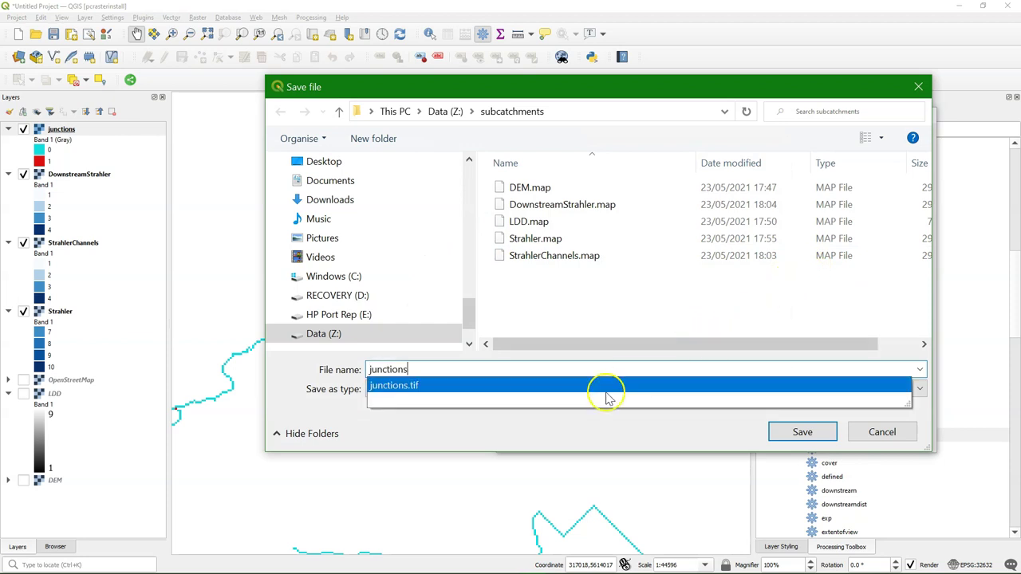
left_click(457, 435)
left_click(822, 432)
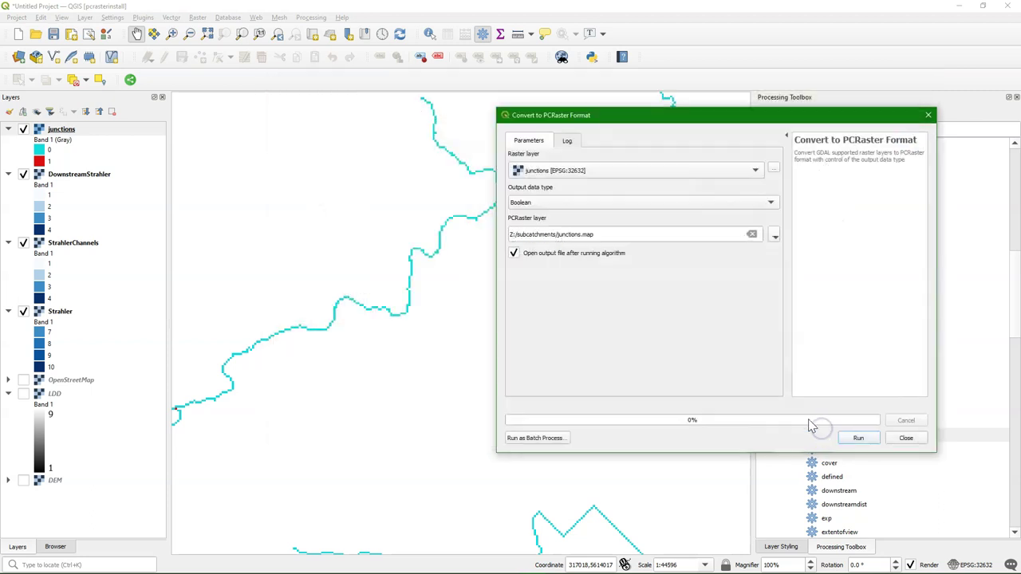
left_click(859, 440)
Run uniqueid on junctions to number each junction cell, saving junctionsID.map
left_click(906, 438)
scroll(877, 439, "down", 20)
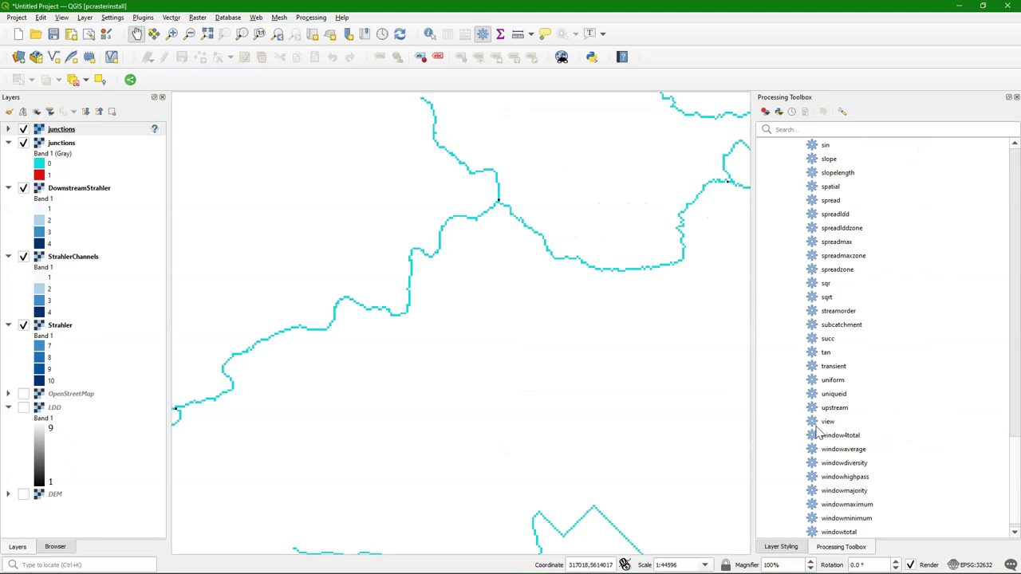
double_click(846, 393)
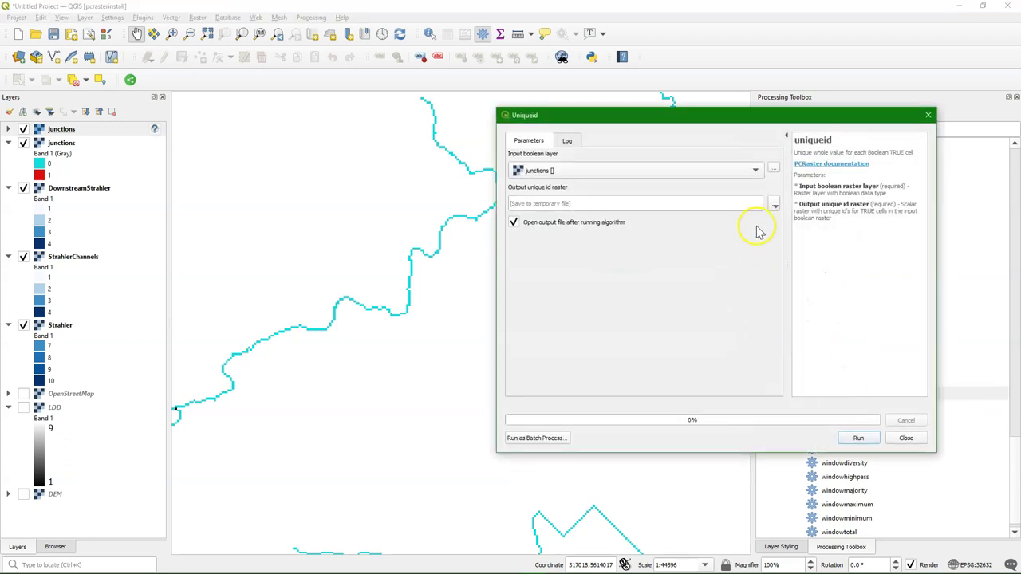
left_click(773, 205)
left_click(807, 229)
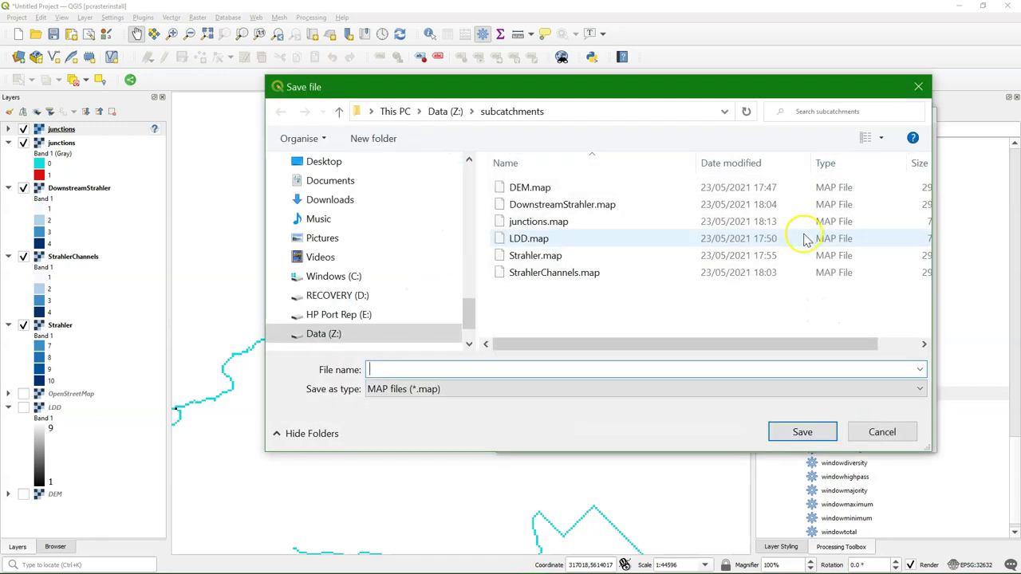
type("junc")
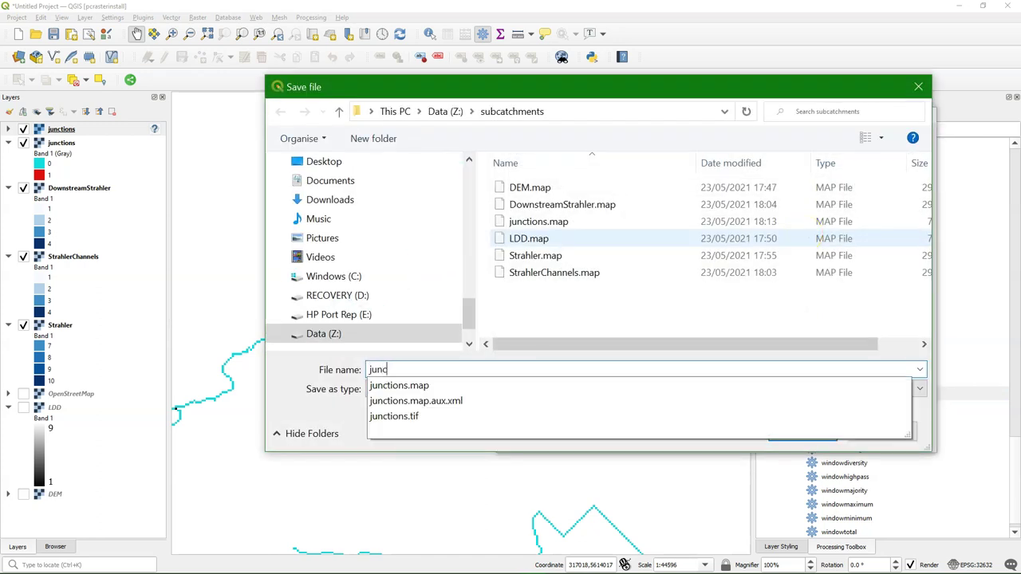
type("tionsID")
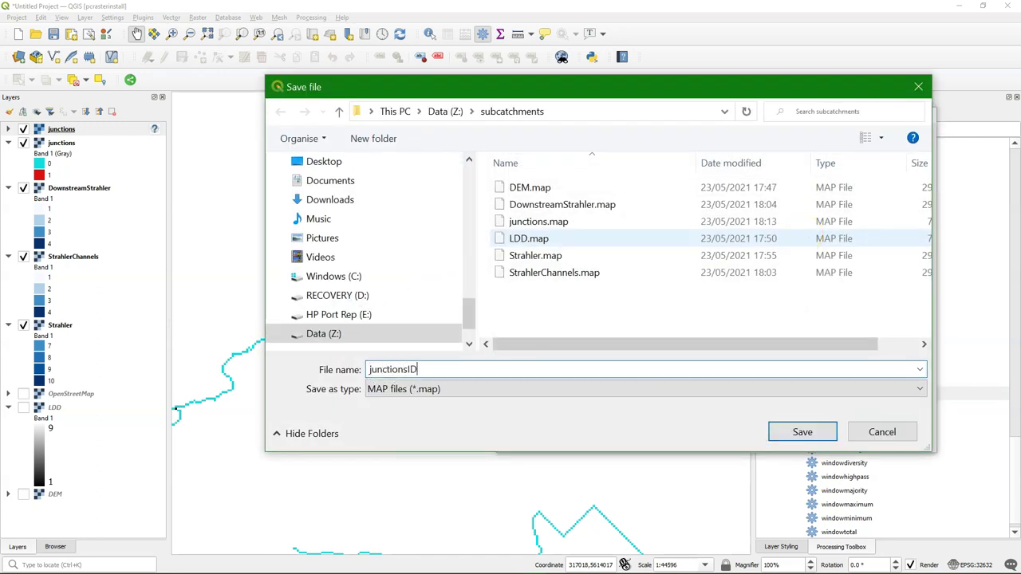
left_click(803, 433)
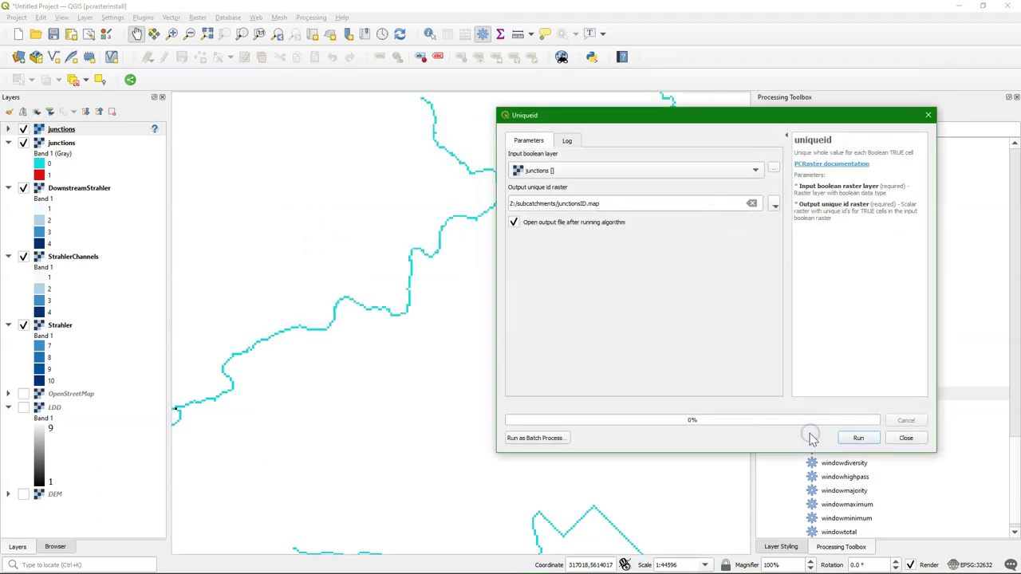
left_click(851, 438)
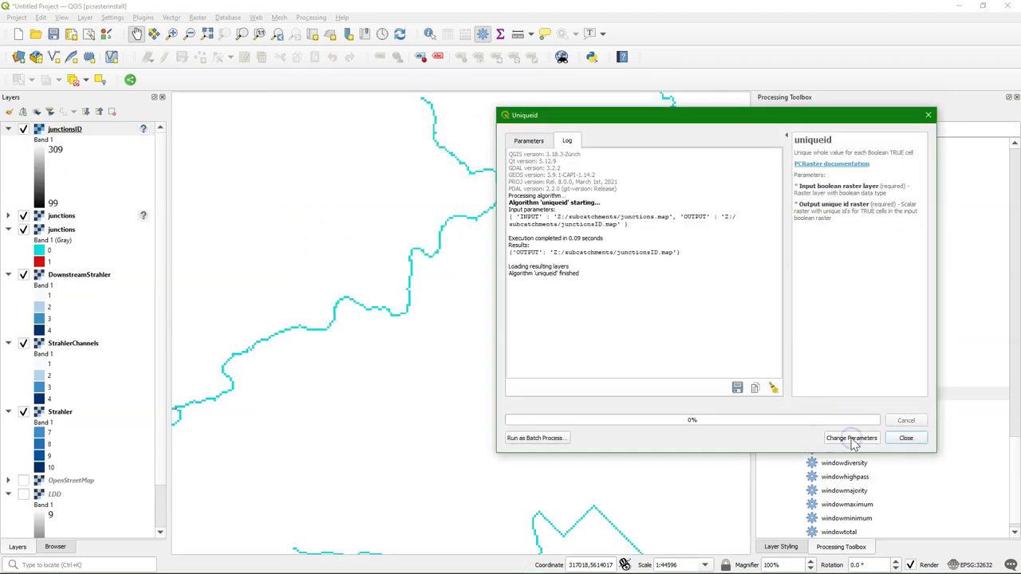
left_click(908, 438)
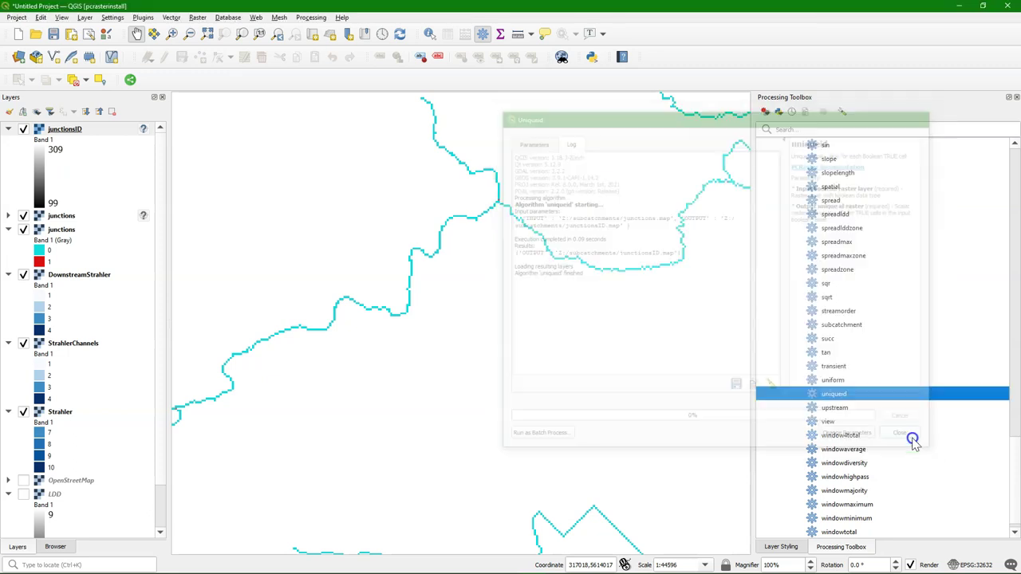
Classify junctionsID as Paletted/Unique values with a random colour per value
left_click(9, 112)
left_click(872, 133)
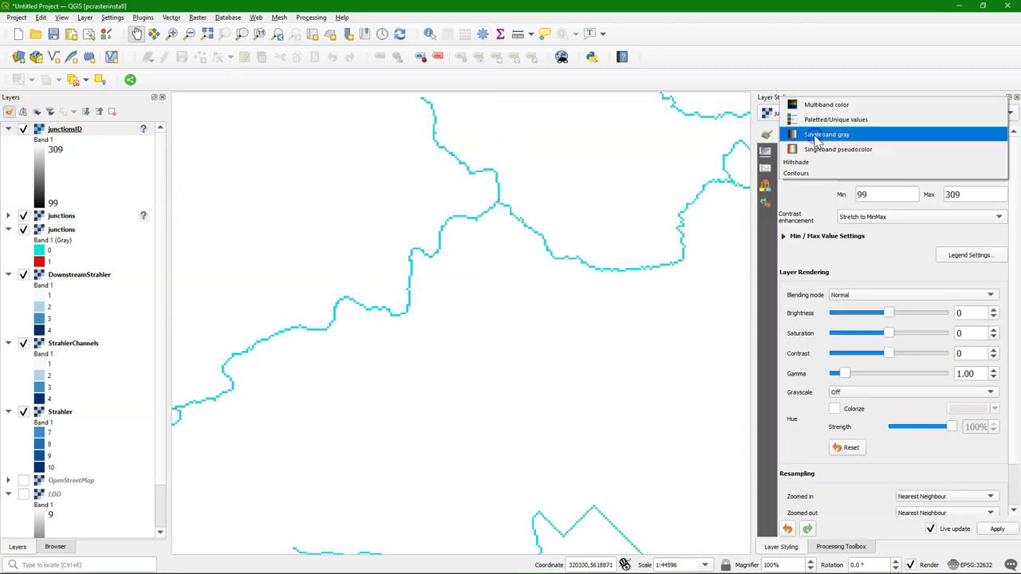
left_click(830, 119)
left_click(817, 349)
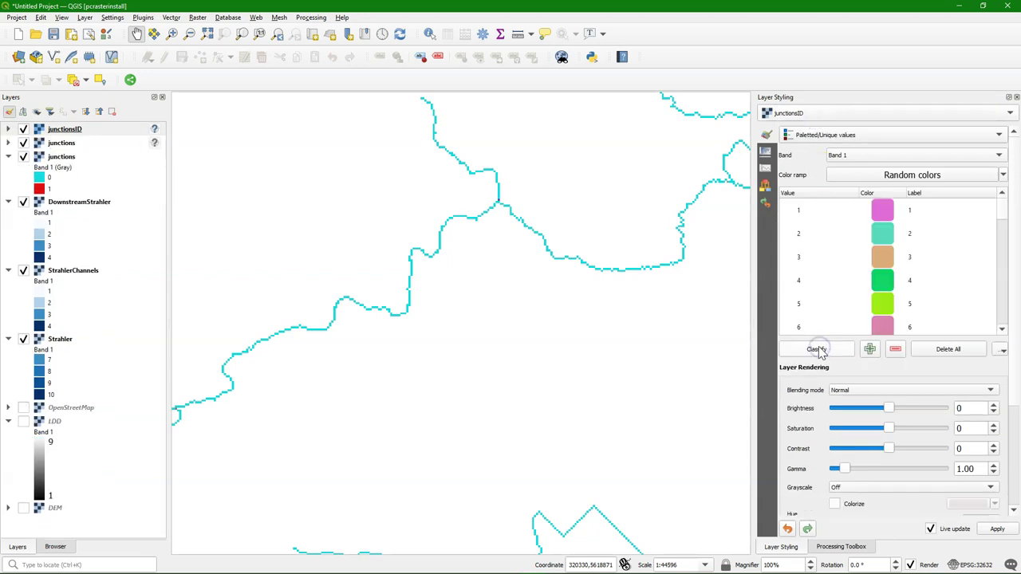
scroll(855, 295, "down", 12)
left_click_drag(1002, 226, 997, 189)
scroll(501, 279, "down", 2)
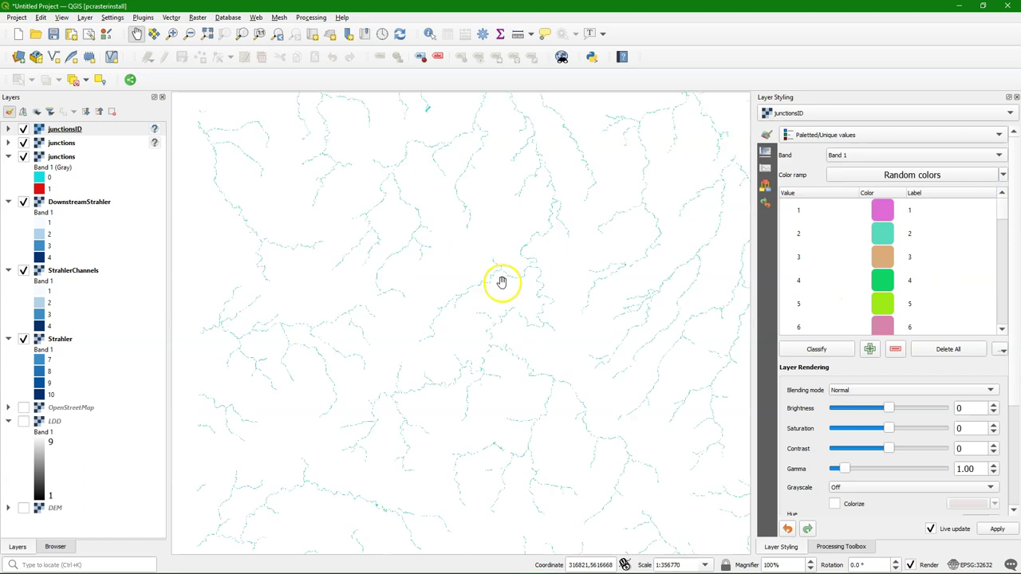
scroll(507, 295, "up", 1)
scroll(507, 295, "down", 1)
scroll(484, 396, "up", 2)
scroll(428, 218, "up", 1)
scroll(429, 219, "down", 2)
Reopen the uniqueid tool from the Processing Toolbox and close it without running
left_click(841, 546)
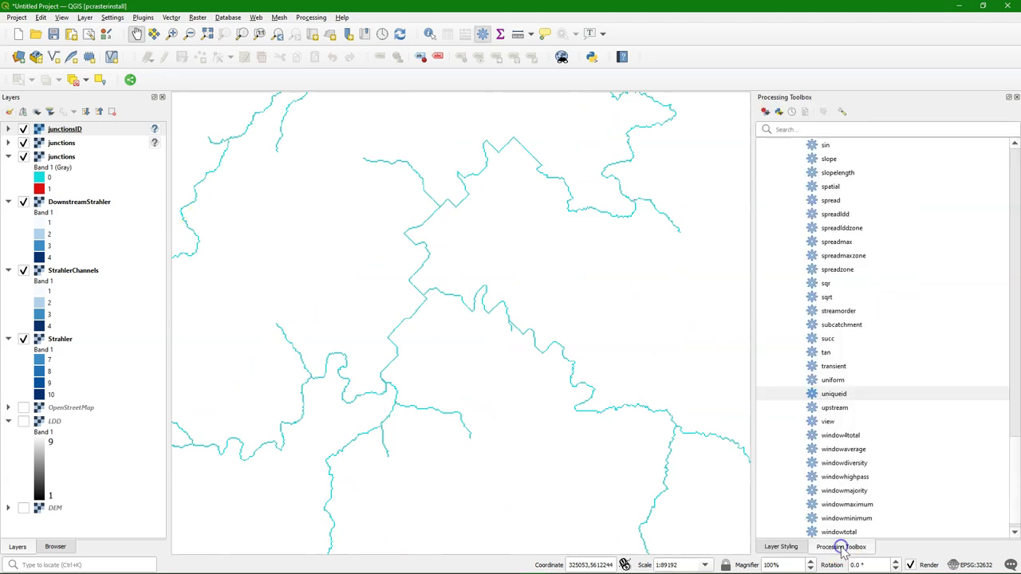
scroll(841, 398, "up", 2)
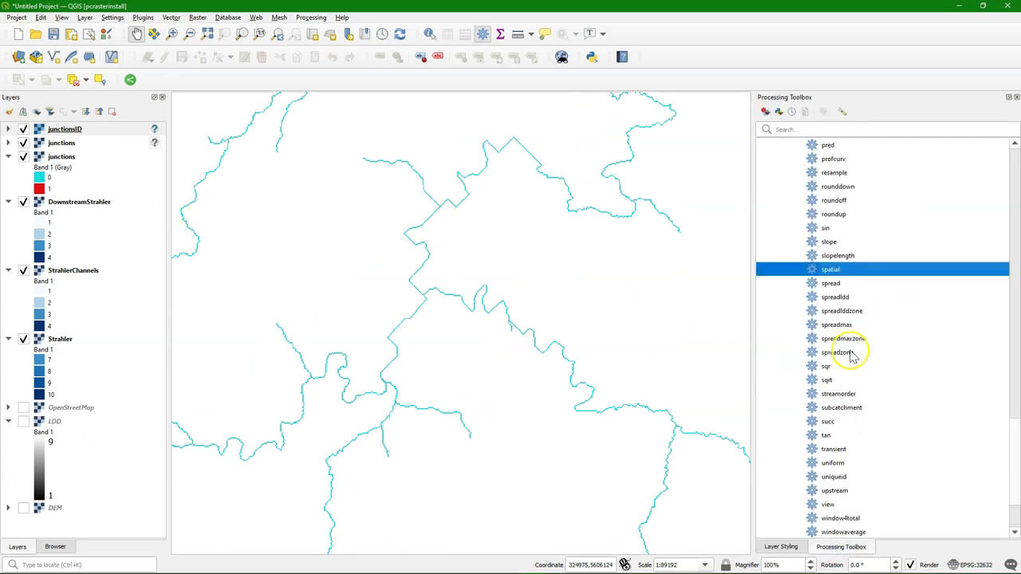
double_click(833, 476)
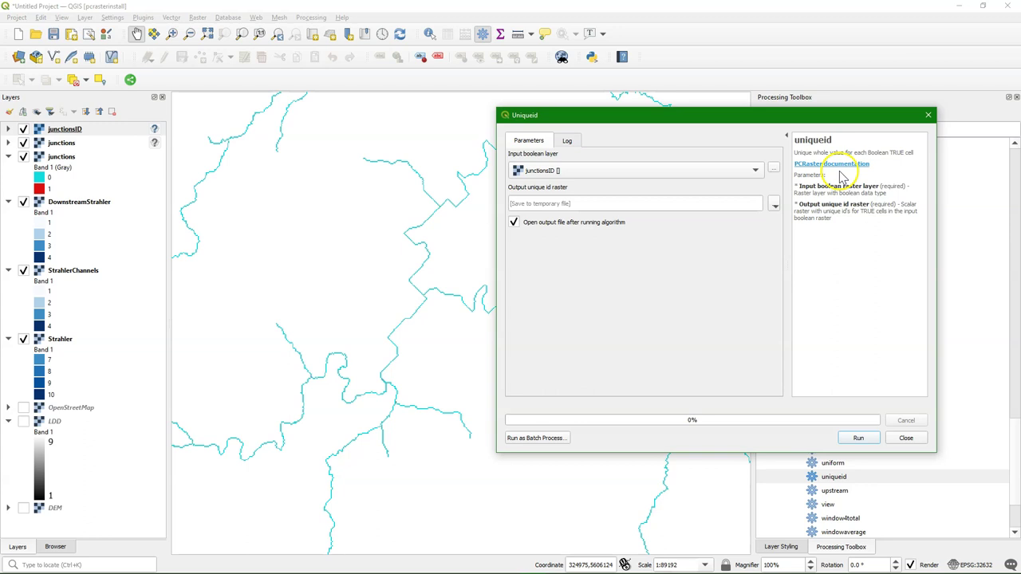
left_click(906, 438)
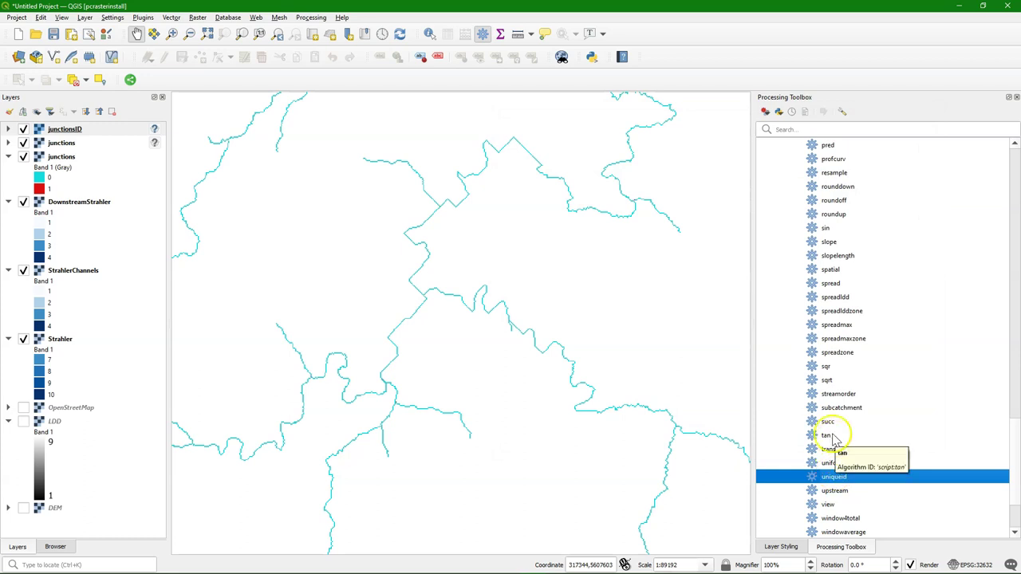
Convert junctionsID to the Nominal data type, saved as junctionsIDNominal.map
scroll(833, 437, "up", 15)
left_click(869, 217)
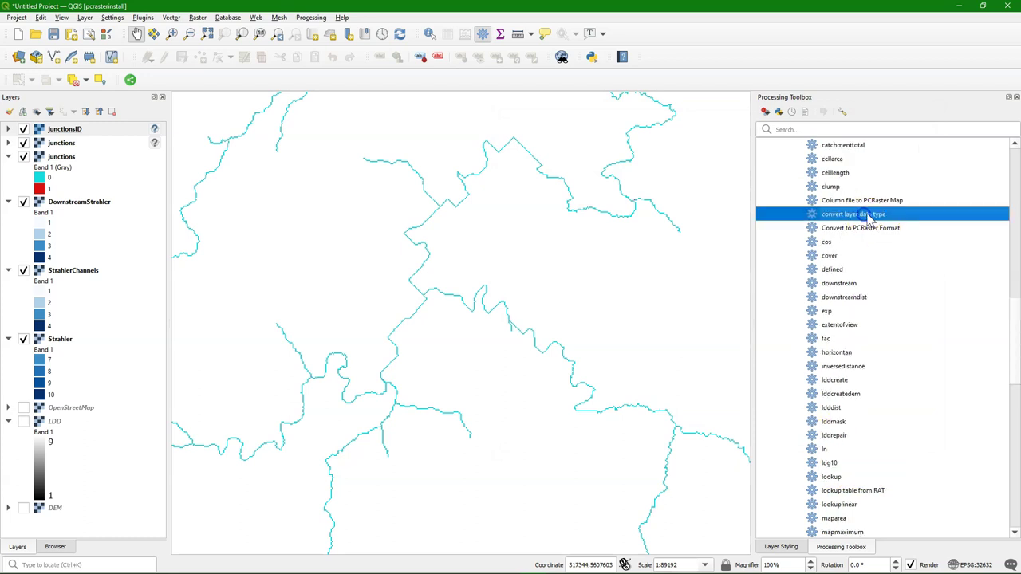
double_click(839, 217)
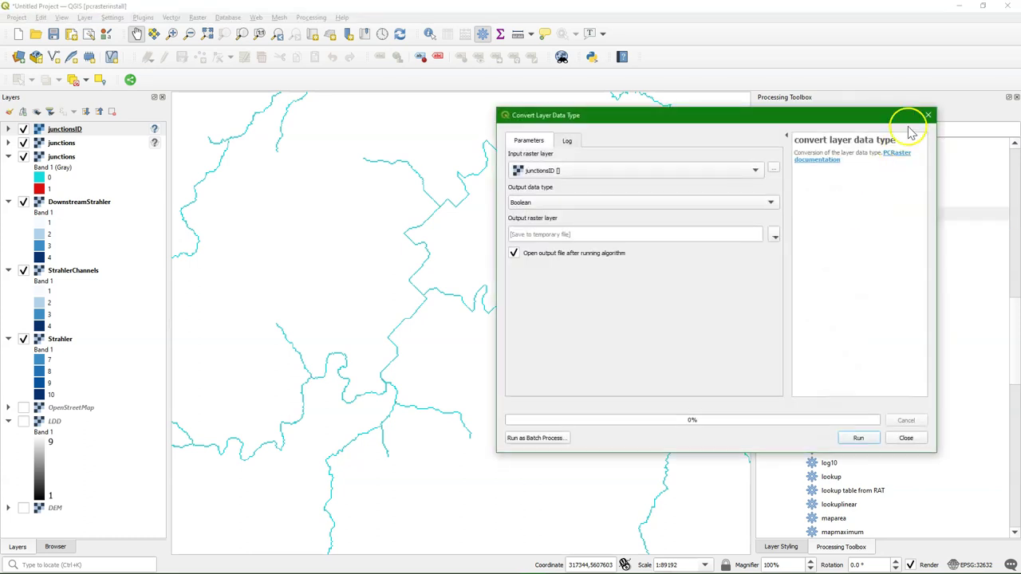
left_click(751, 206)
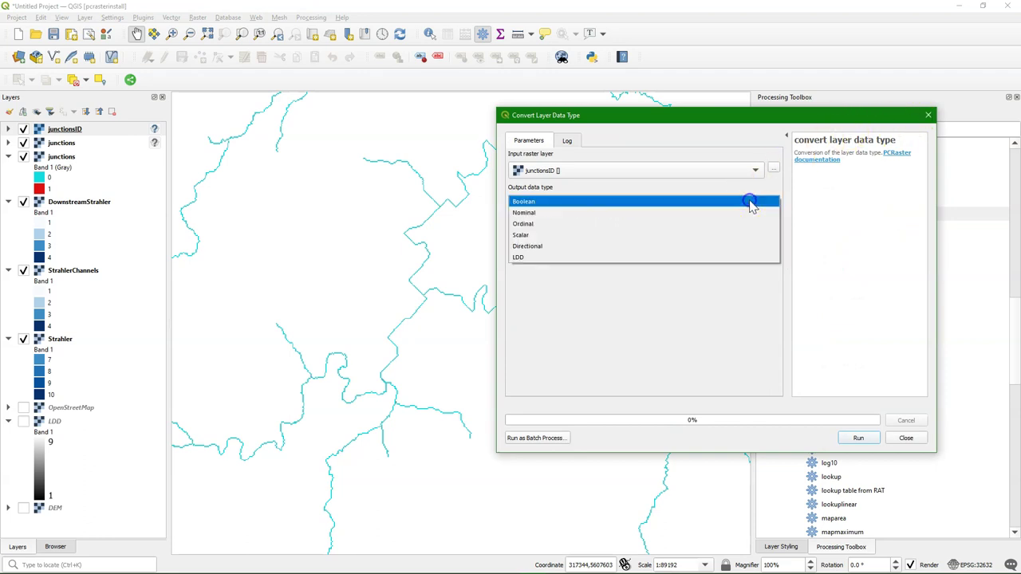
left_click(526, 213)
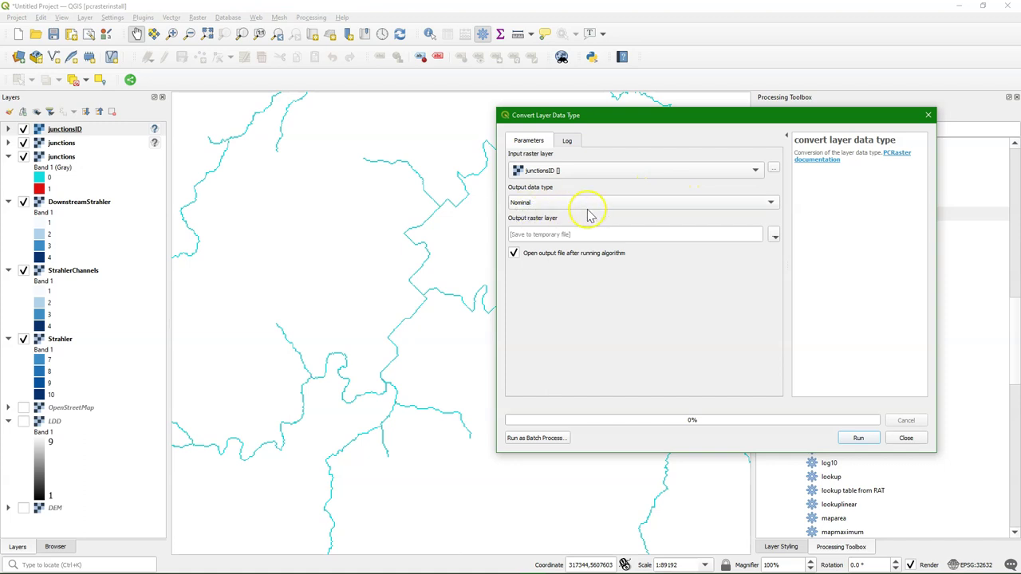
left_click(775, 236)
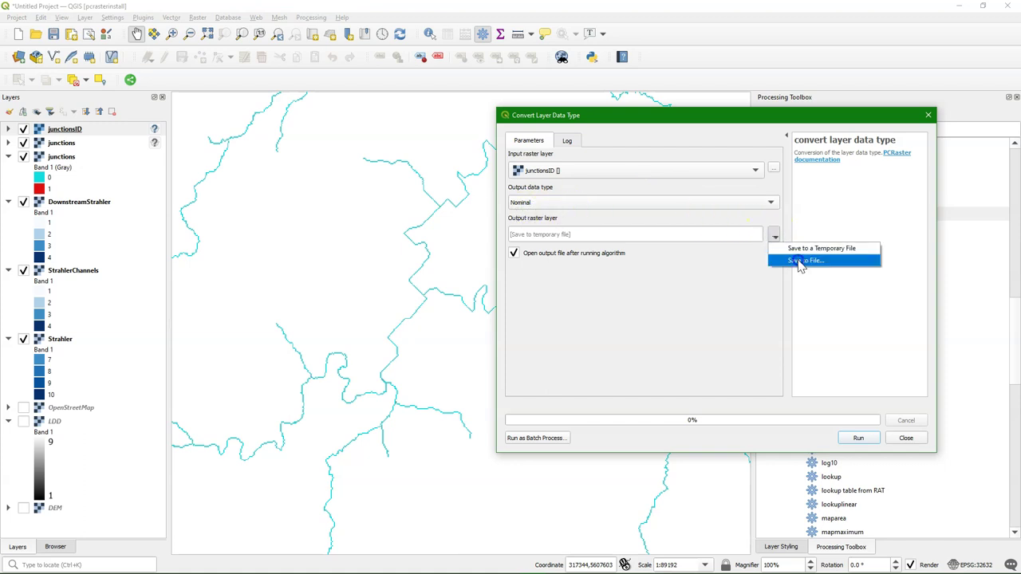
left_click(801, 261)
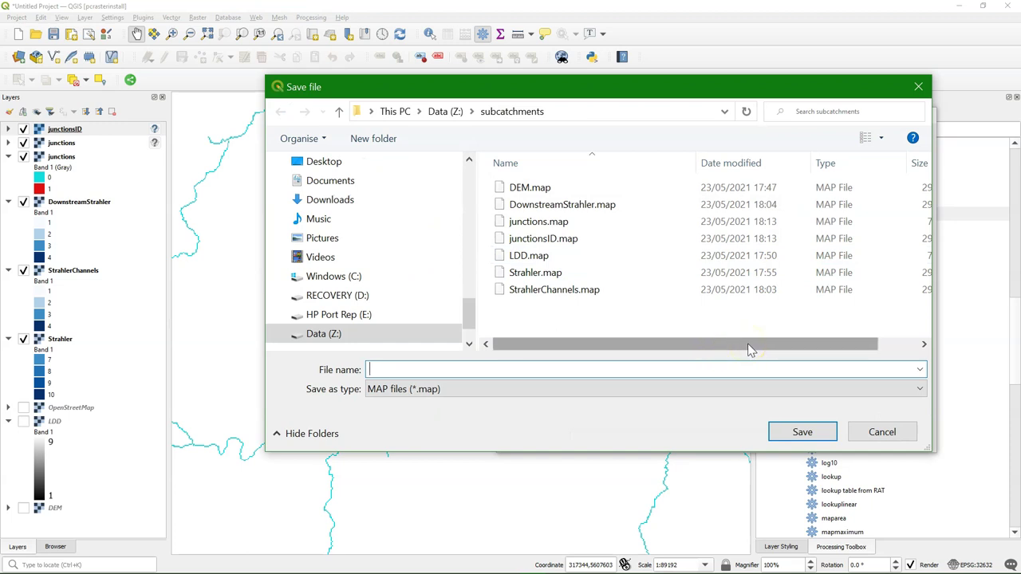
type("juncti")
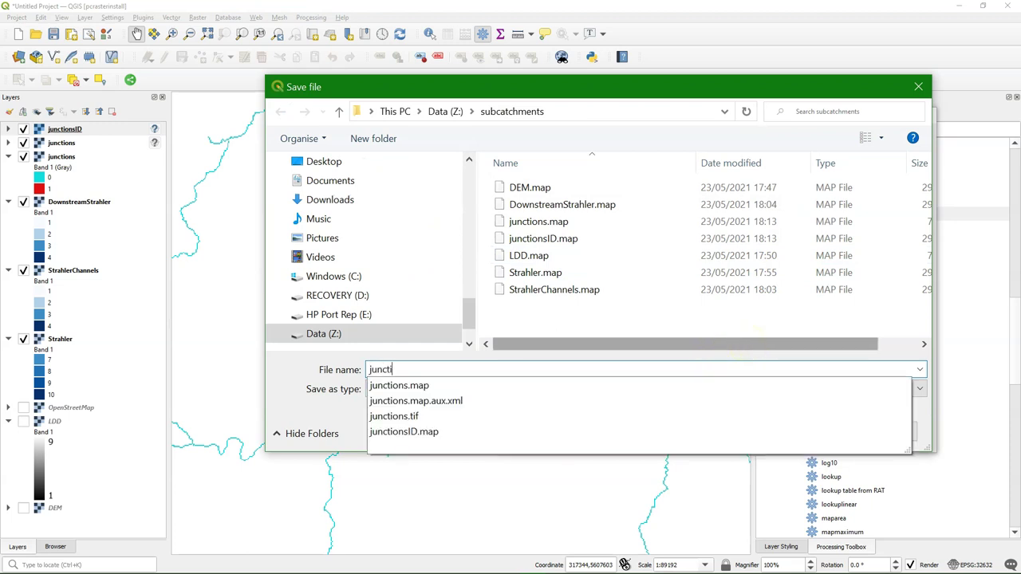
type("onsID")
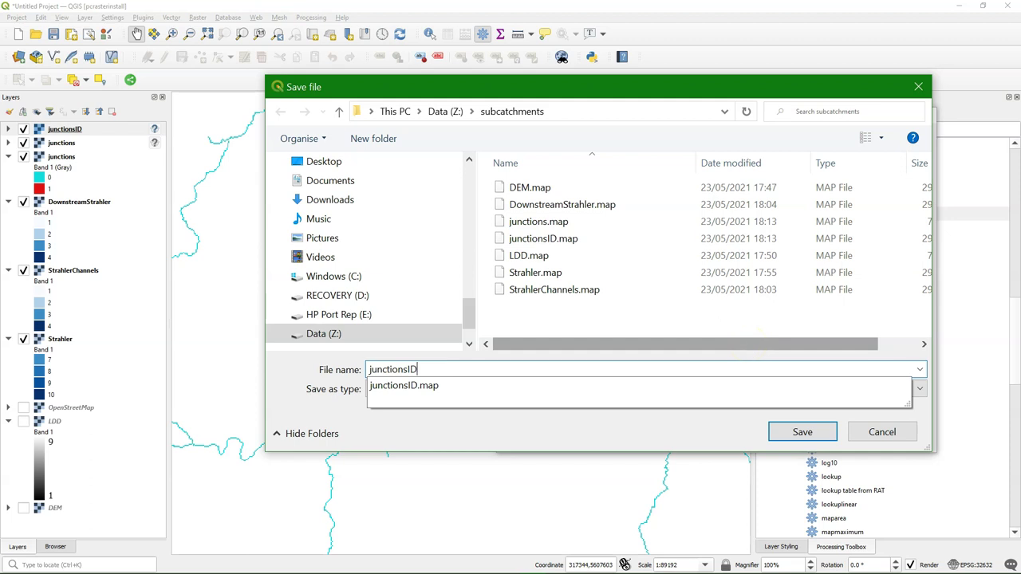
type("Nominal")
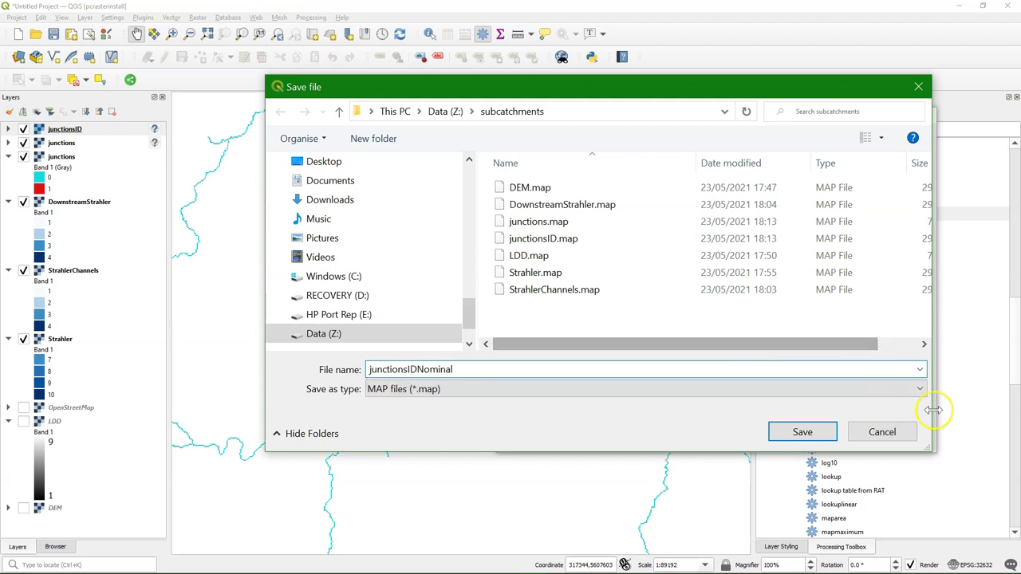
left_click(803, 432)
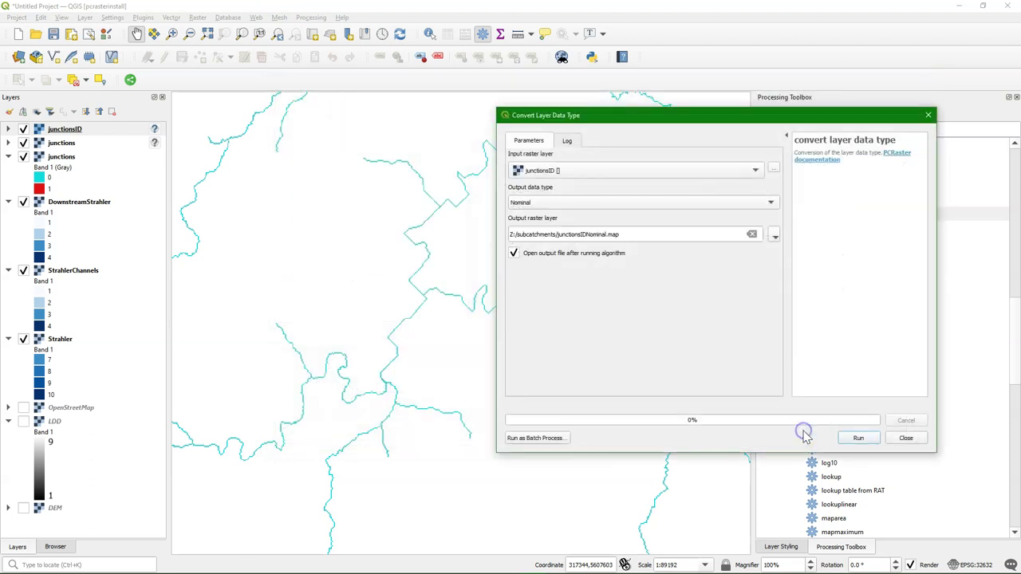
left_click(858, 439)
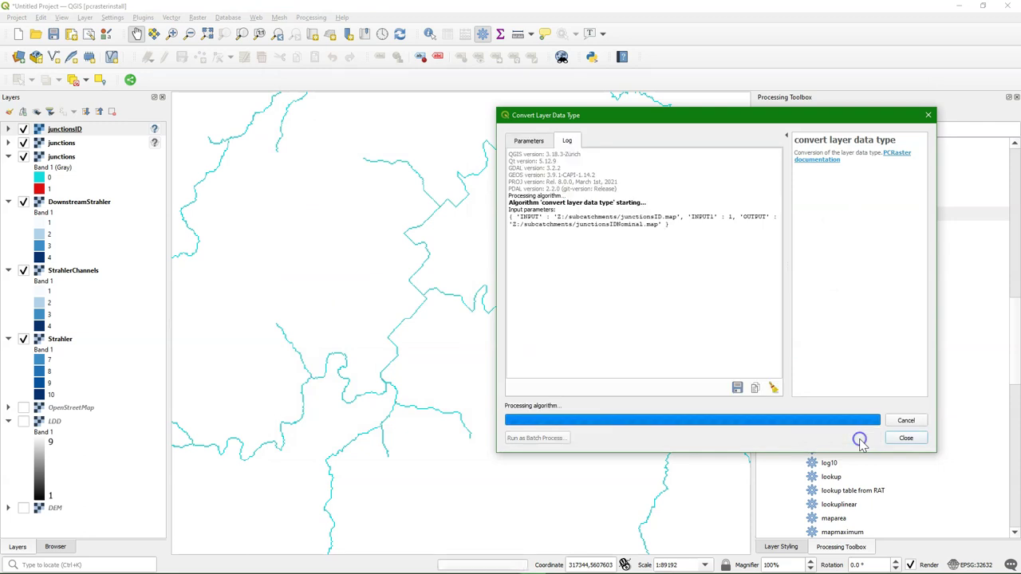
left_click(903, 437)
Run spatial to make a value-0 Nominal raster masked by junctionsIDNominal, saved as zeronominal.map
scroll(827, 289, "up", 3)
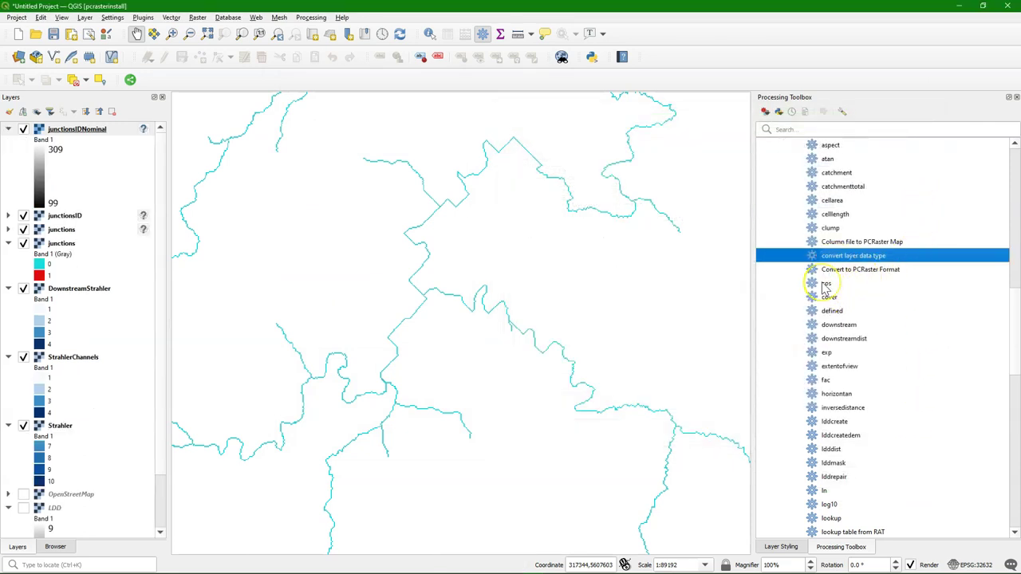
scroll(826, 289, "down", 3)
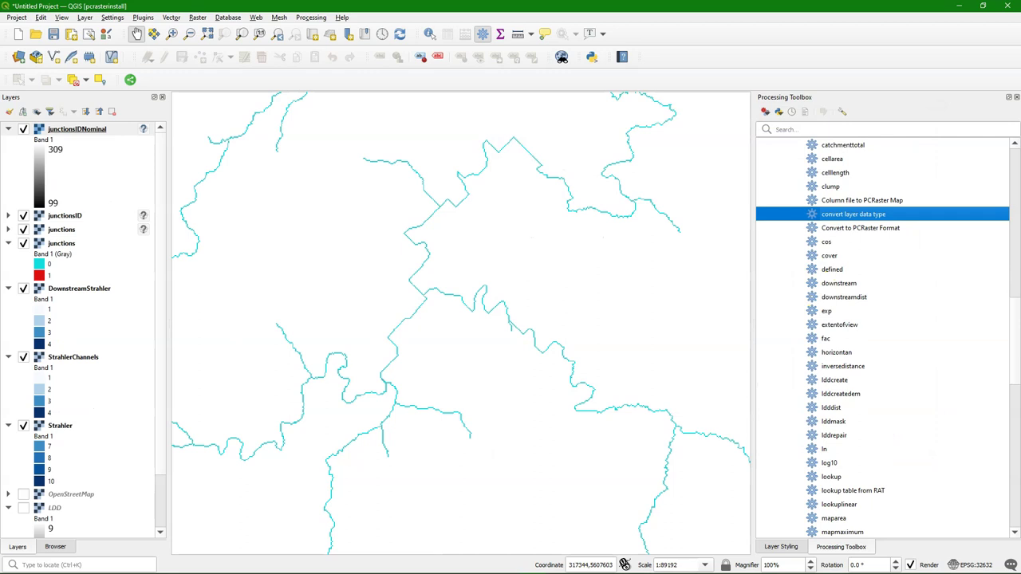
scroll(830, 351, "down", 12)
double_click(831, 353)
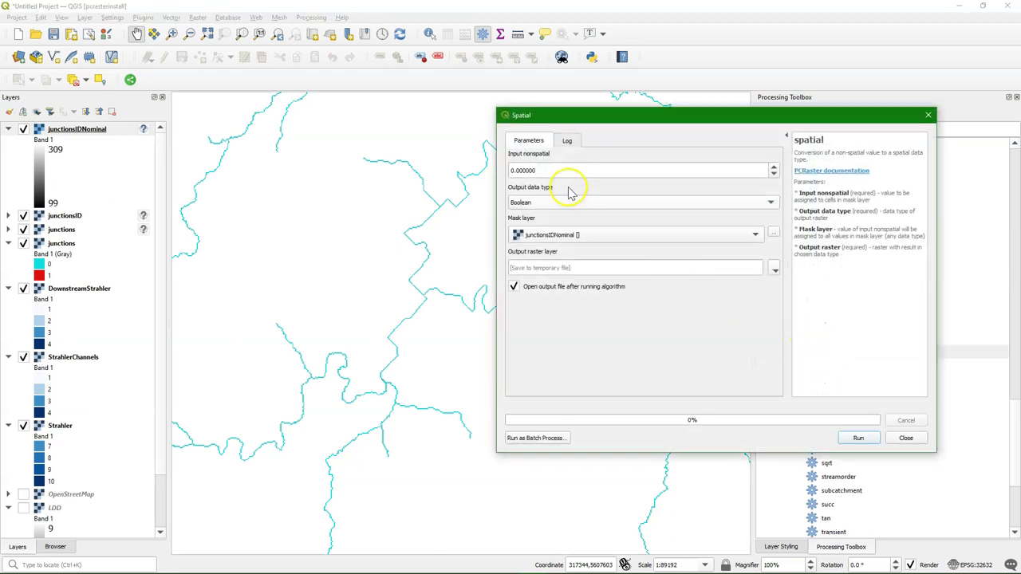
left_click(558, 202)
left_click(539, 211)
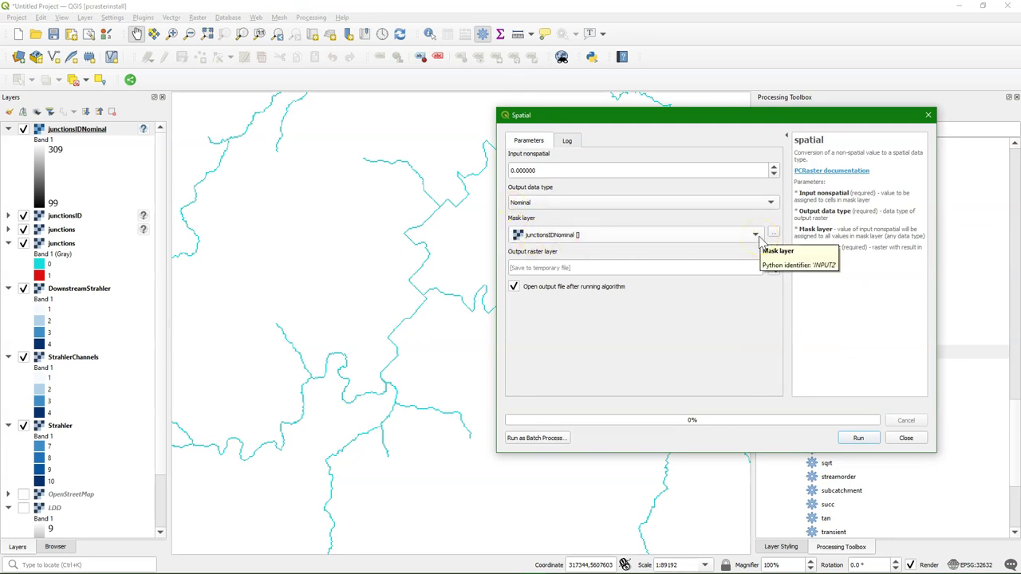
left_click(775, 269)
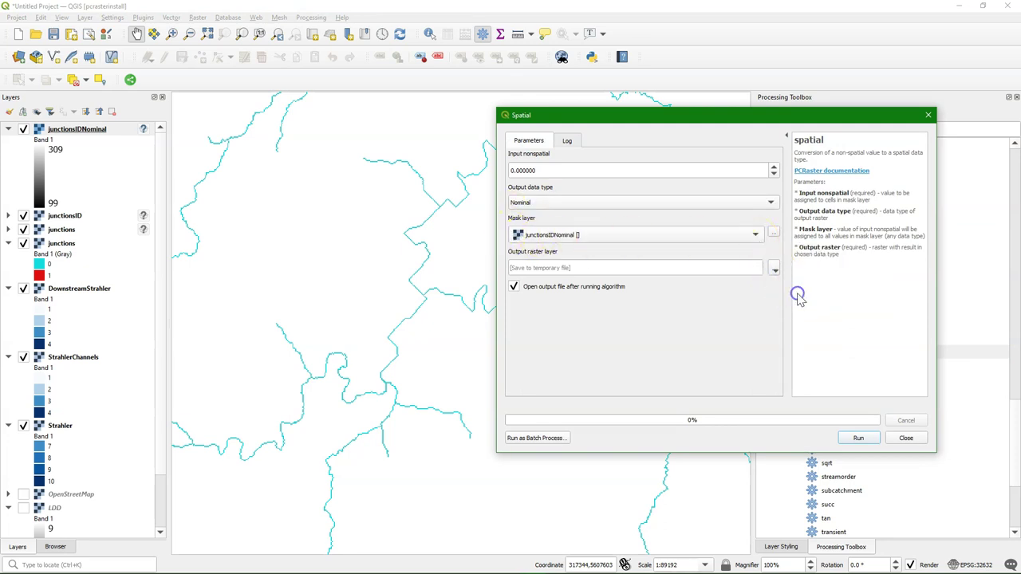
left_click(800, 295)
type("zeronominal")
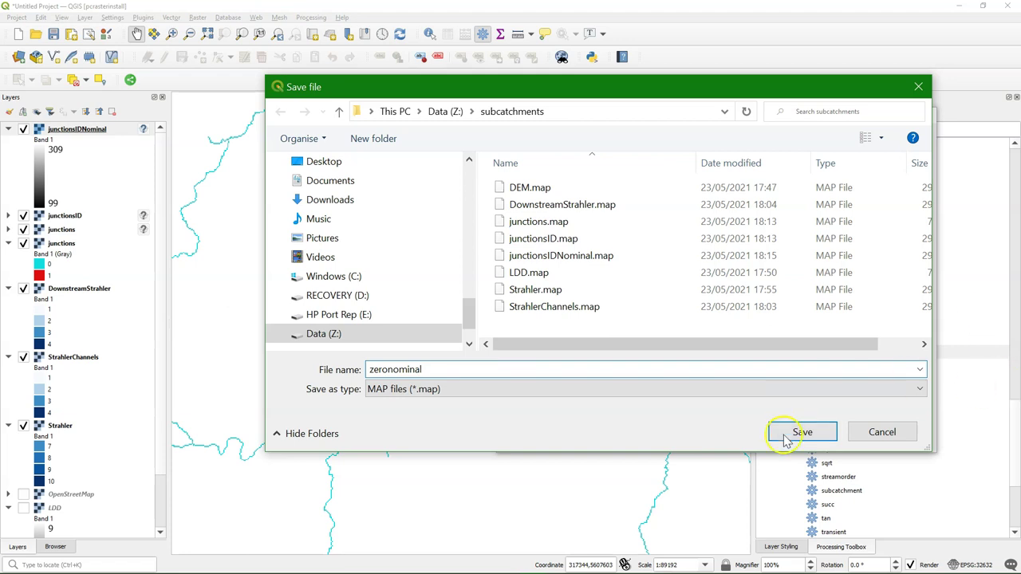
left_click(807, 432)
left_click(859, 437)
left_click(907, 438)
Set up cover with junctionsIDNominal as input and zeronominal as the only cover layer
scroll(848, 311, "up", 4)
scroll(848, 287, "up", 6)
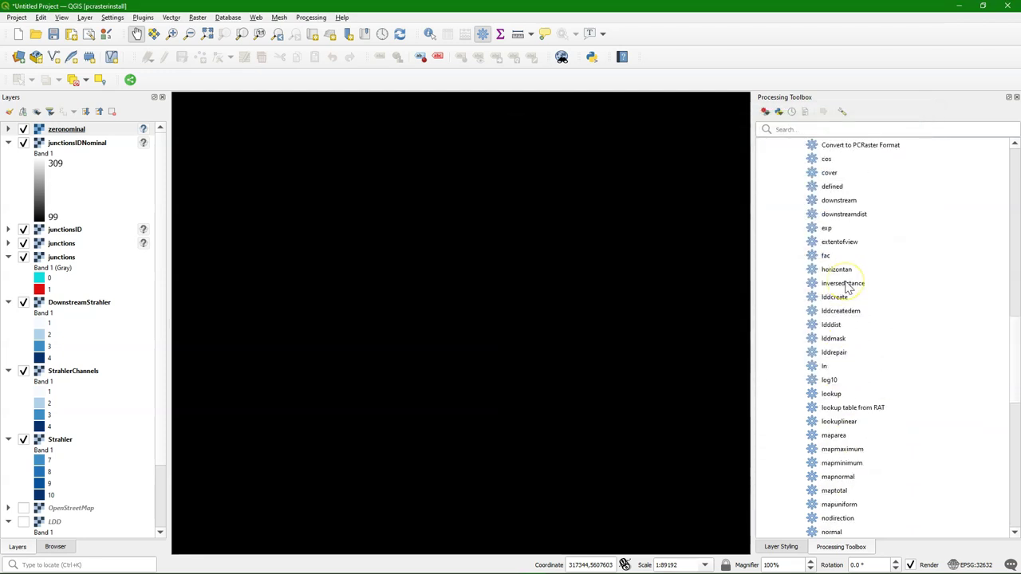
double_click(830, 215)
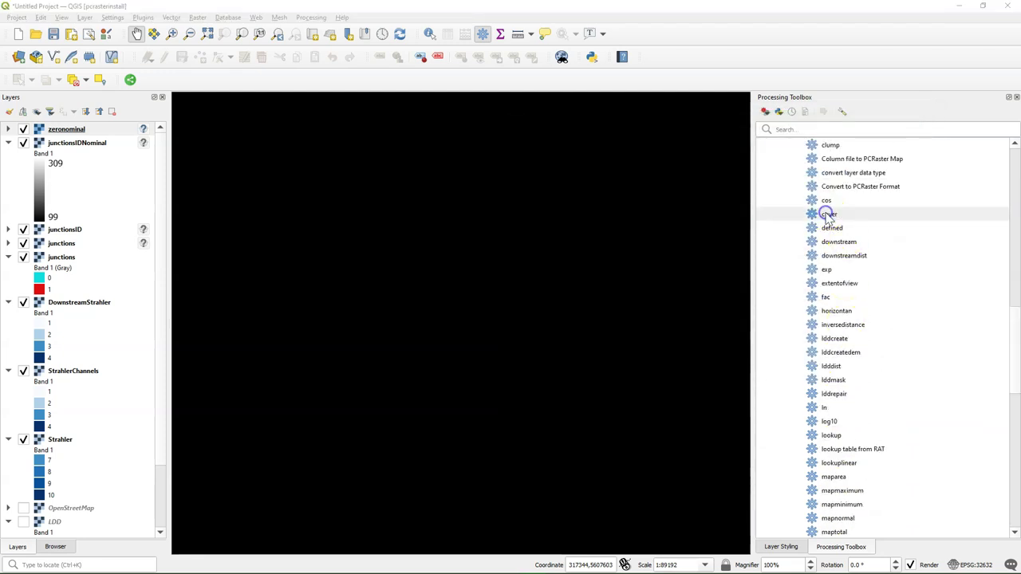
left_click(741, 170)
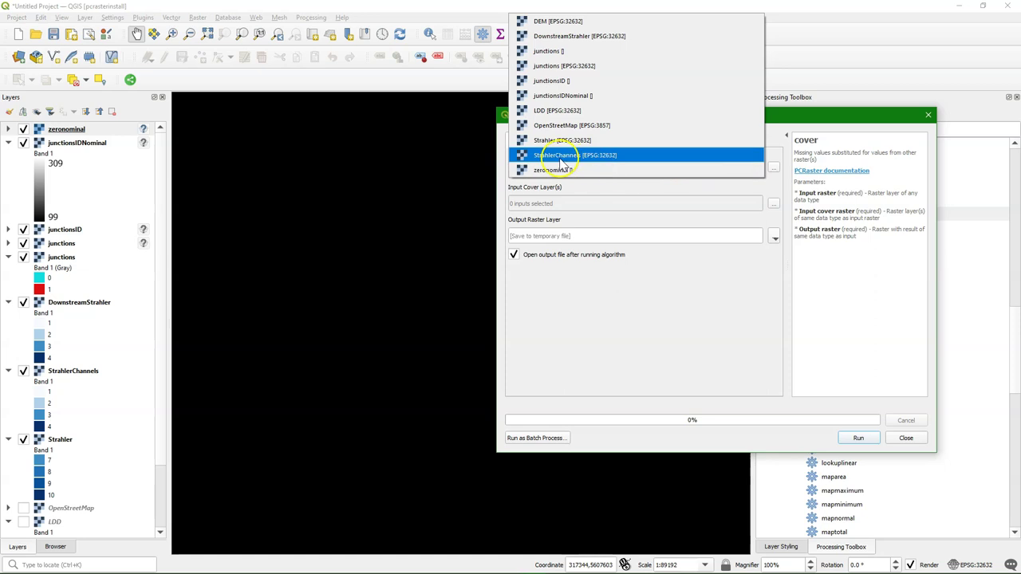
left_click(558, 95)
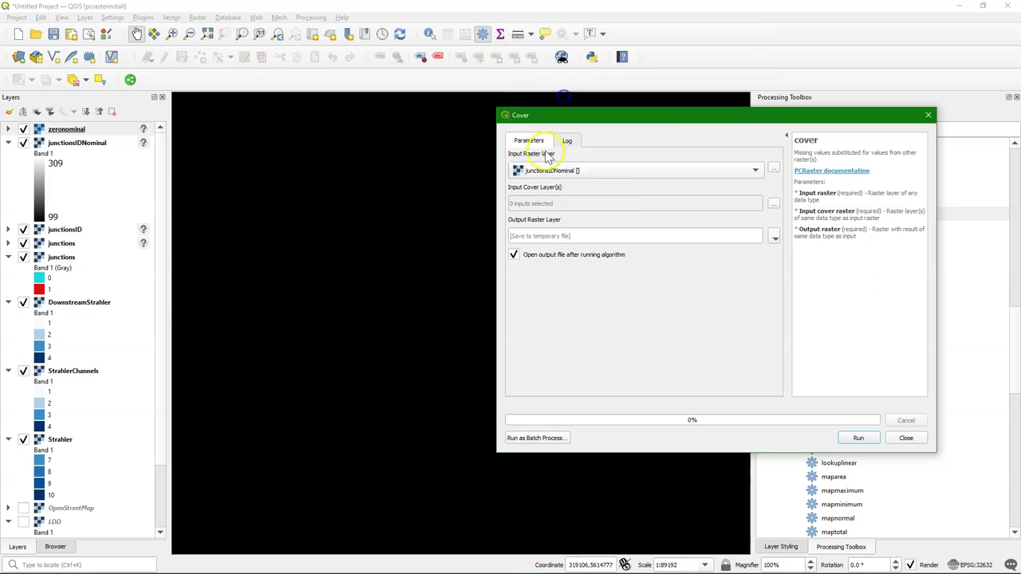
left_click(774, 204)
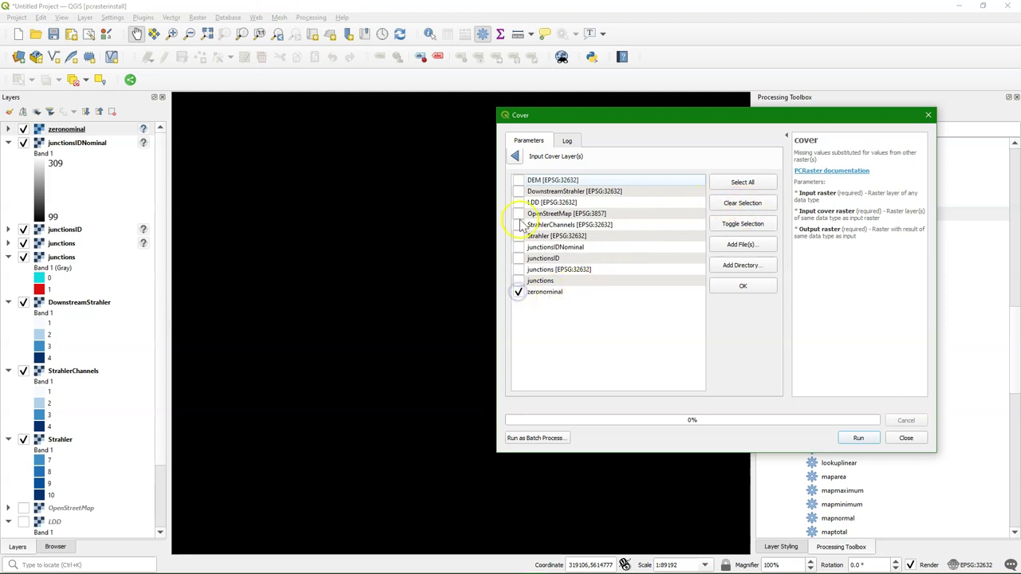
left_click(515, 156)
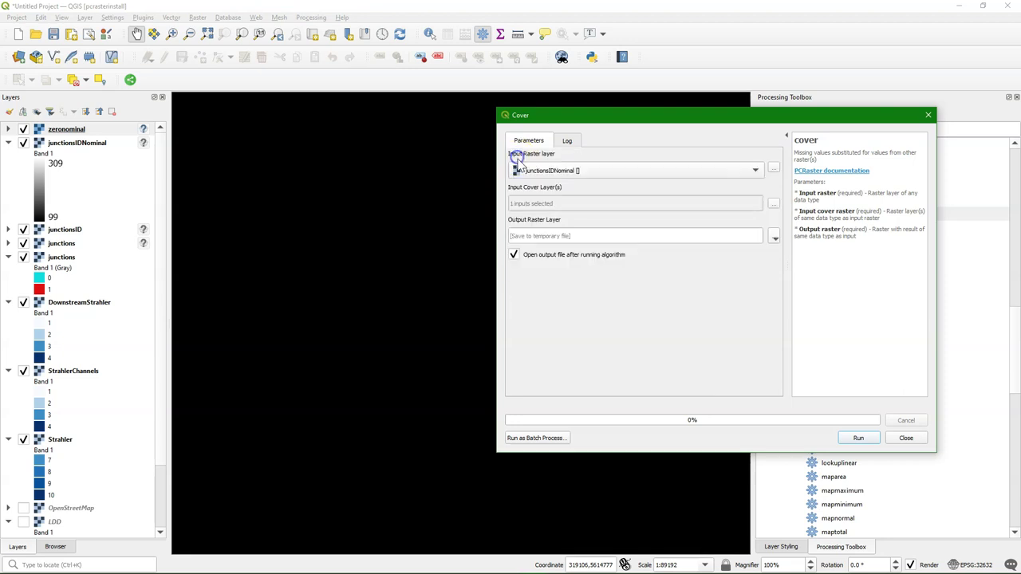
Save the covered raster as outlets.map and run the cover operation
left_click(774, 237)
left_click(798, 259)
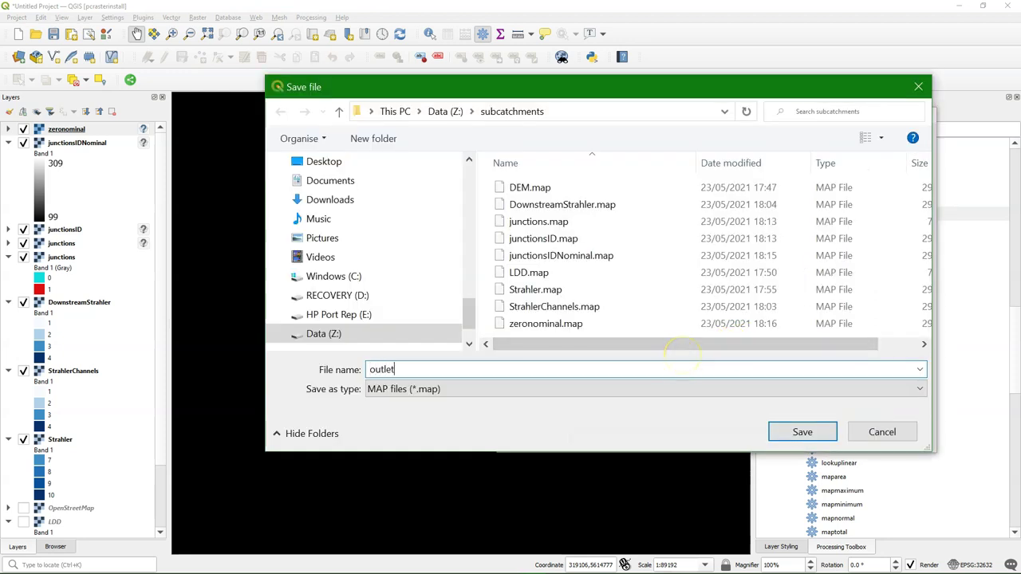
type("outlets")
left_click(802, 432)
left_click(866, 443)
left_click(906, 440)
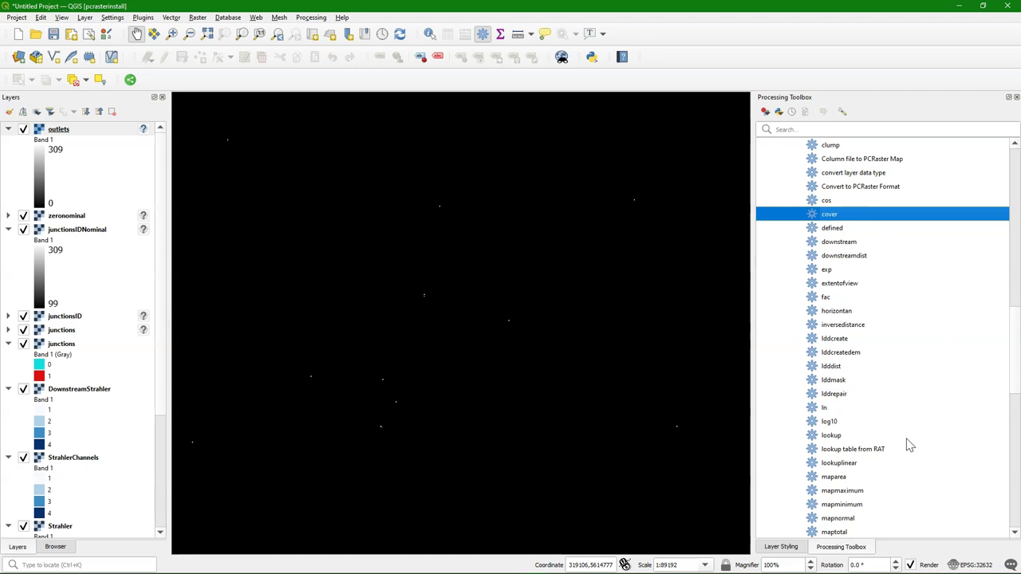
scroll(838, 294, "up", 2)
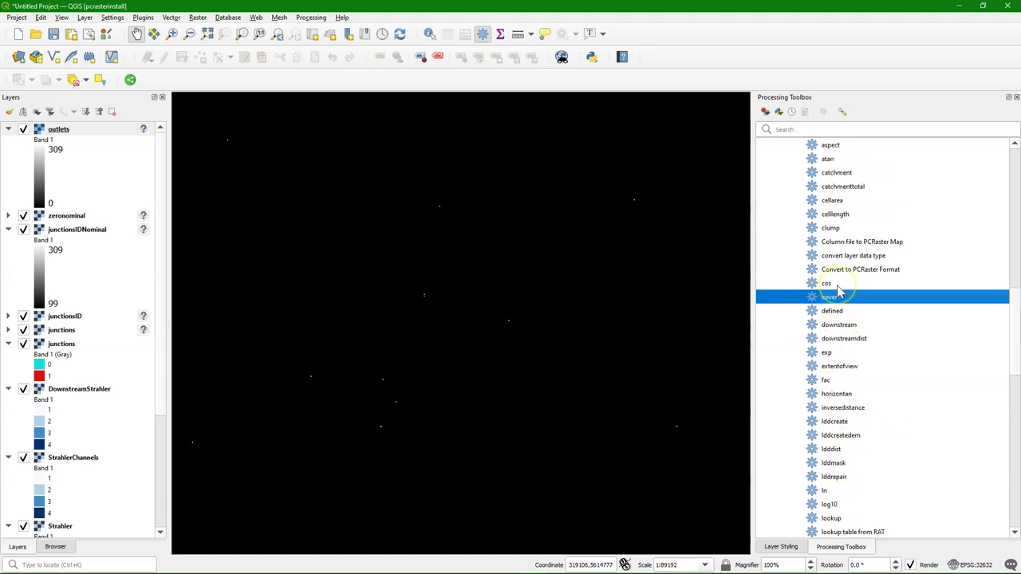
scroll(838, 292, "up", 1)
Run catchment with LDD as flow directions and outlets as outlets, saving catchments.map
double_click(836, 214)
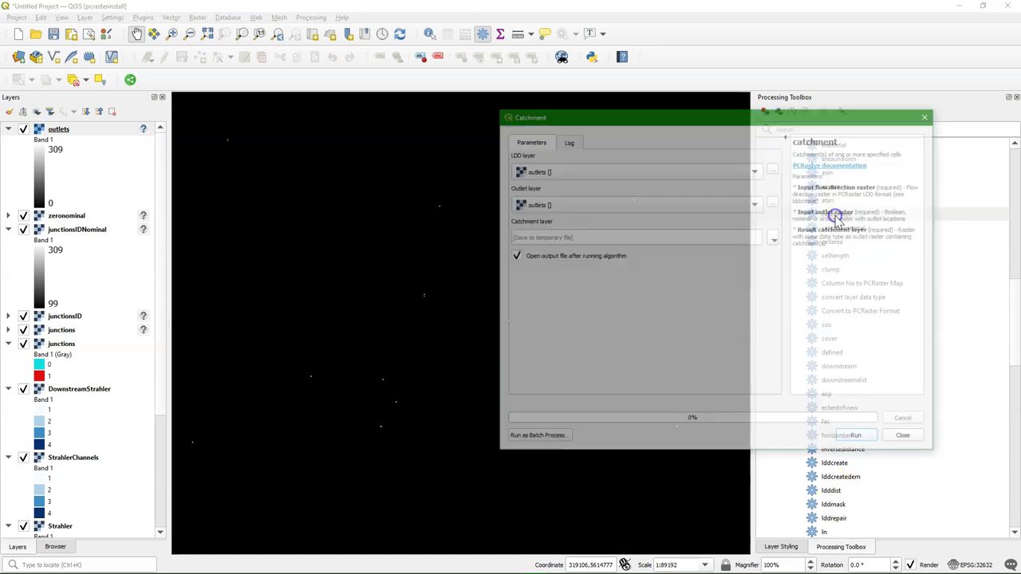
left_click(559, 172)
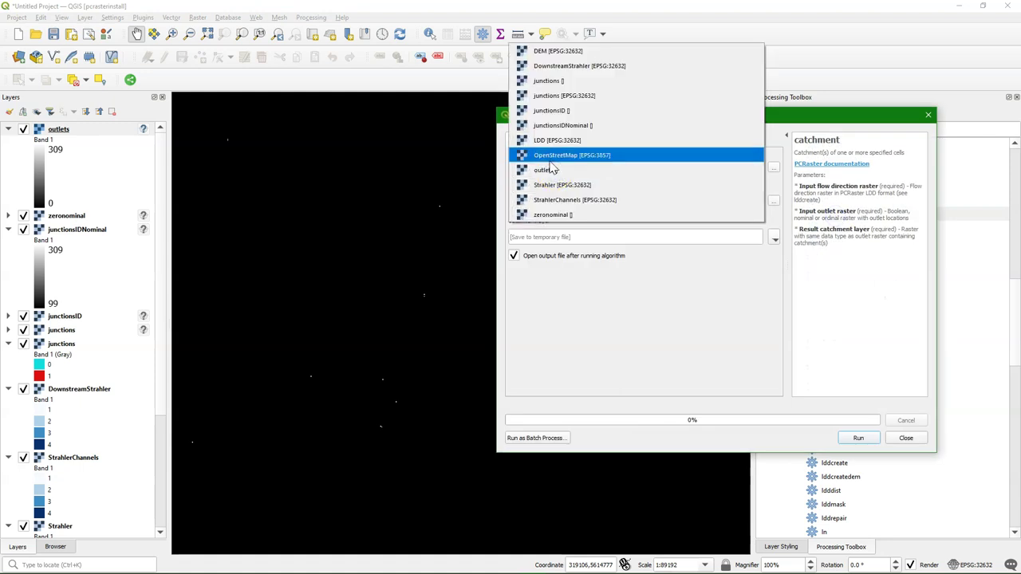
left_click(547, 140)
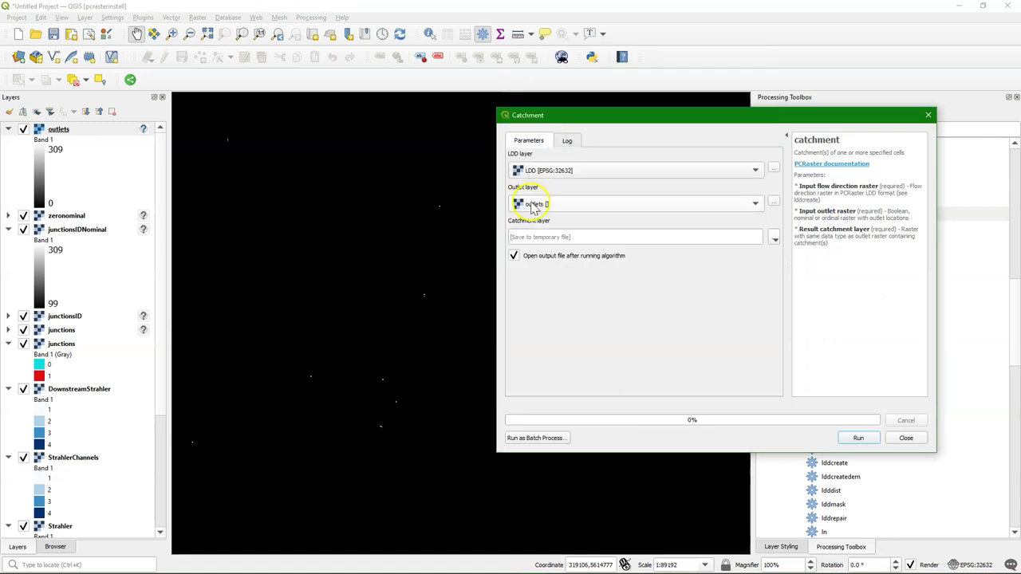
left_click(534, 205)
left_click(561, 209)
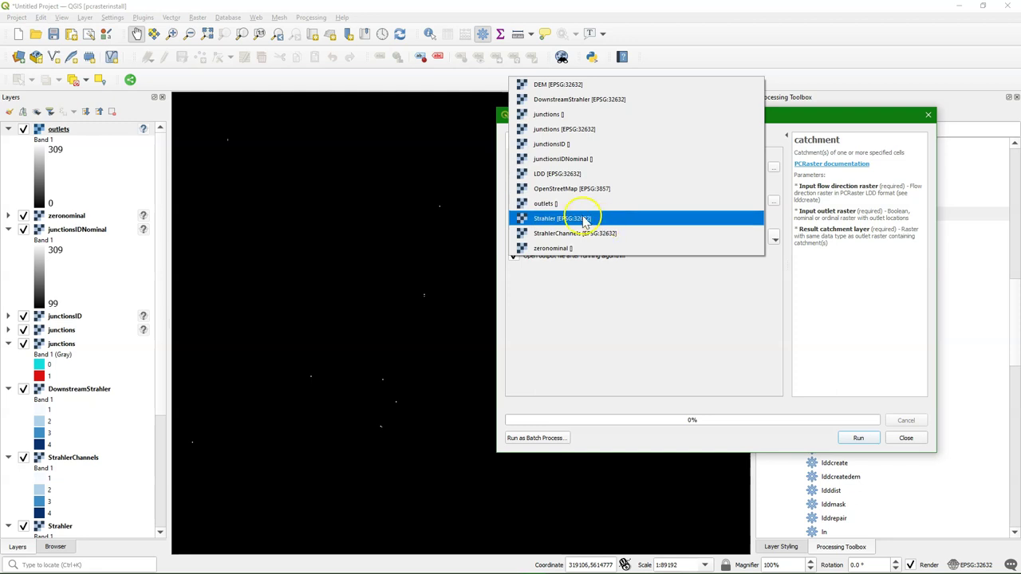
left_click(776, 237)
left_click(794, 263)
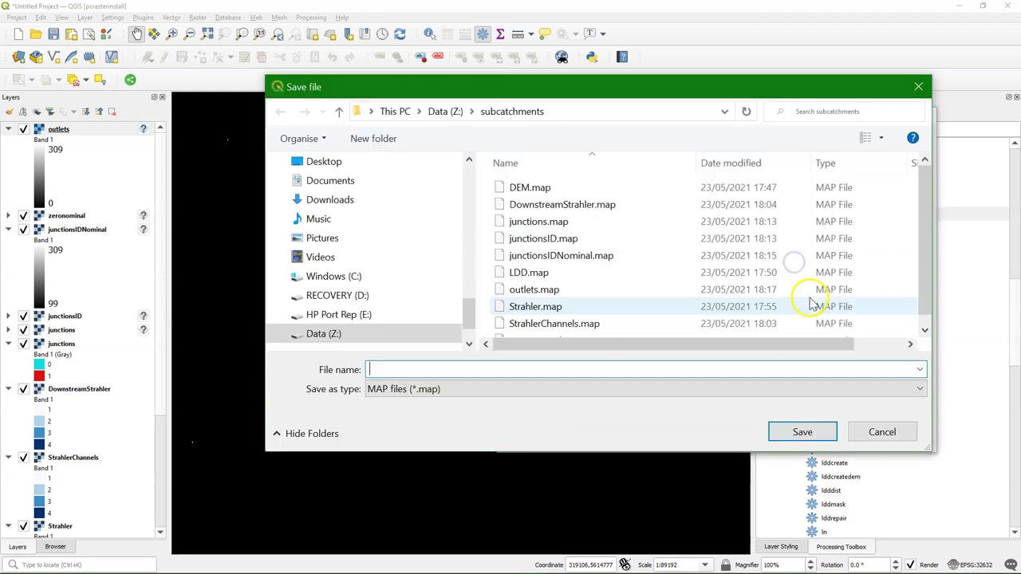
type("catchments")
left_click(797, 433)
left_click(860, 438)
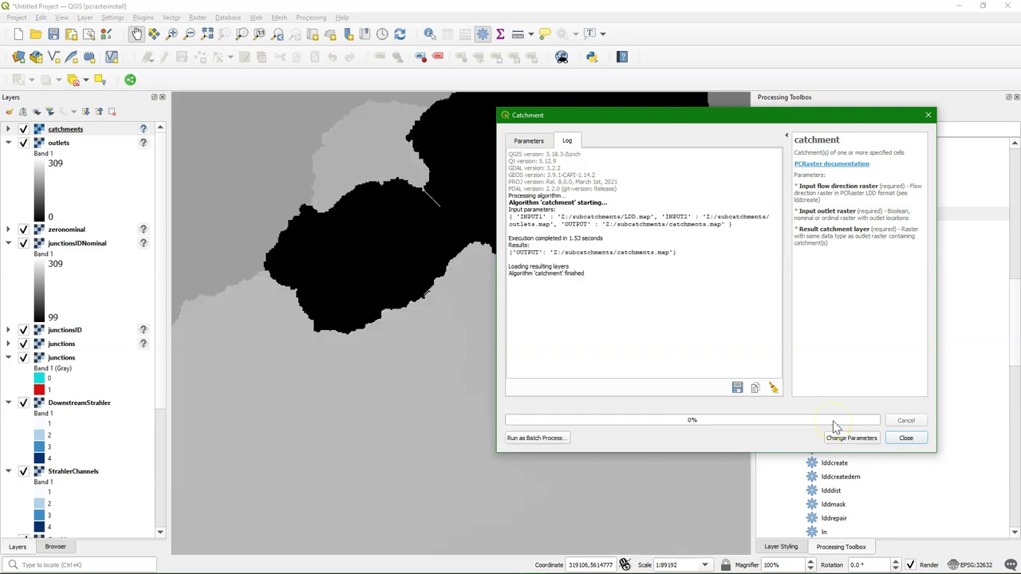
Render catchments as paletted unique values with random colours and zoom to its full extent
left_click(901, 438)
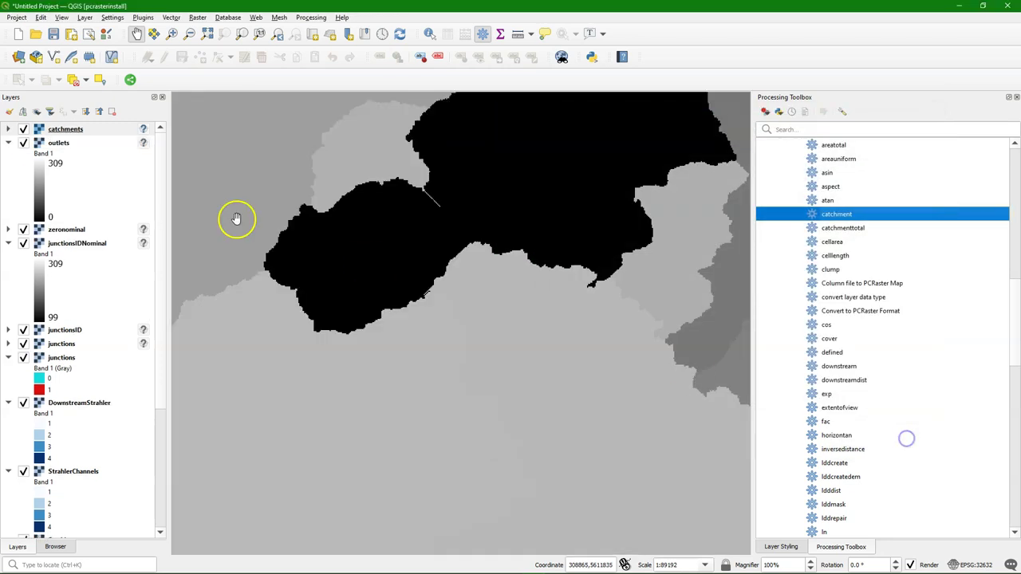
left_click(8, 112)
left_click(834, 135)
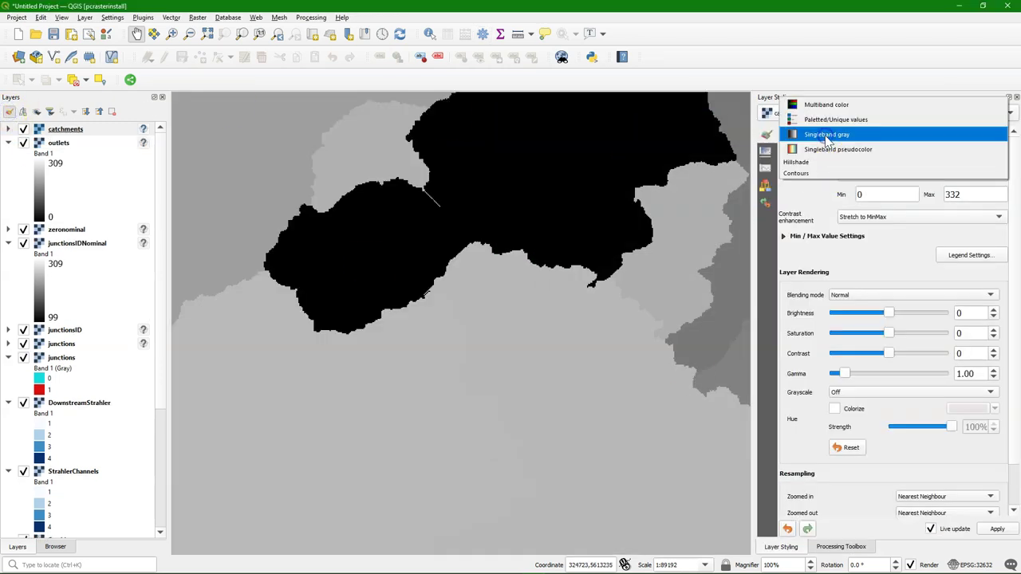
left_click(821, 122)
left_click(828, 349)
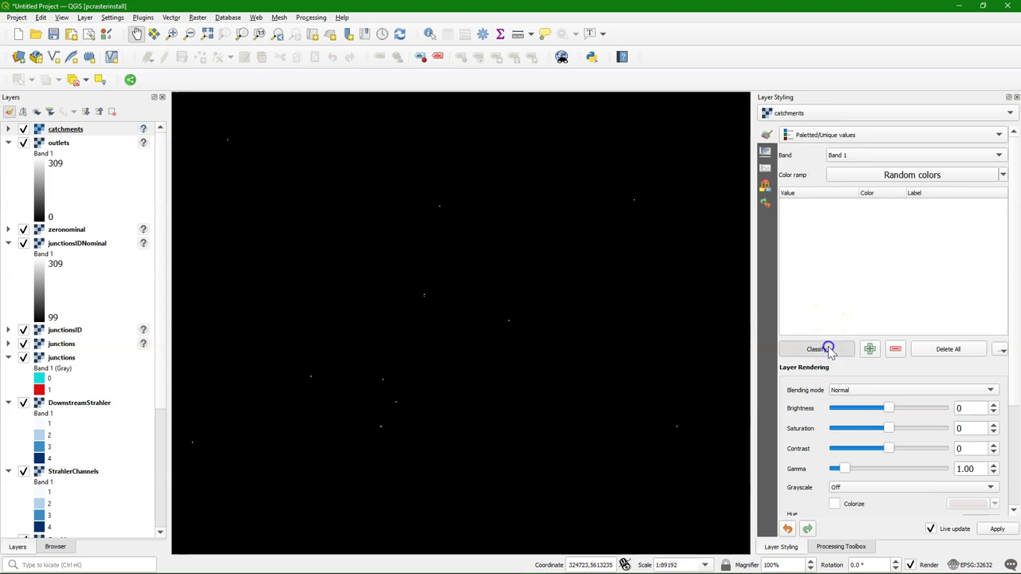
left_click(816, 349)
right_click(80, 130)
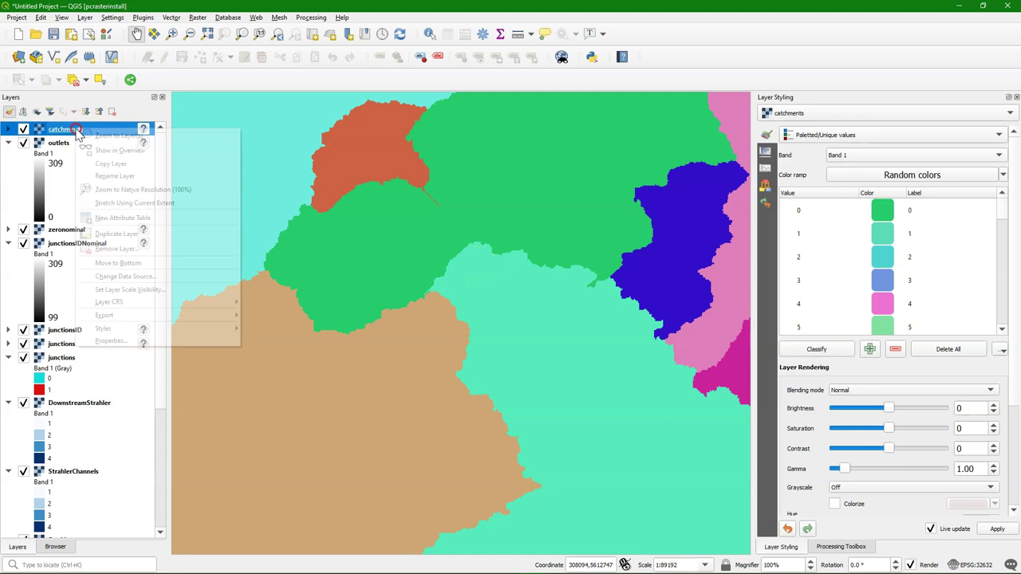
left_click(104, 136)
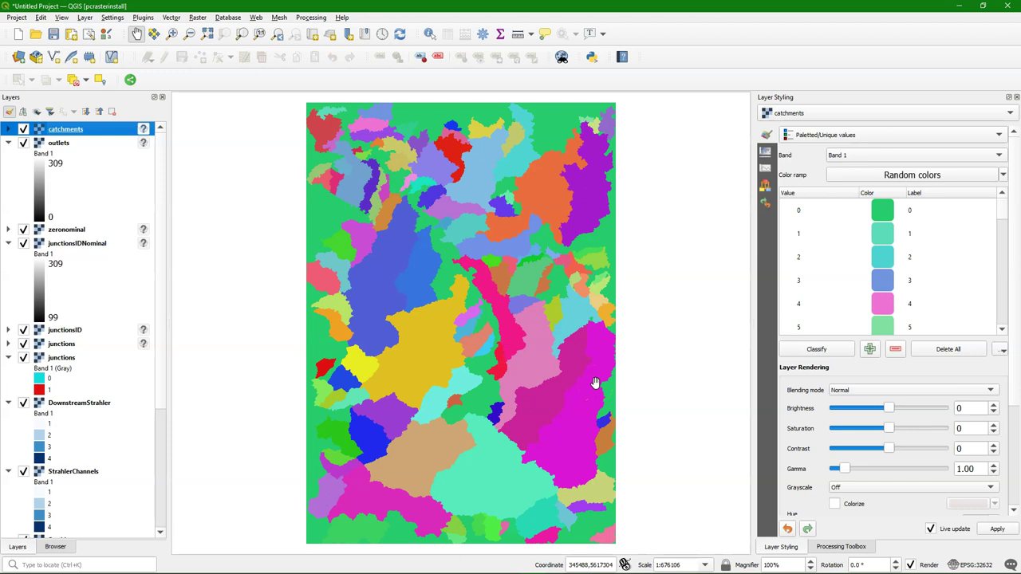
Run subcatchment with LDD and outlets as inputs, saving the result as subcatchments.map
left_click(859, 549)
scroll(872, 404, "down", 8)
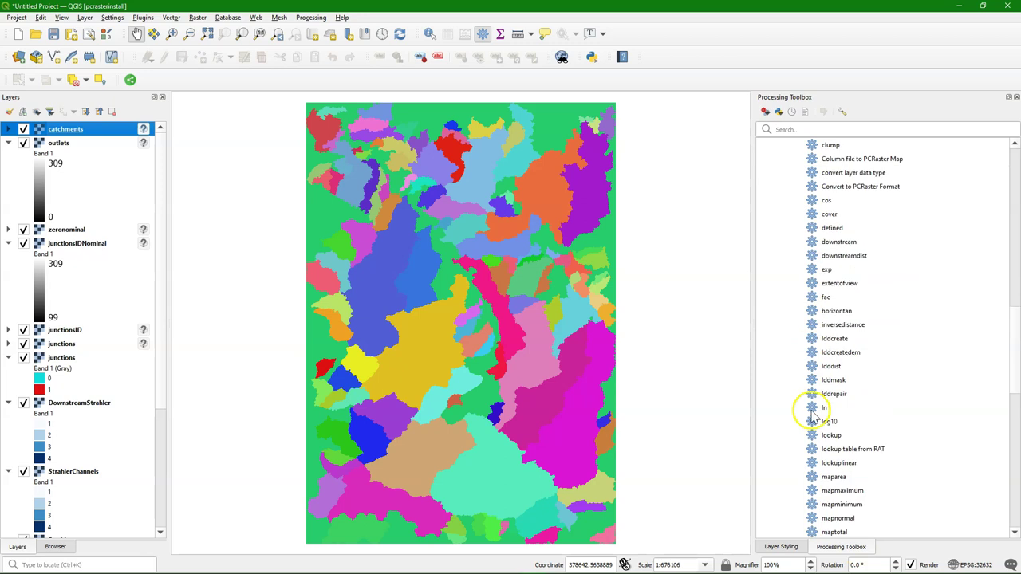
scroll(815, 444, "down", 5)
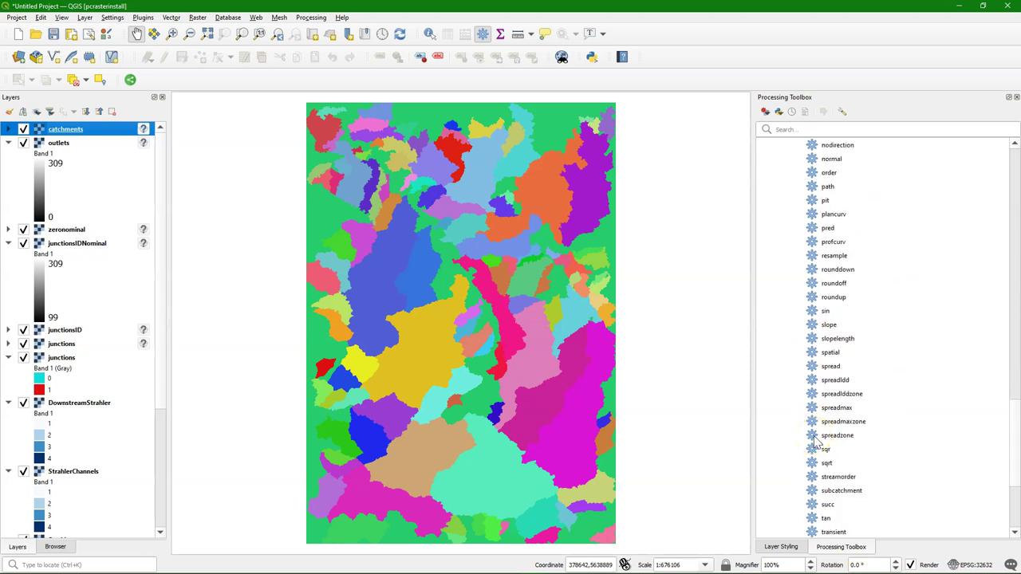
scroll(815, 443, "down", 1)
double_click(834, 448)
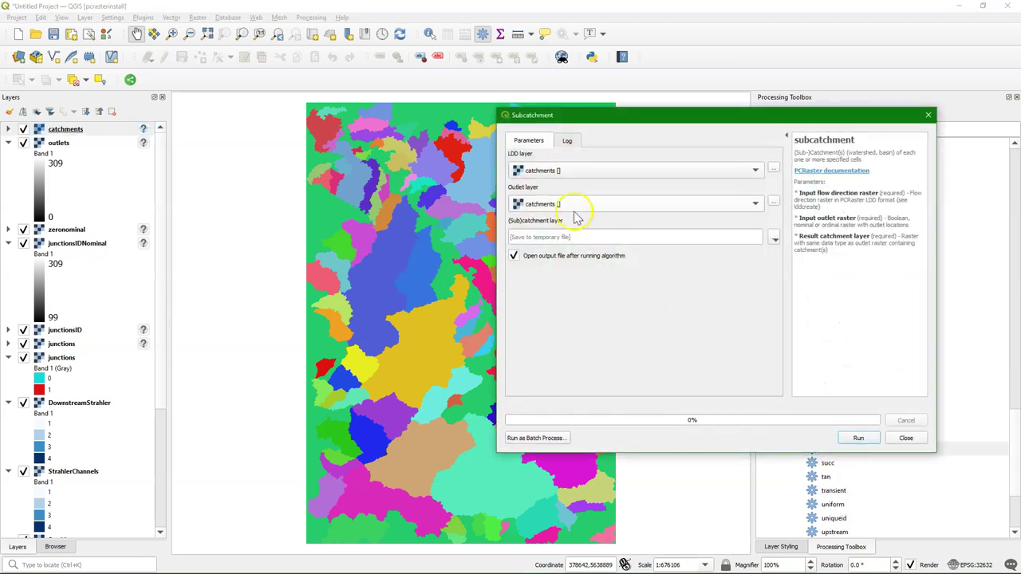
left_click(554, 171)
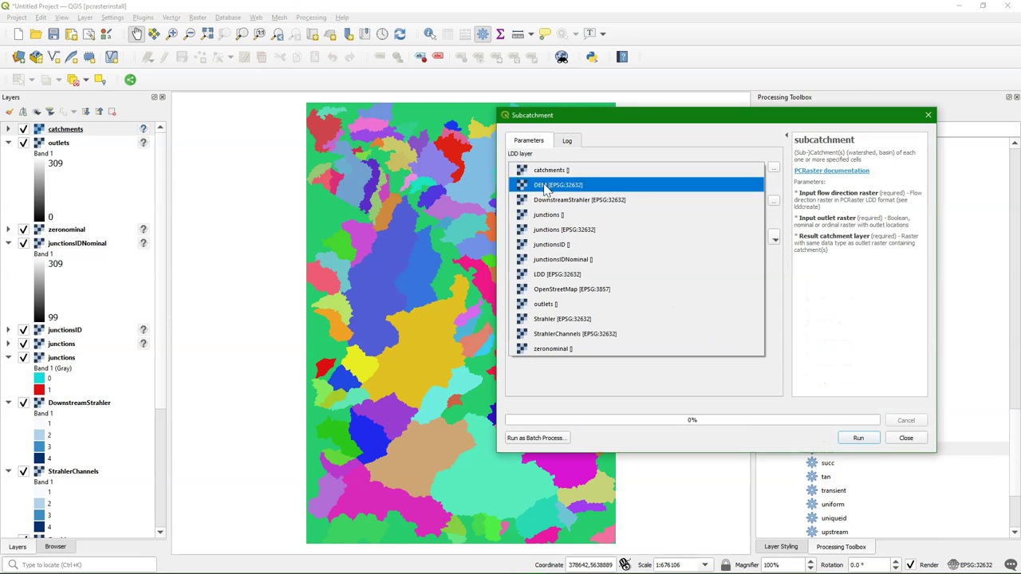
left_click(549, 275)
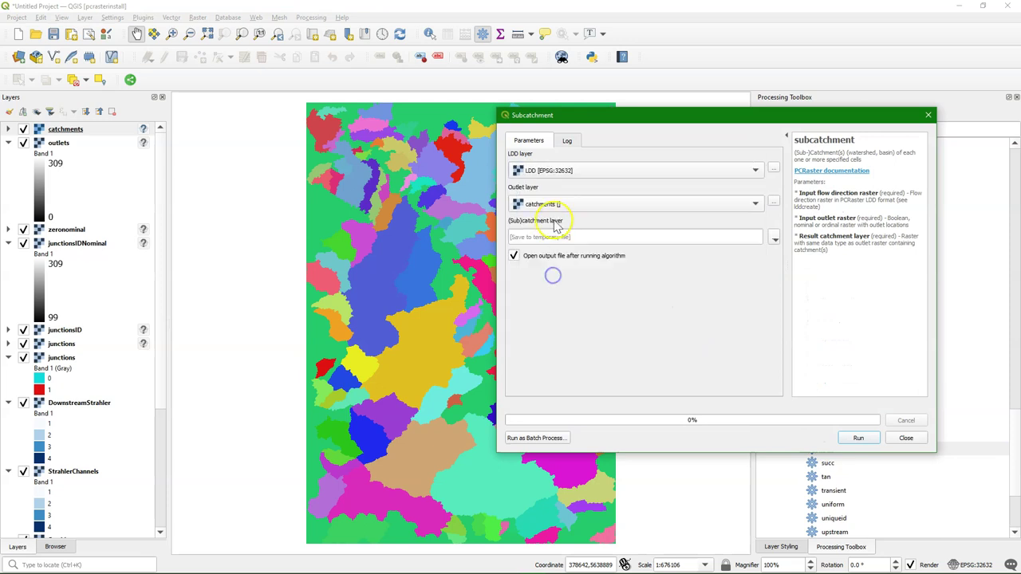
left_click(562, 205)
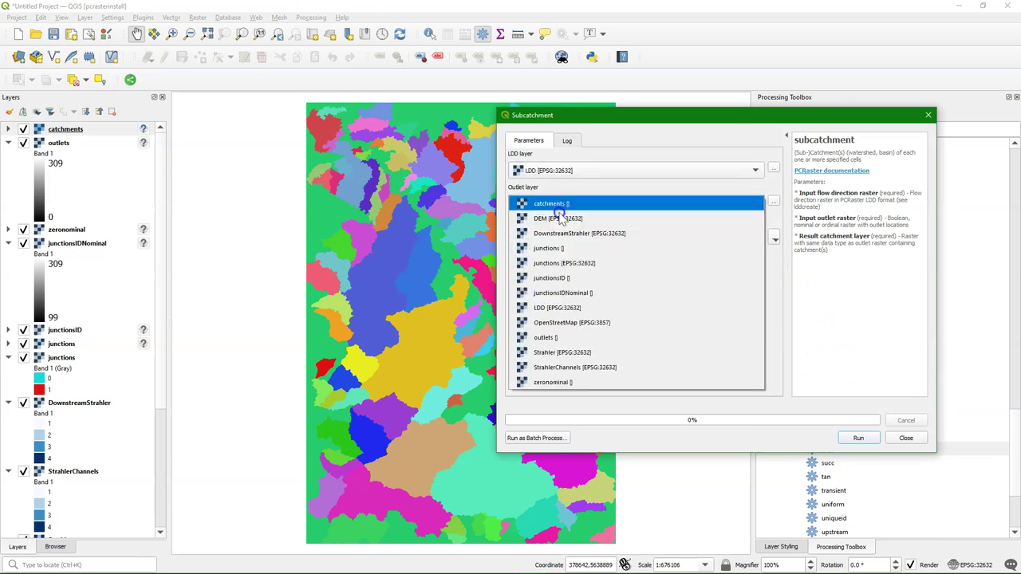
left_click(548, 337)
left_click(776, 238)
left_click(793, 263)
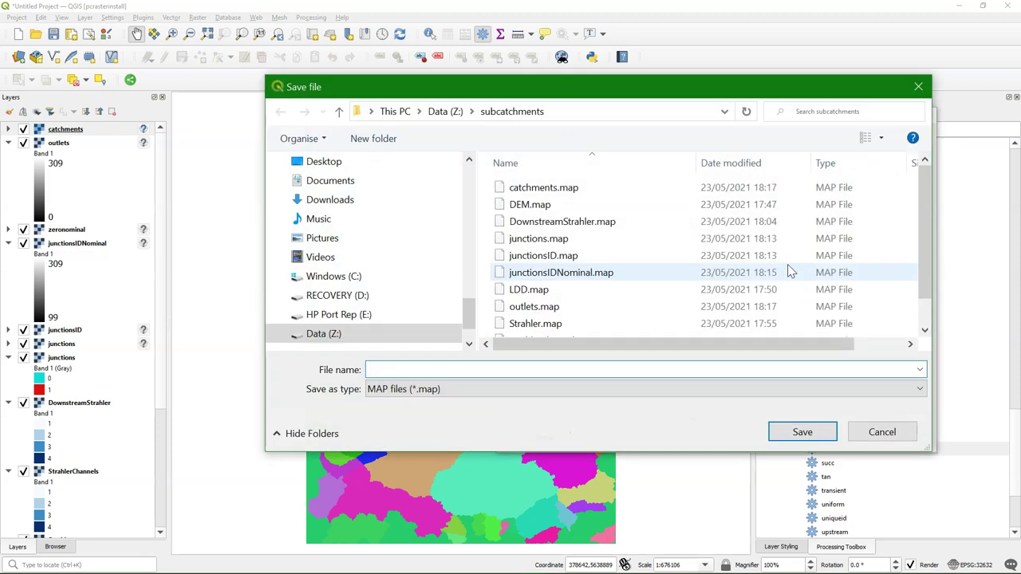
type("subcatchments")
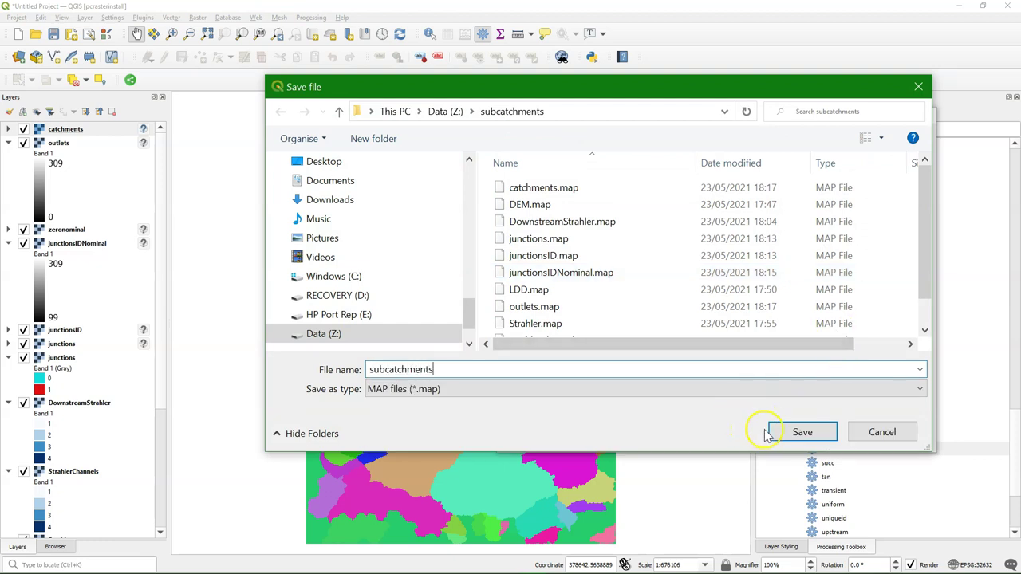
left_click(806, 433)
left_click(858, 439)
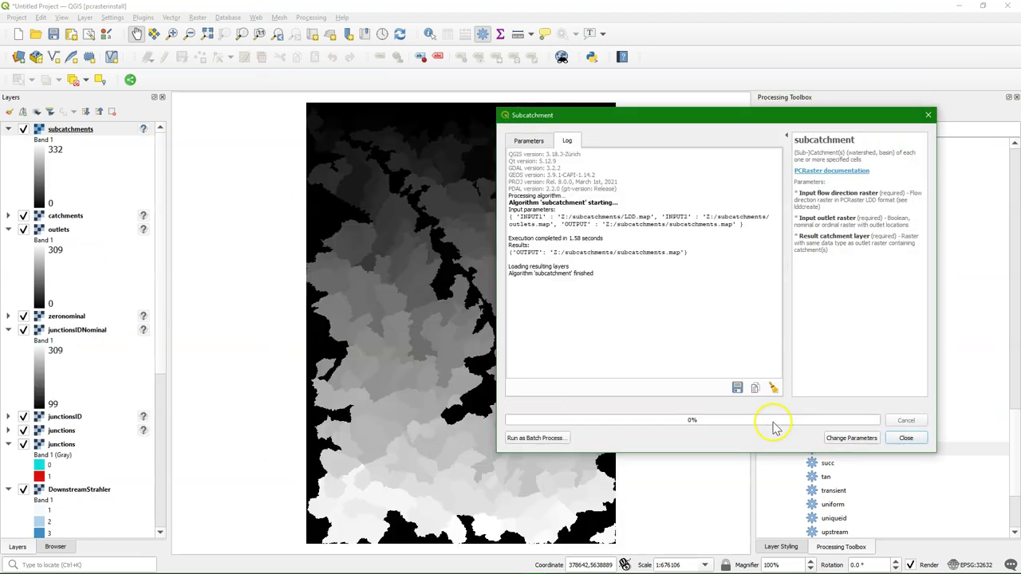
Colour subcatchments as paletted unique values, one random colour per value
left_click(903, 438)
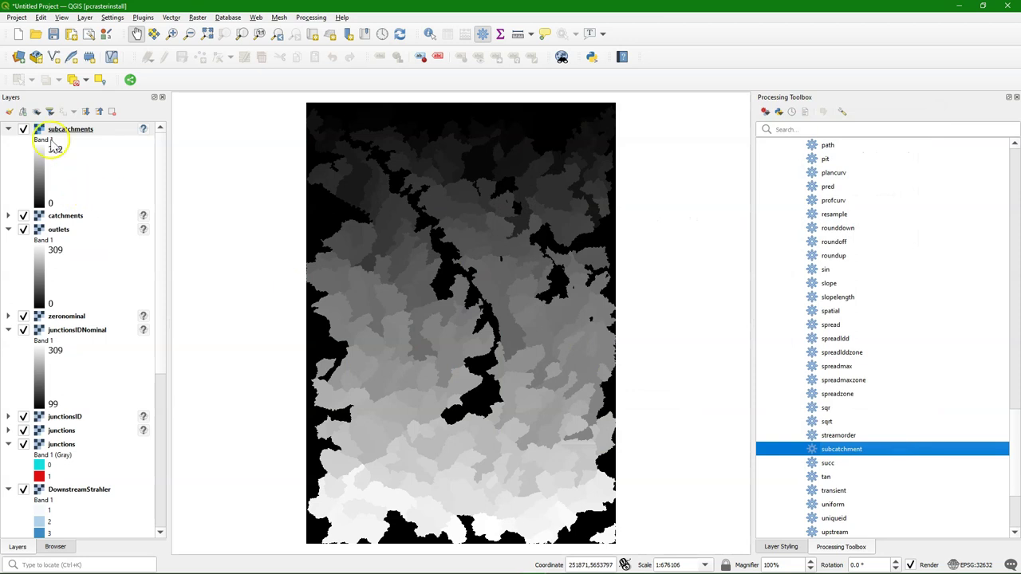
left_click(9, 111)
left_click(850, 136)
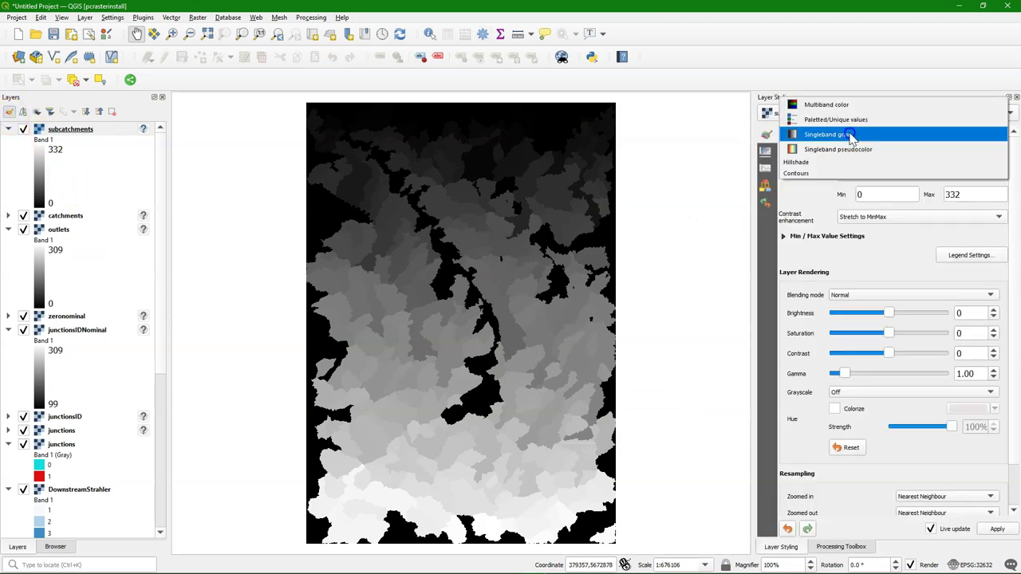
left_click(842, 122)
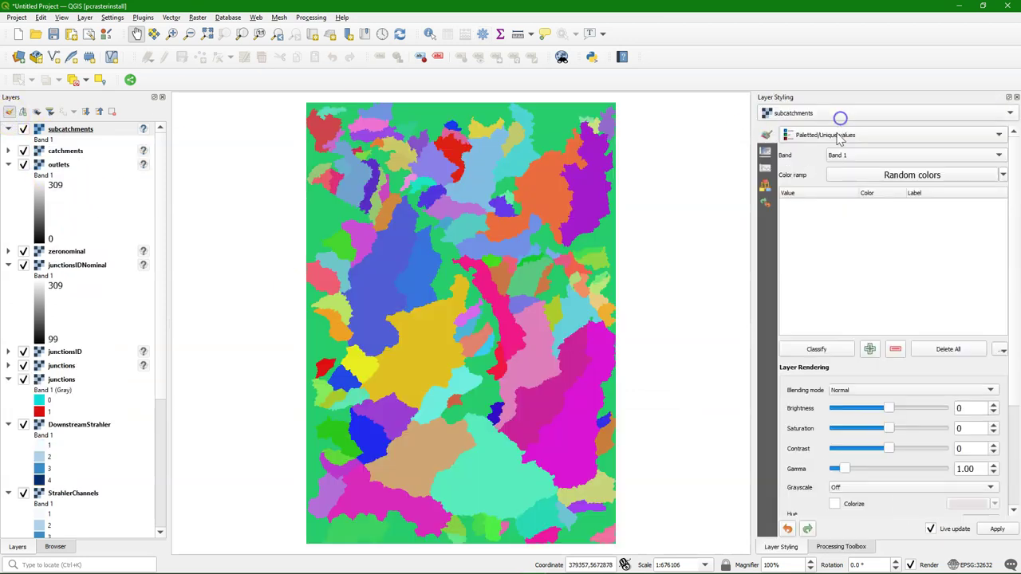
left_click(819, 349)
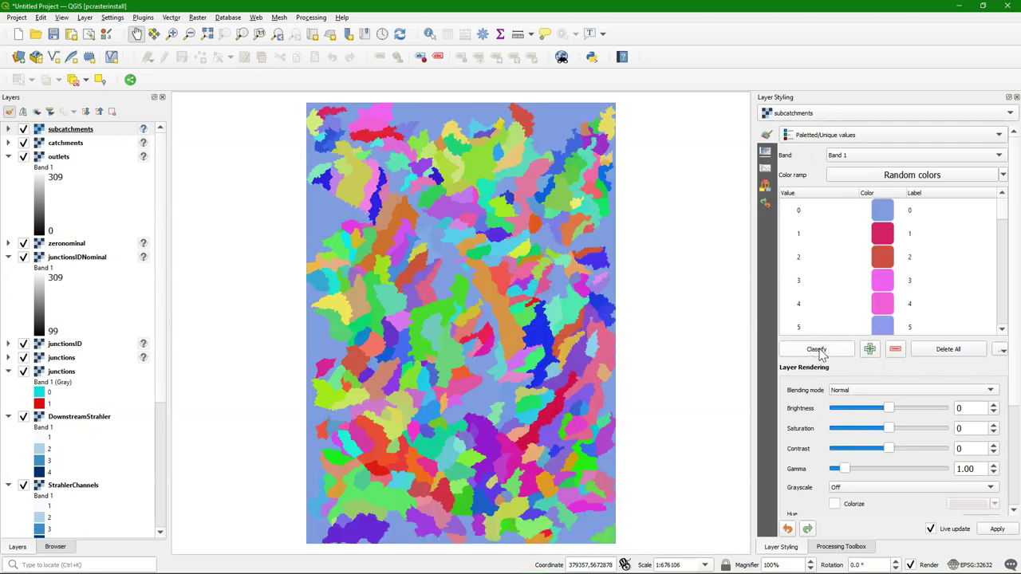
Toggle the subcatchments layer to compare with catchments, leaving it hidden
left_click(23, 131)
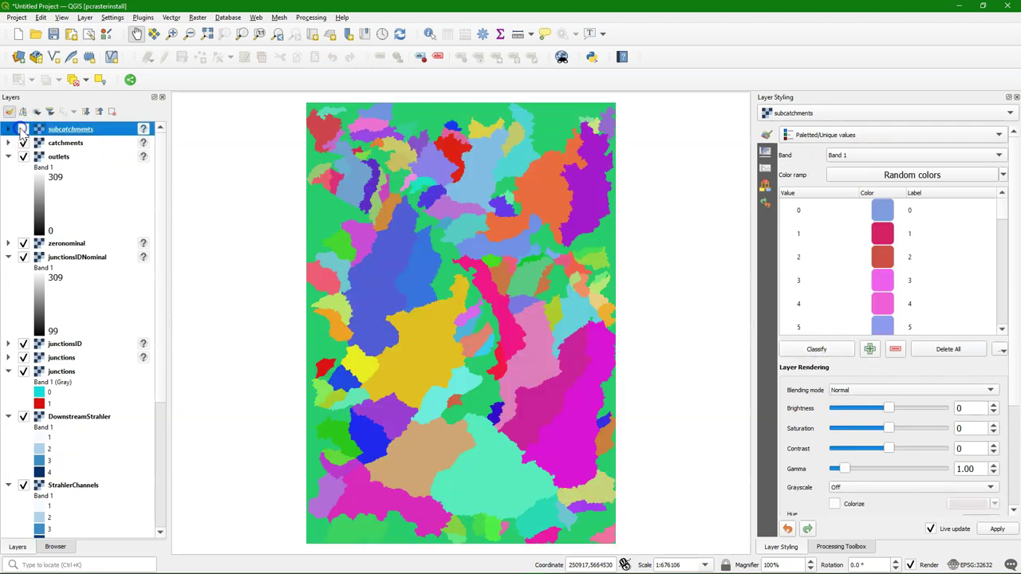
left_click(23, 131)
left_click(23, 131)
left_click(23, 131)
left_click(23, 131)
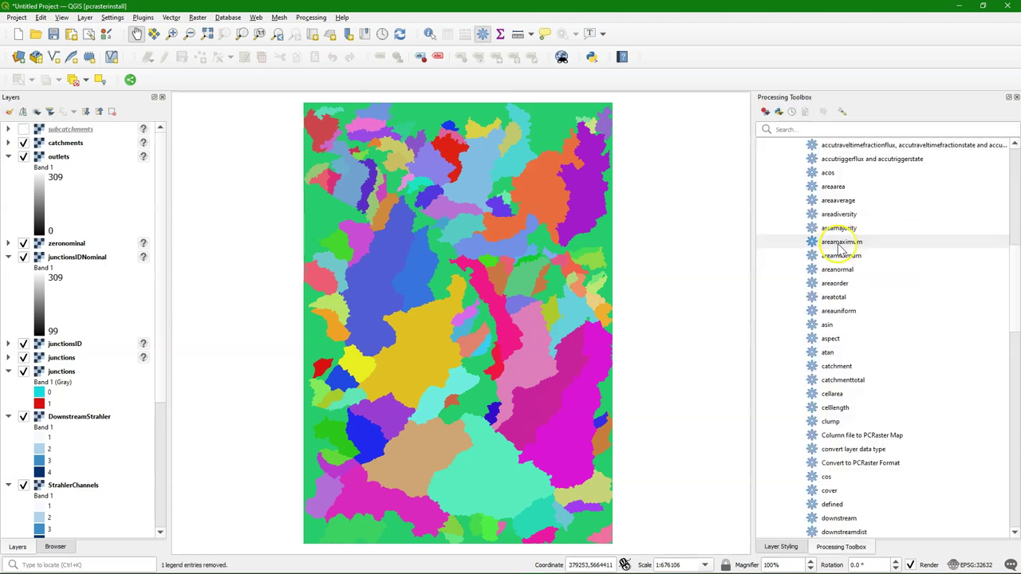
Run areamaximum with catchments as classes and StrahlerChannels as values, saving catchments_strahler.map
double_click(838, 242)
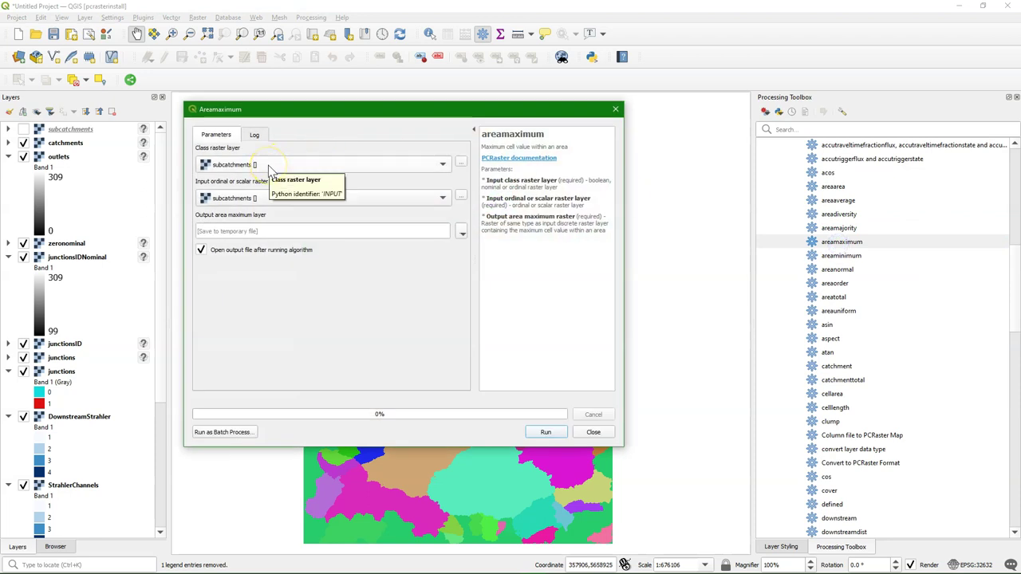
left_click(269, 166)
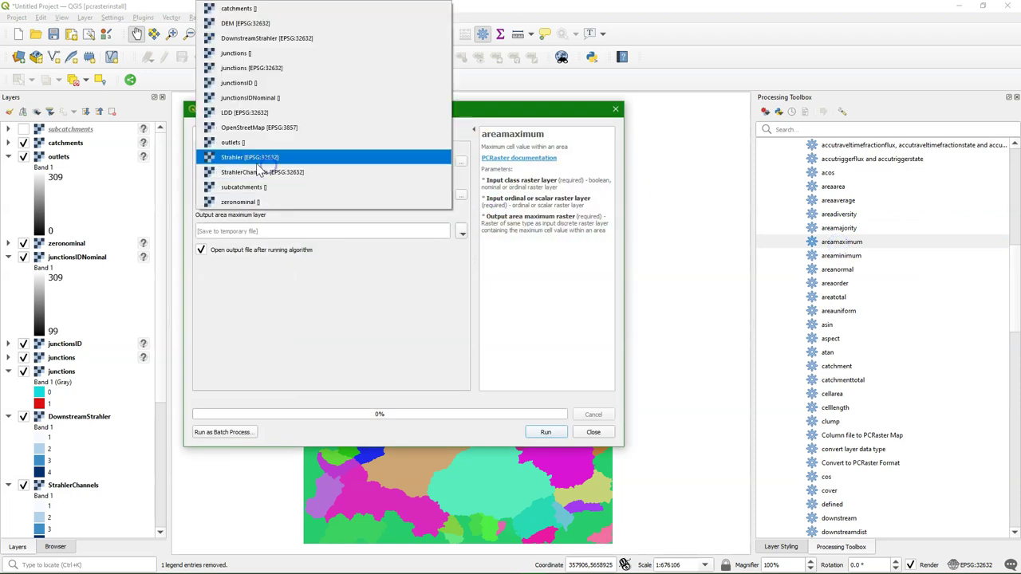
left_click(245, 15)
left_click(239, 199)
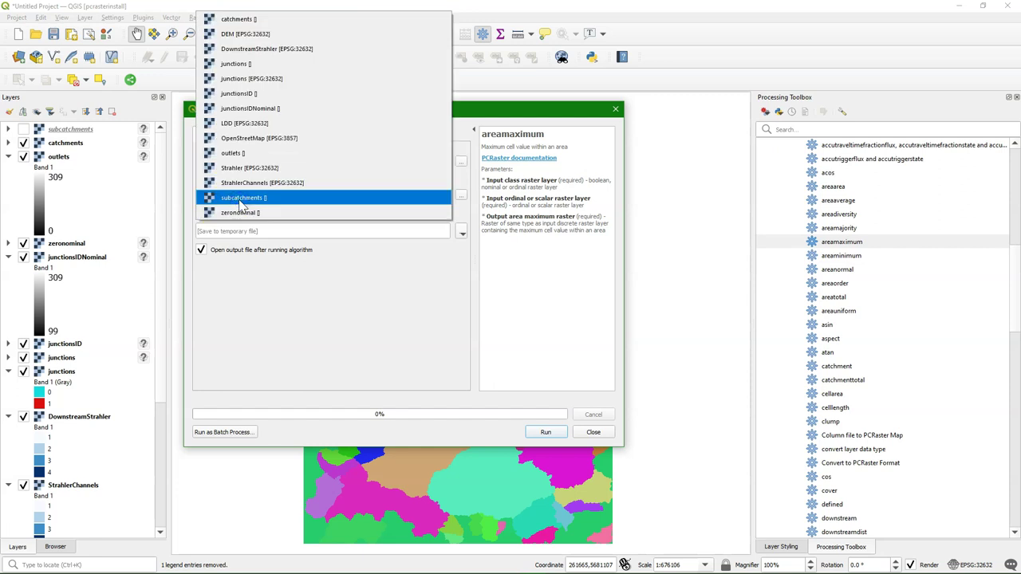
left_click(239, 182)
left_click(461, 232)
left_click(494, 262)
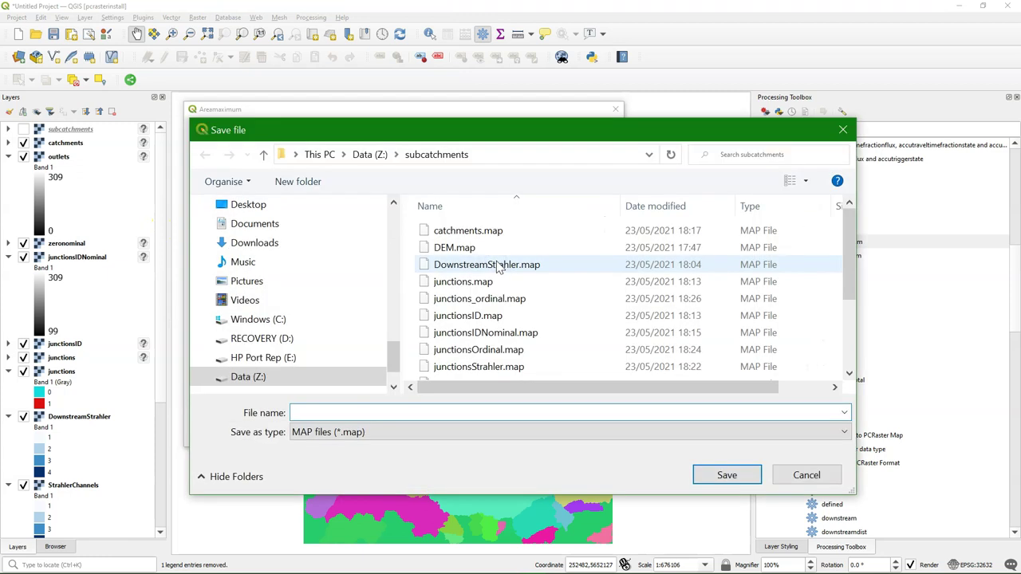
type("cath")
key("BackSpace")
type("chments_strahler")
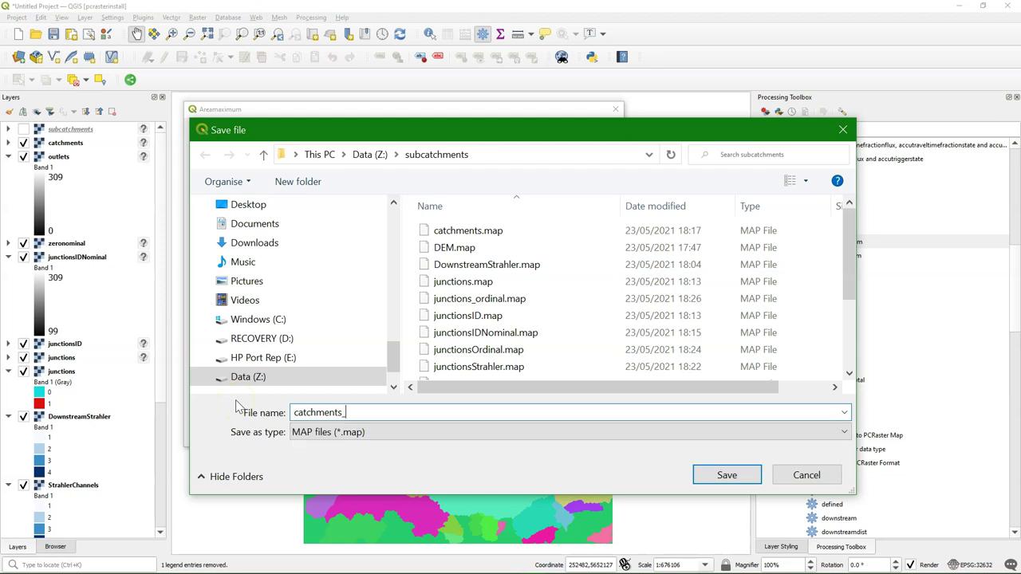
left_click(726, 474)
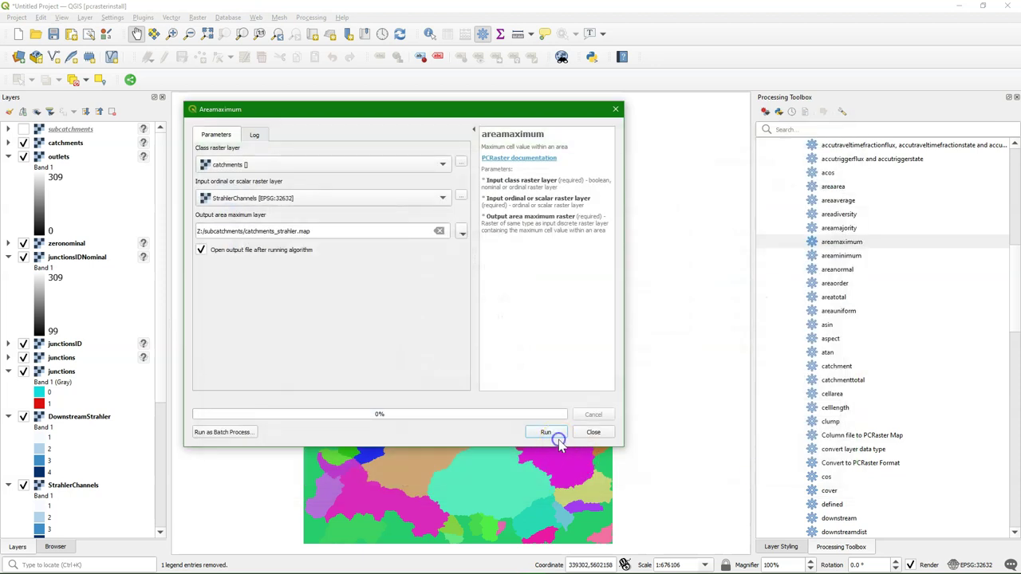
left_click(546, 432)
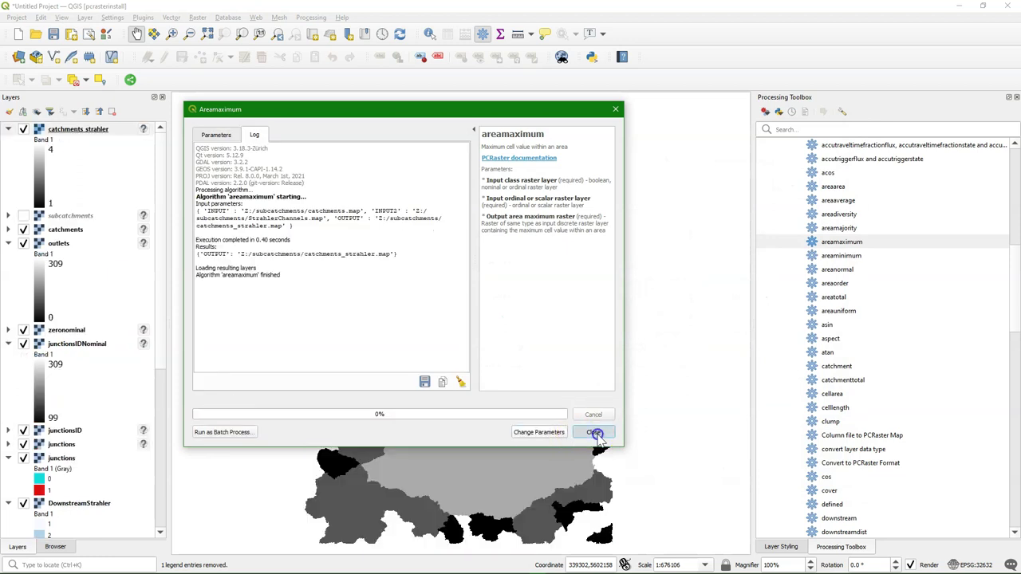
left_click(594, 431)
Classify catchments_strahler into unique values 1–4 shaded with the Blues colour ramp
left_click(114, 162)
left_click(9, 111)
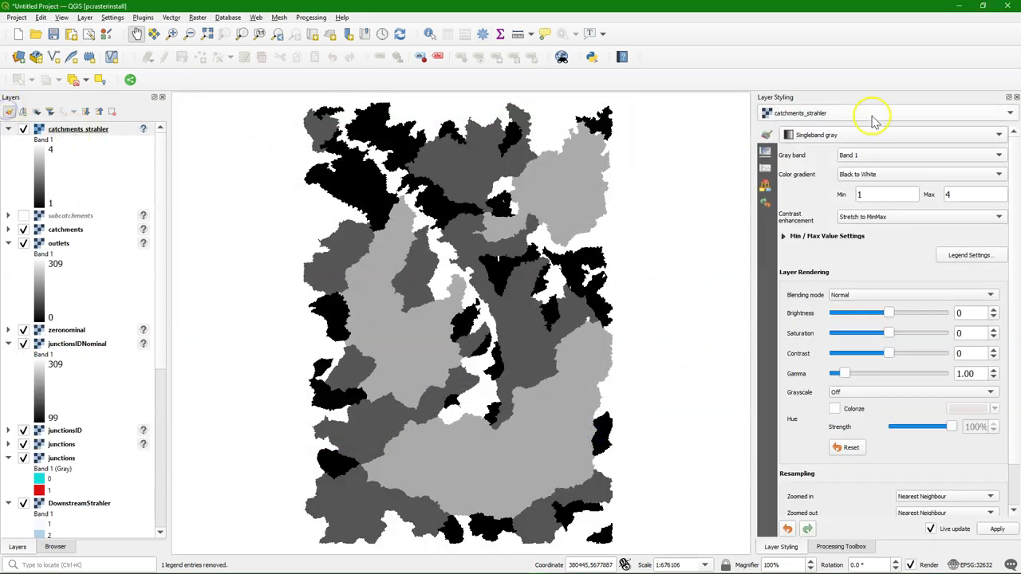
left_click(851, 138)
left_click(846, 122)
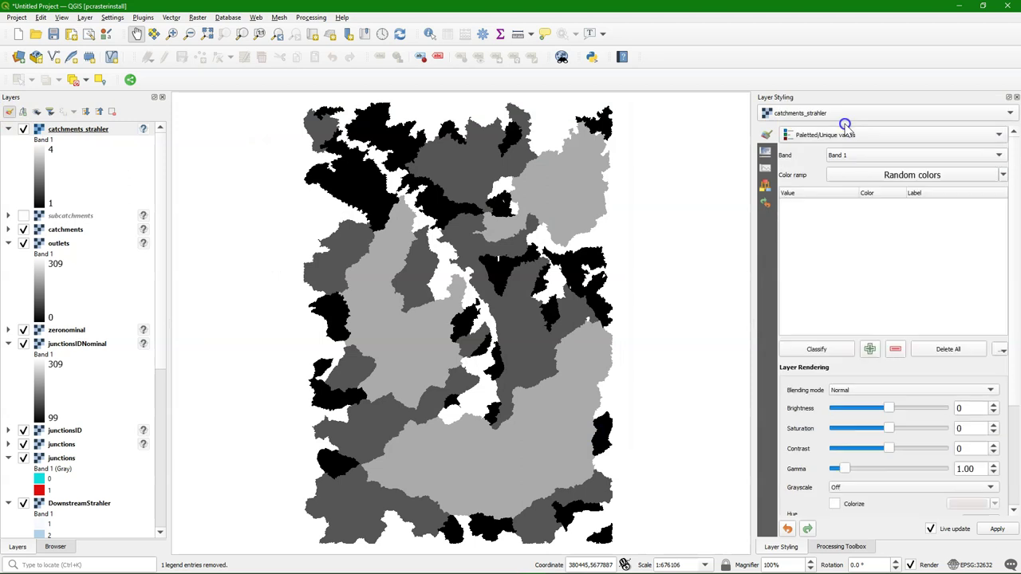
left_click(837, 358)
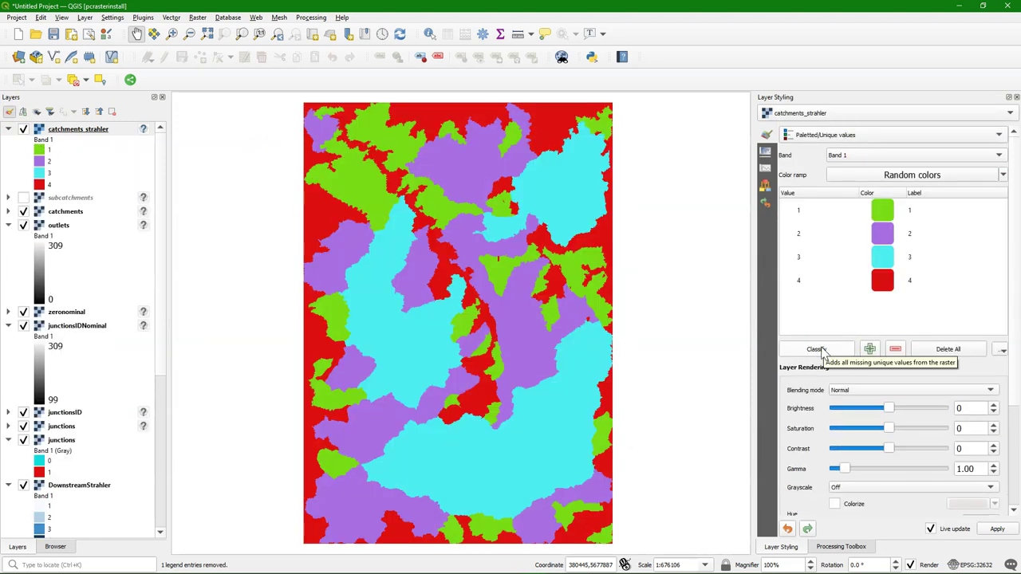
left_click(1003, 175)
left_click(855, 227)
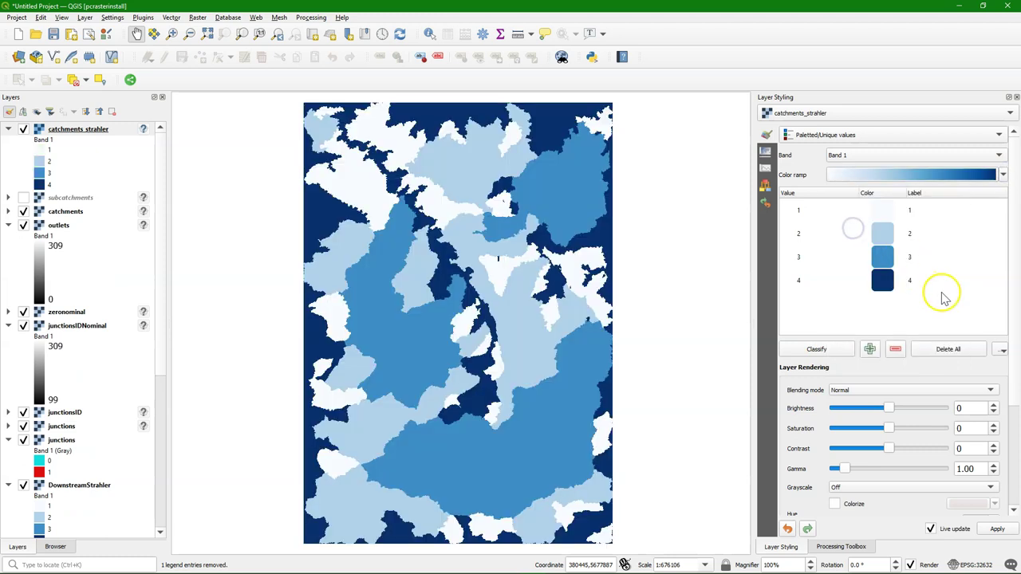